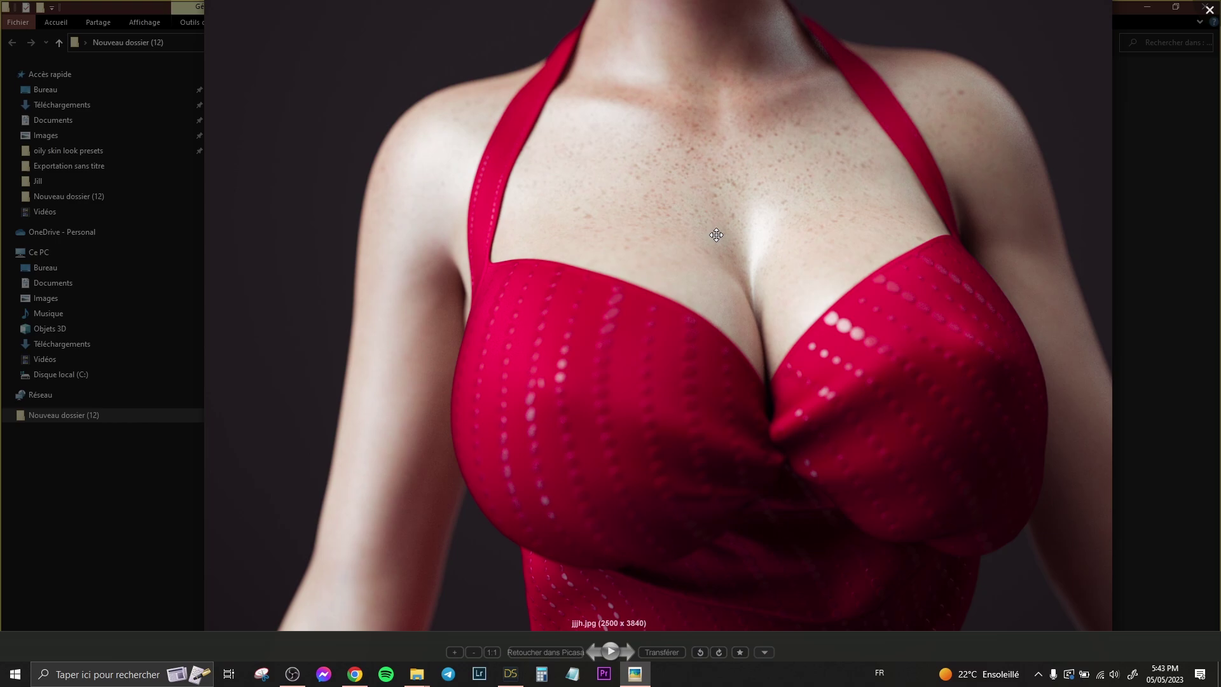
- Examine the jjjh.jpg reference render closely, from the face and neck down to the chest and red dress
scroll(716, 235, "down", 2)
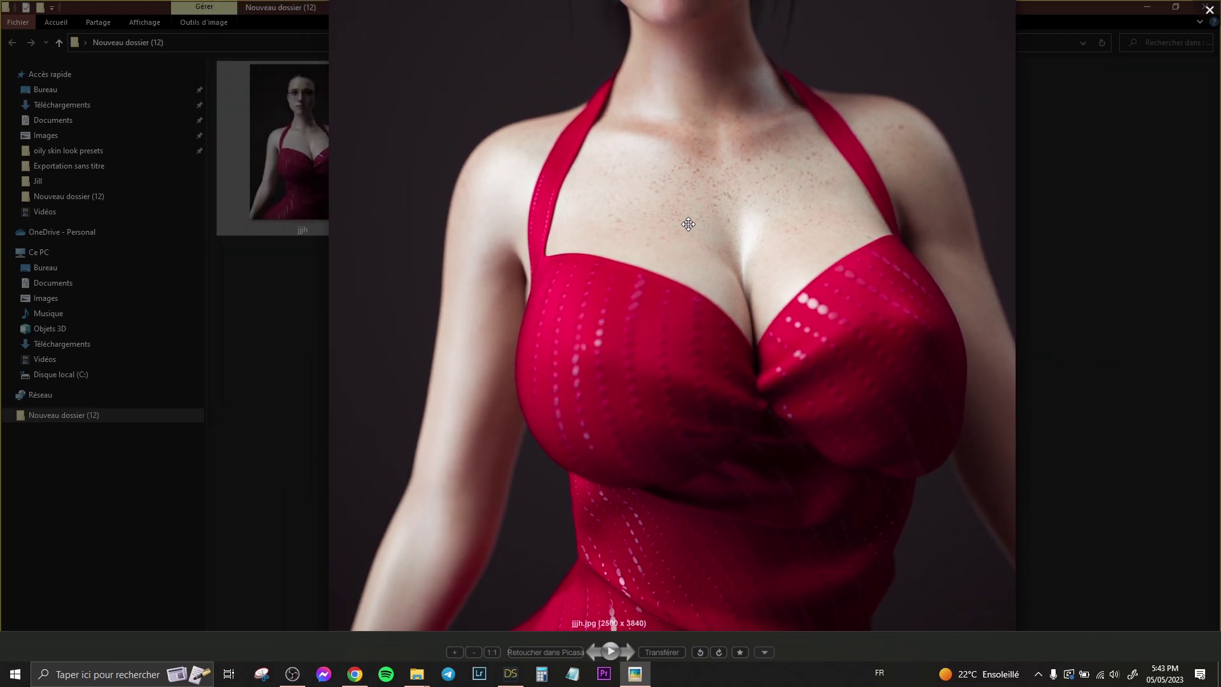
scroll(688, 224, "up", 1)
scroll(700, 226, "down", 3)
scroll(693, 225, "up", 1)
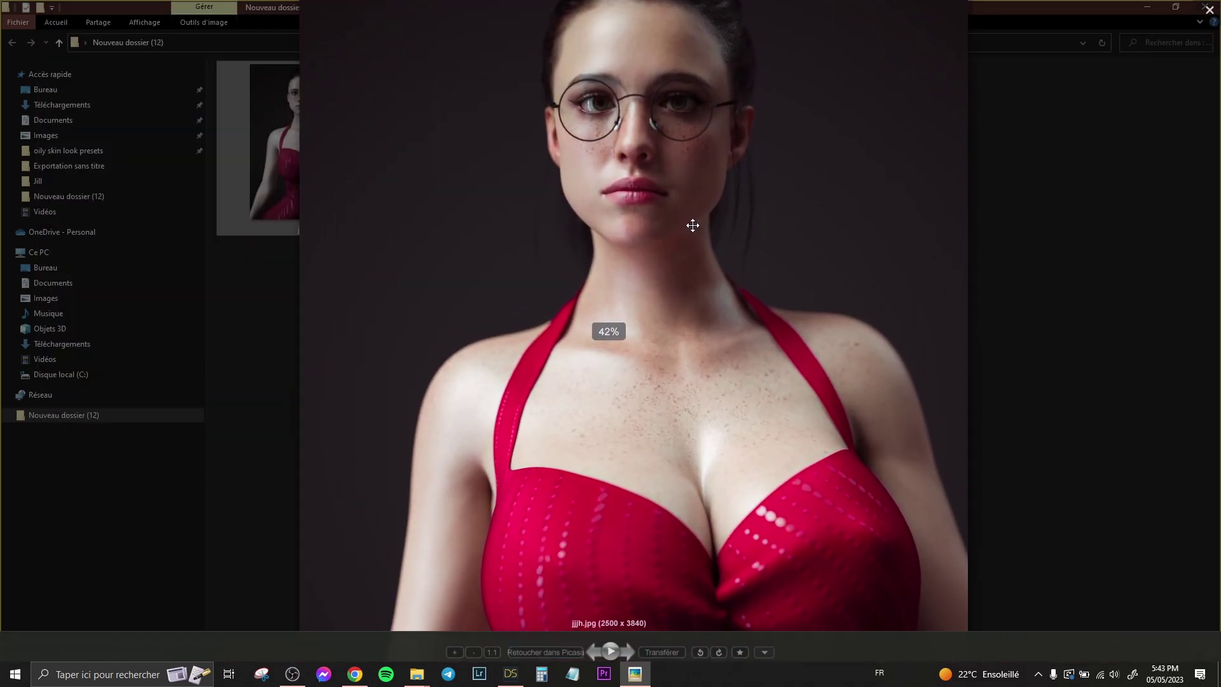
scroll(692, 127, "up", 3)
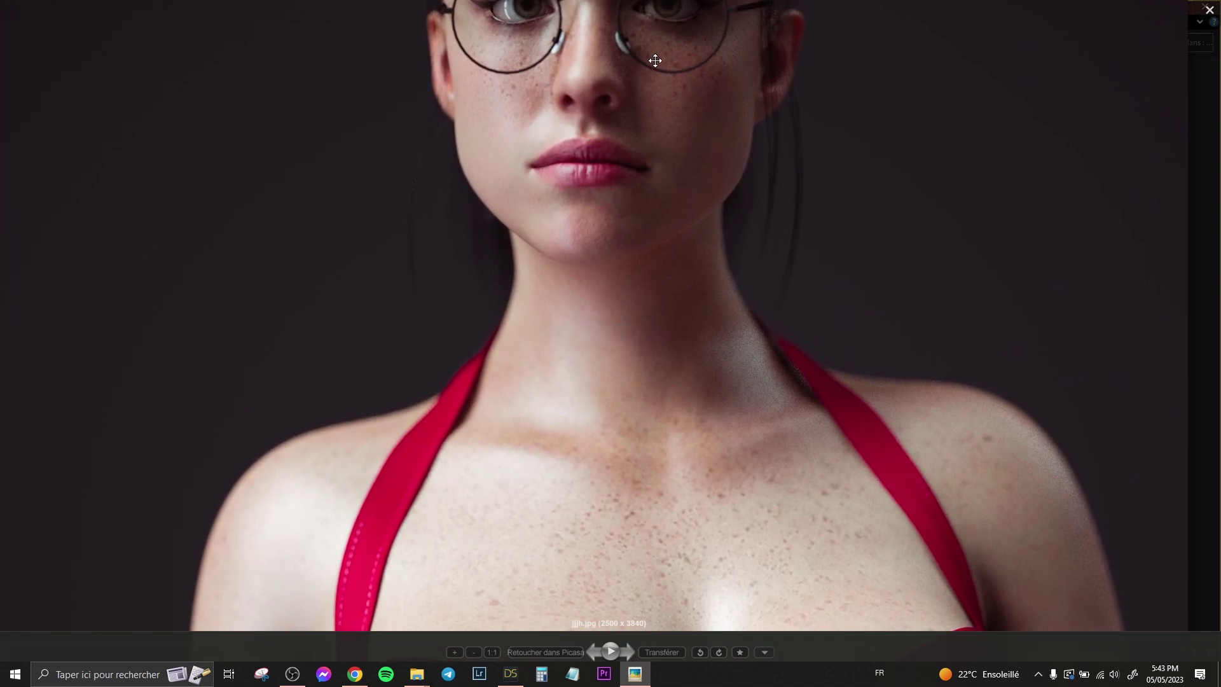
left_click_drag(662, 60, 686, 184)
scroll(695, 147, "down", 2)
left_click_drag(638, 300, 650, 123)
left_click_drag(829, 265, 836, 286)
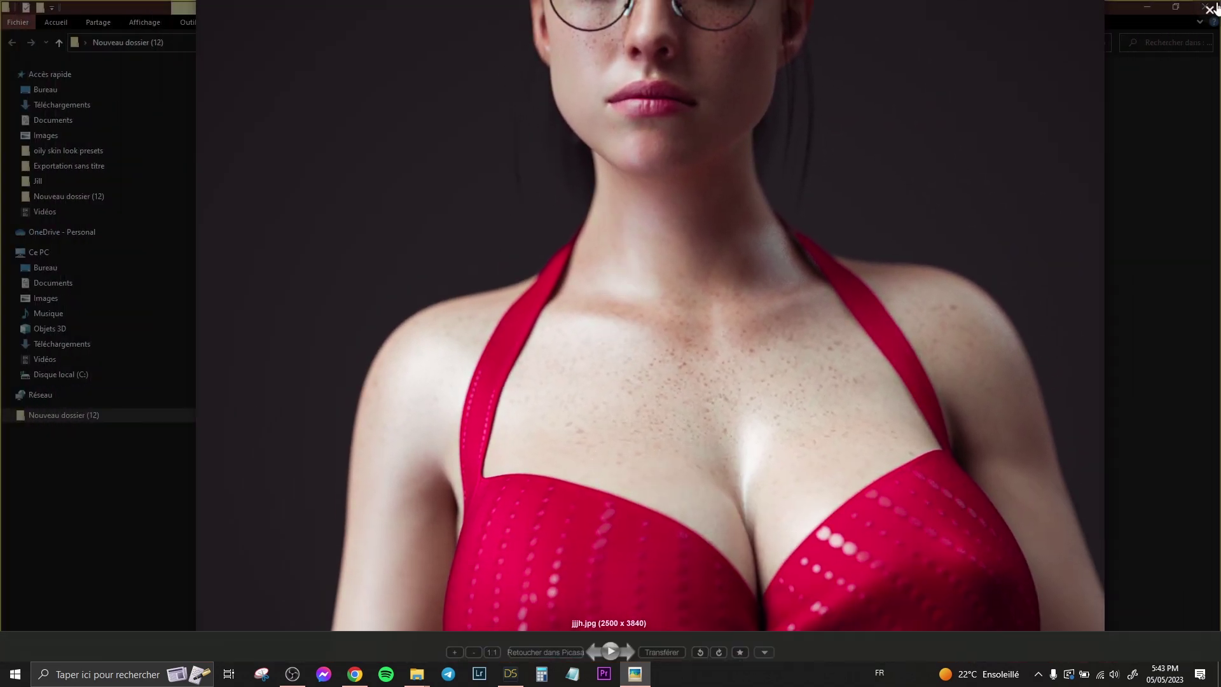
- Close the reference image, switch to DAZ Studio and look over the finished scene with its character, cameras and light
left_click(1209, 9)
left_click(510, 674)
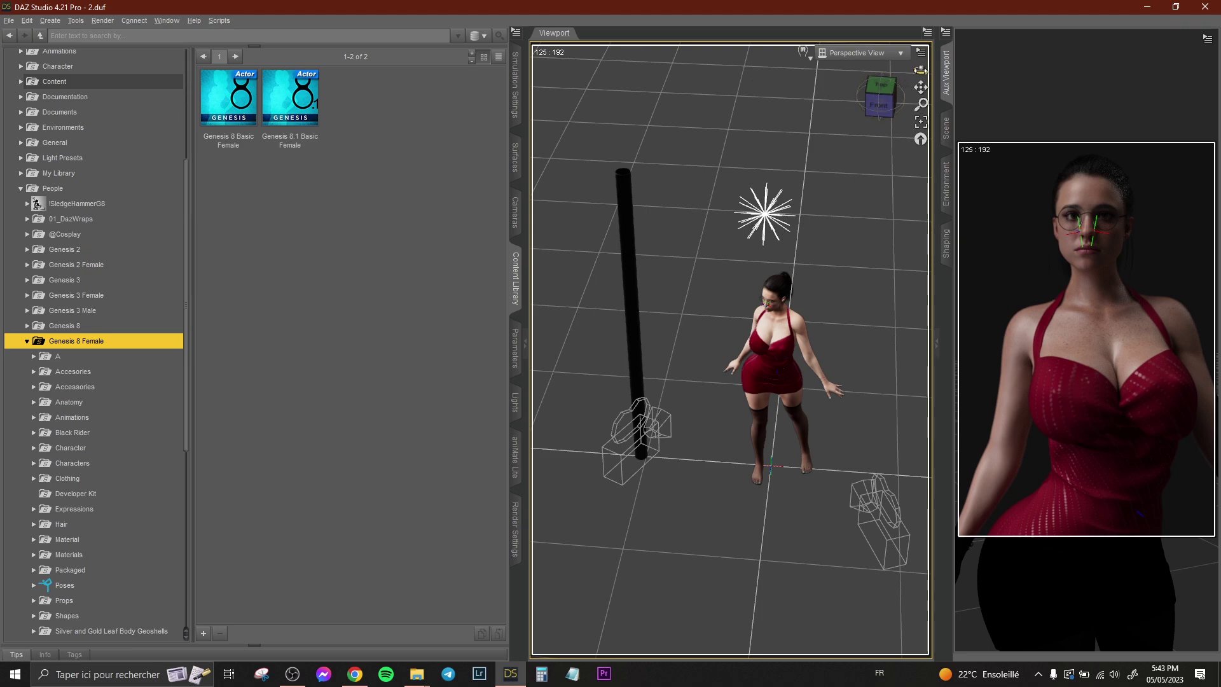
left_click_drag(920, 70, 850, 323)
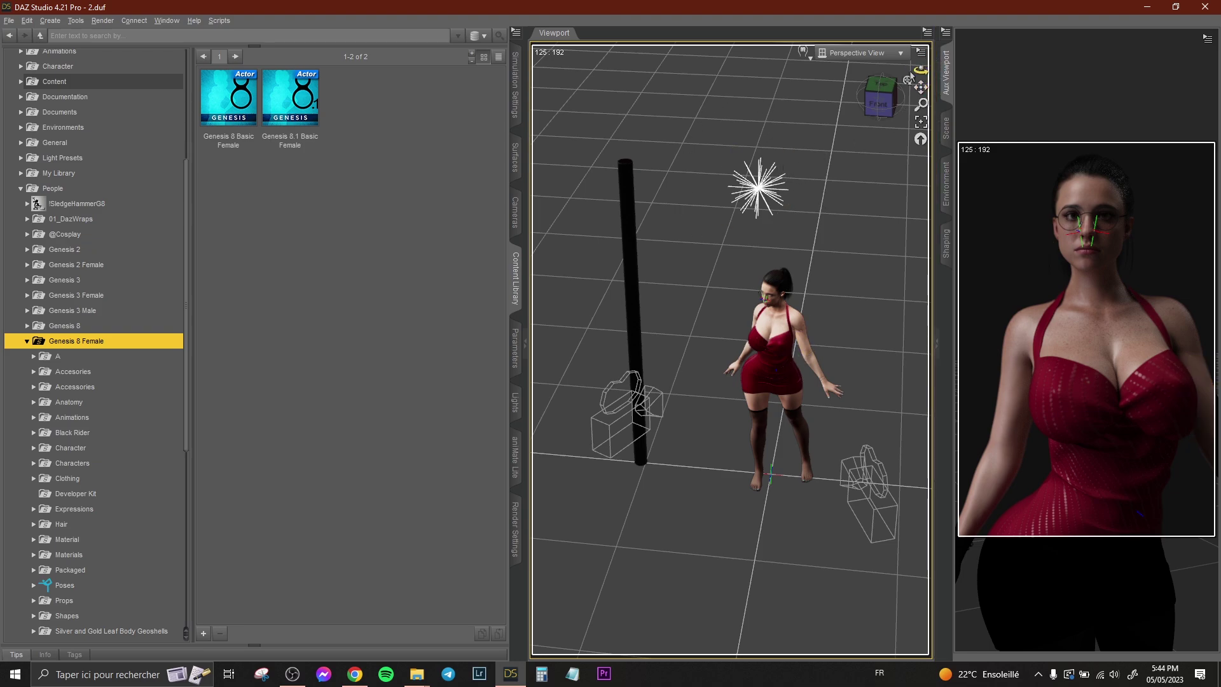
left_click_drag(921, 68, 702, 196)
left_click_drag(920, 70, 857, 155)
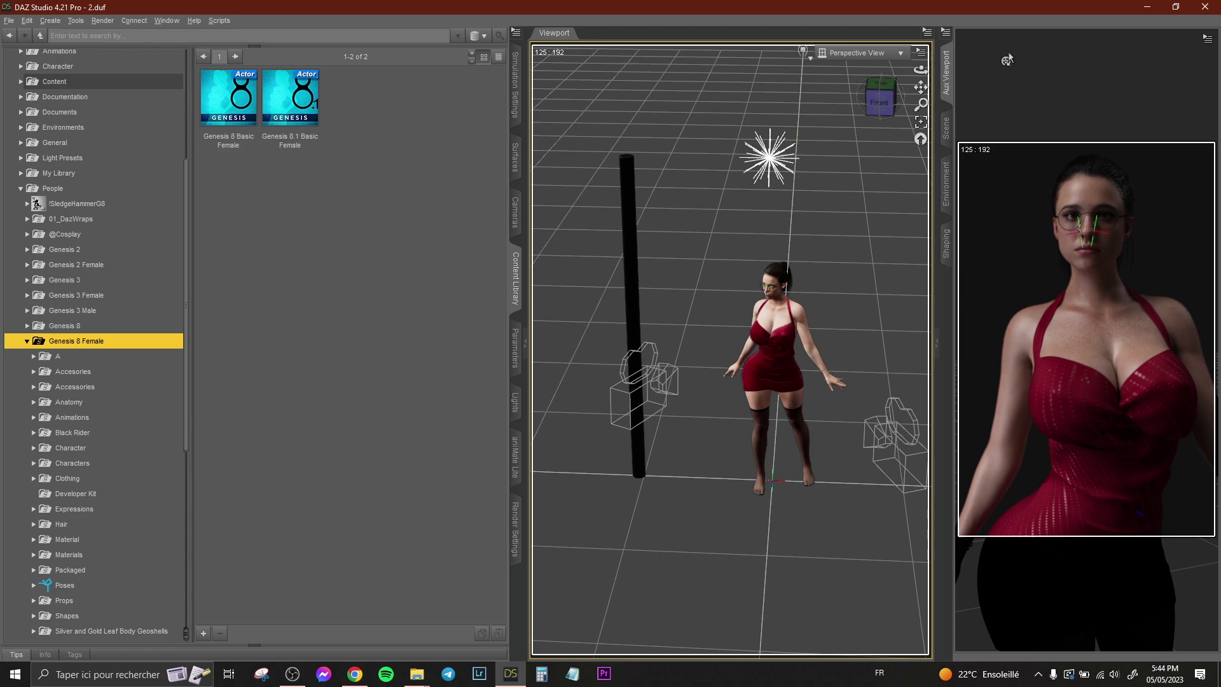
- Start a new scene without saving the current one and load the Genesis 8 Basic Female figure
left_click(9, 20)
left_click(21, 50)
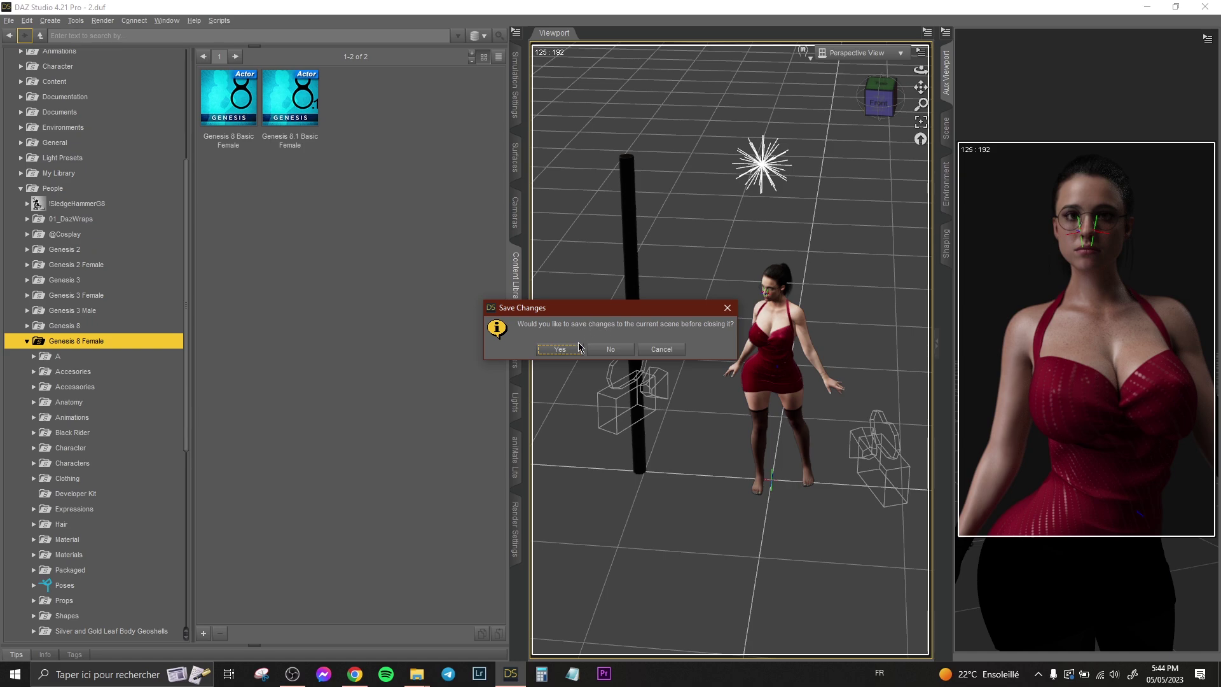
left_click(626, 349)
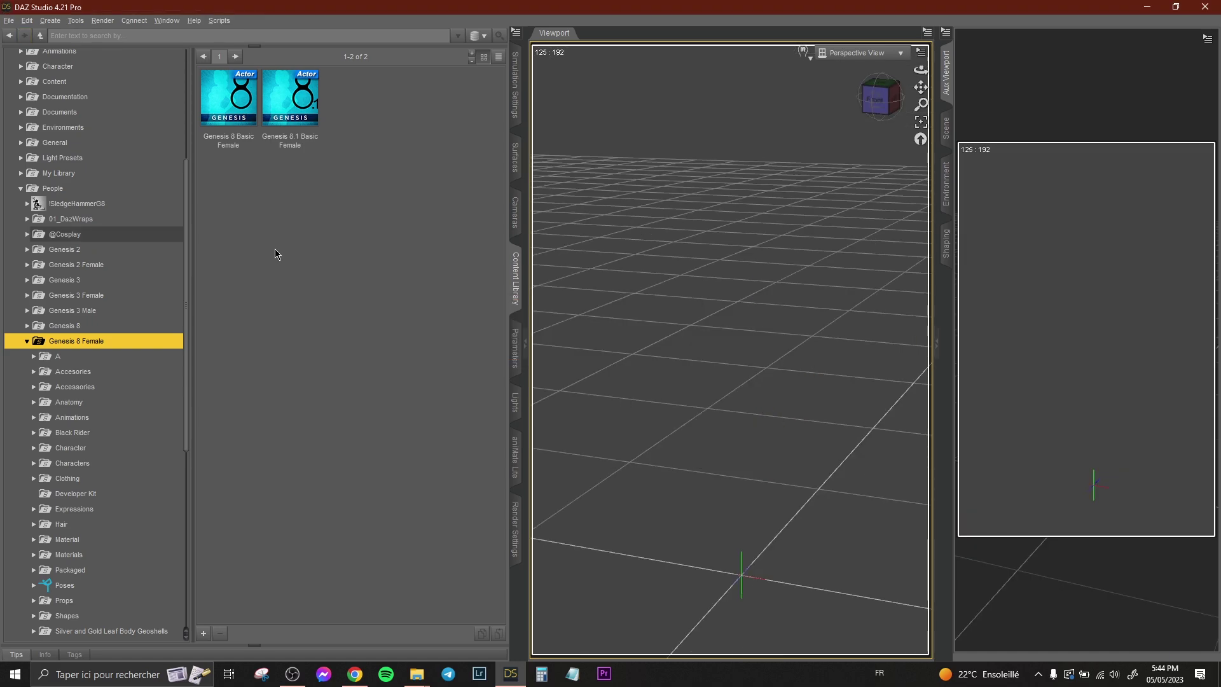
double_click(228, 96)
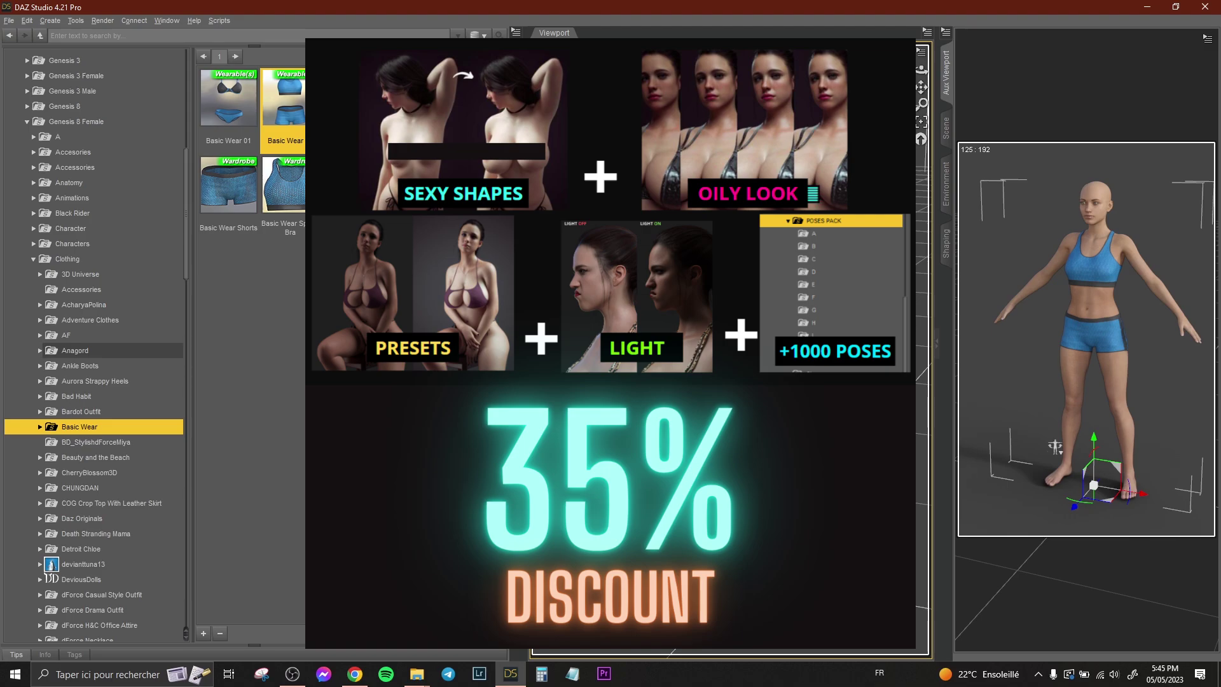
- Apply the Death Stranding Mama head, skin and hair to the Genesis 8 Female figure
left_click(247, 143)
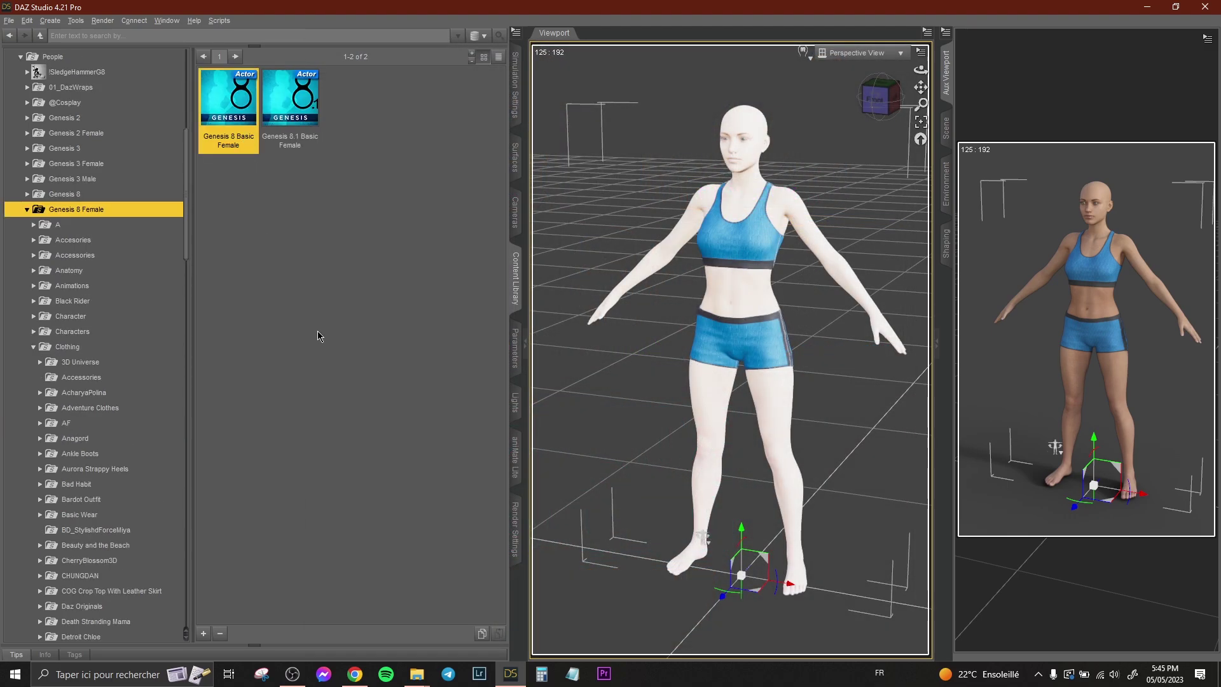
scroll(122, 308, "down", 9)
left_click(115, 226)
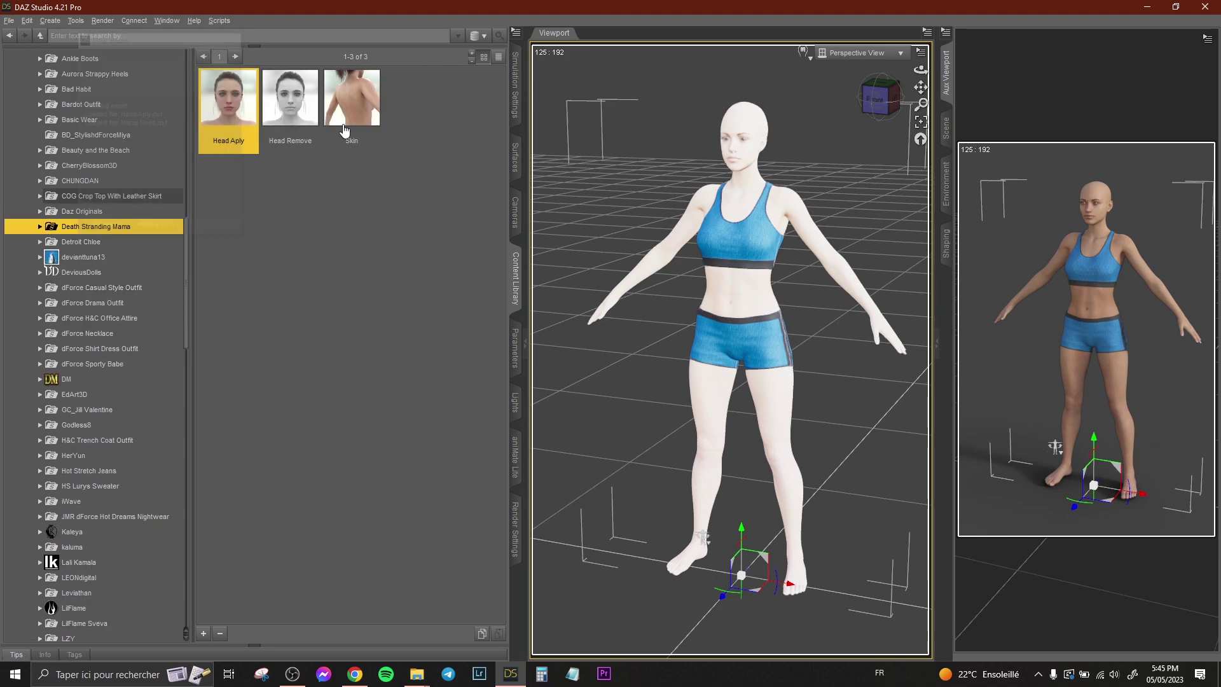
double_click(351, 120)
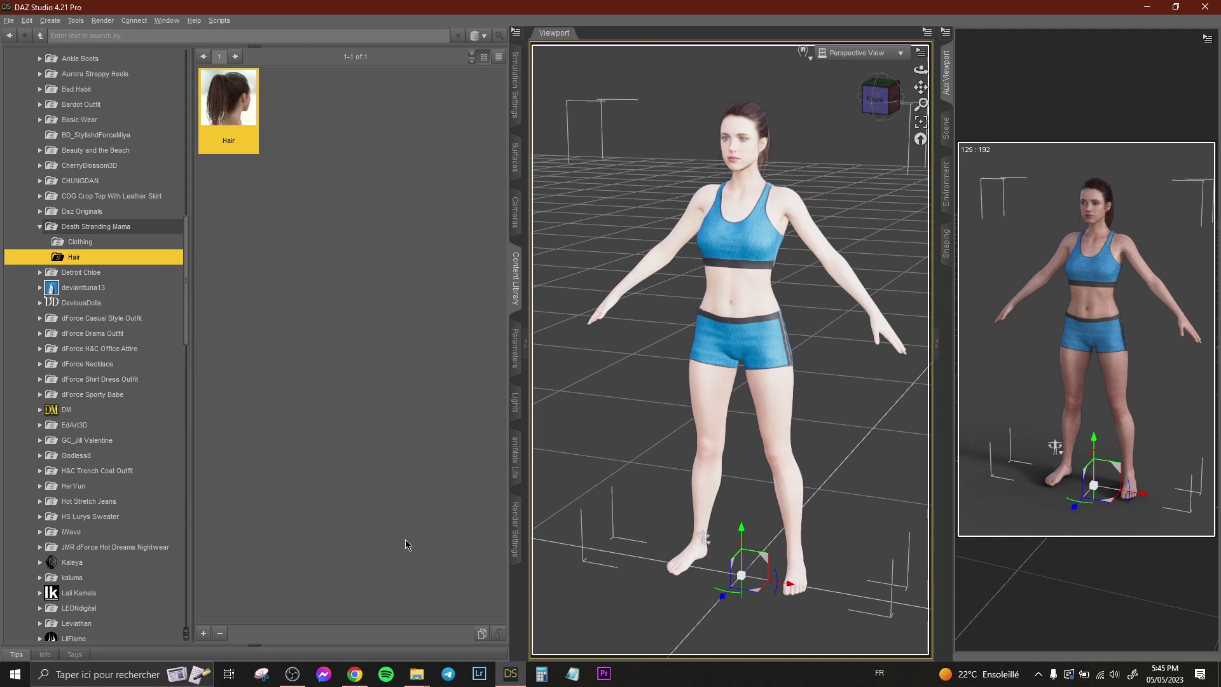
- Reopen the jjjh reference image from its folder, study the full portrait and return to DAZ Studio
left_click(416, 674)
double_click(349, 127)
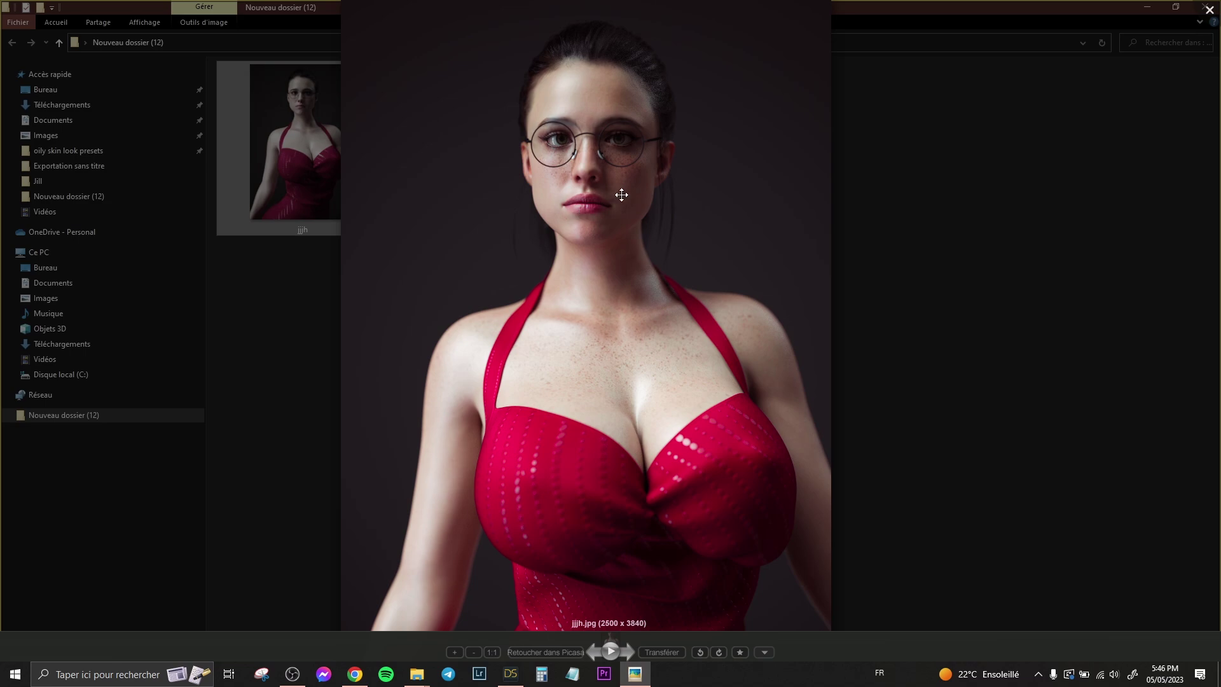
scroll(614, 217, "up", 2)
scroll(587, 235, "down", 2)
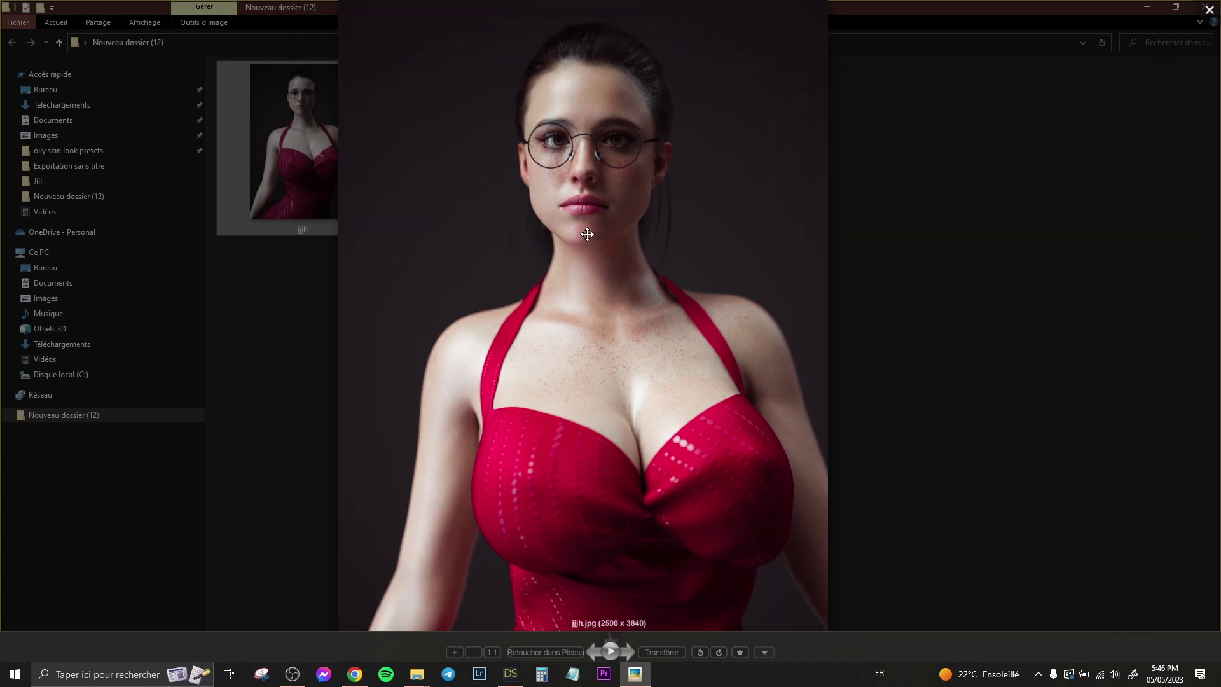
scroll(510, 199, "down", 2)
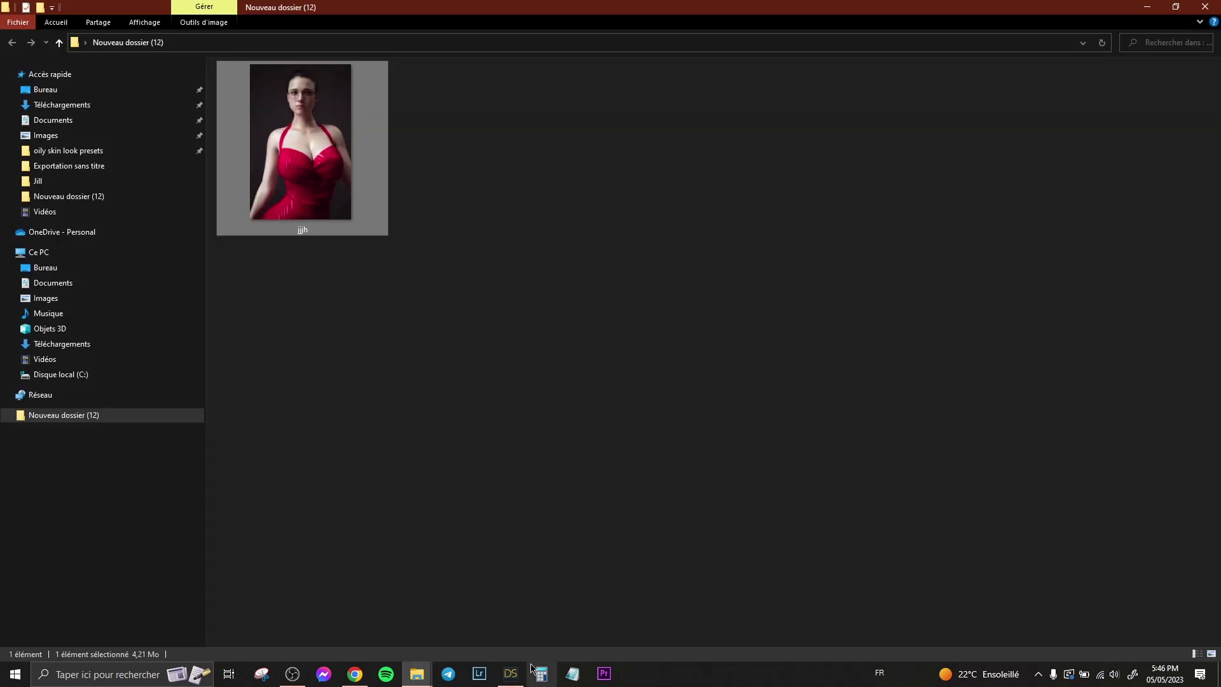
left_click(511, 673)
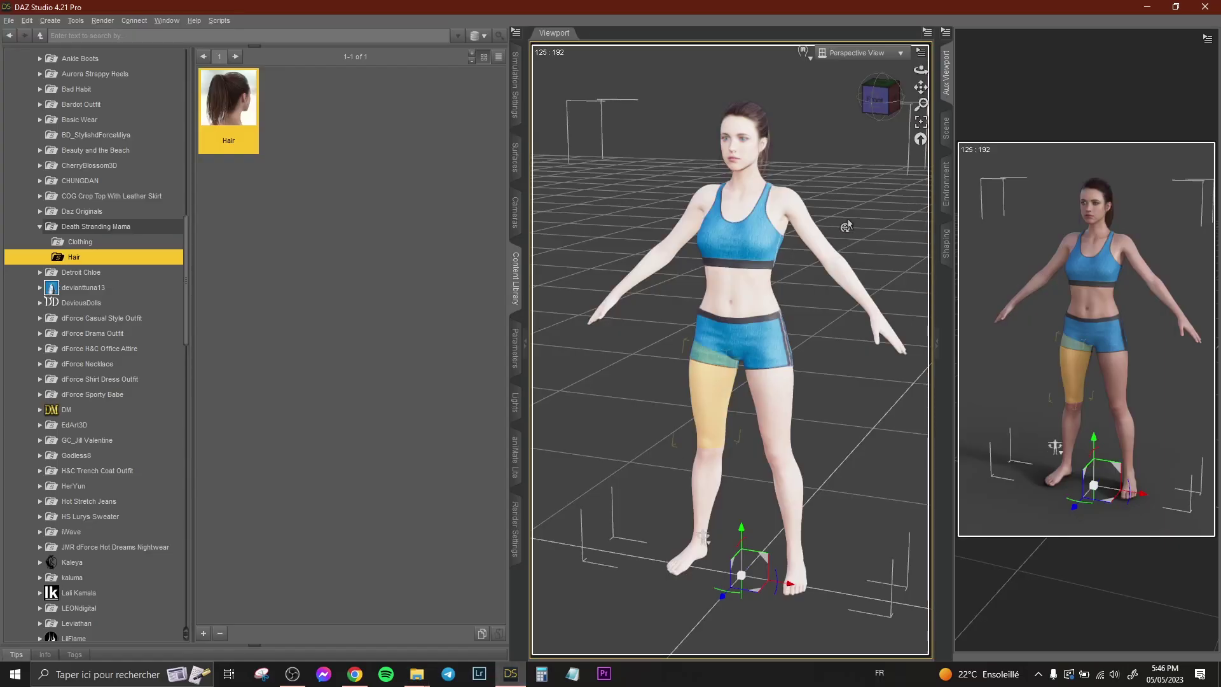
- Apply body shape C from the rdaughter TOOLS shapes folder to the Genesis 8 Female figure
scroll(151, 238, "up", 10)
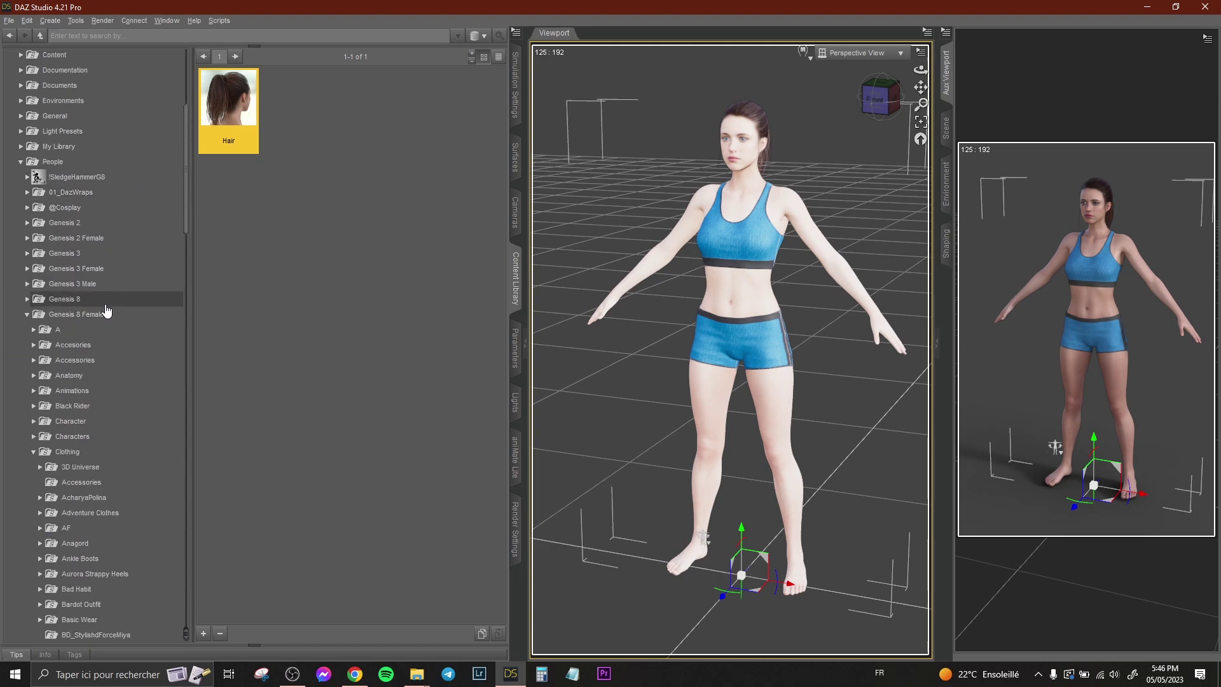
left_click(111, 224)
left_click(93, 287)
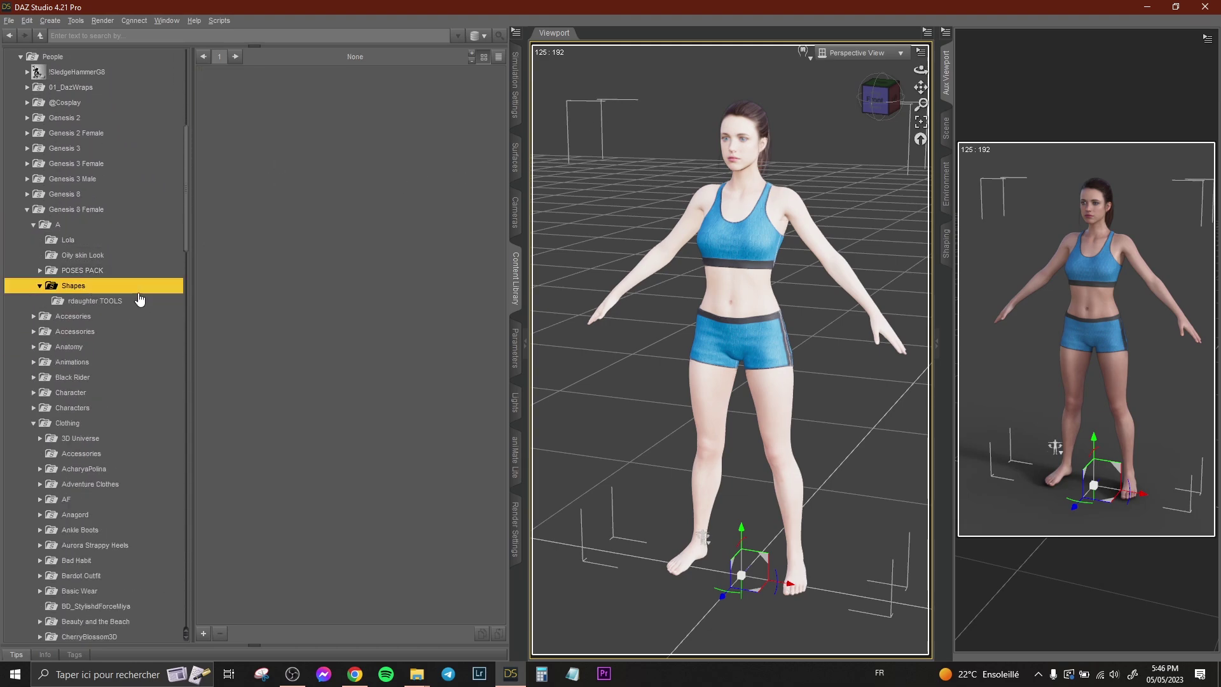
double_click(351, 102)
- Dress the figure in LilFlame's Hype Dress and delete the Basic Wear Shorts and Basic Wear Sports Bra
scroll(120, 131, "down", 20)
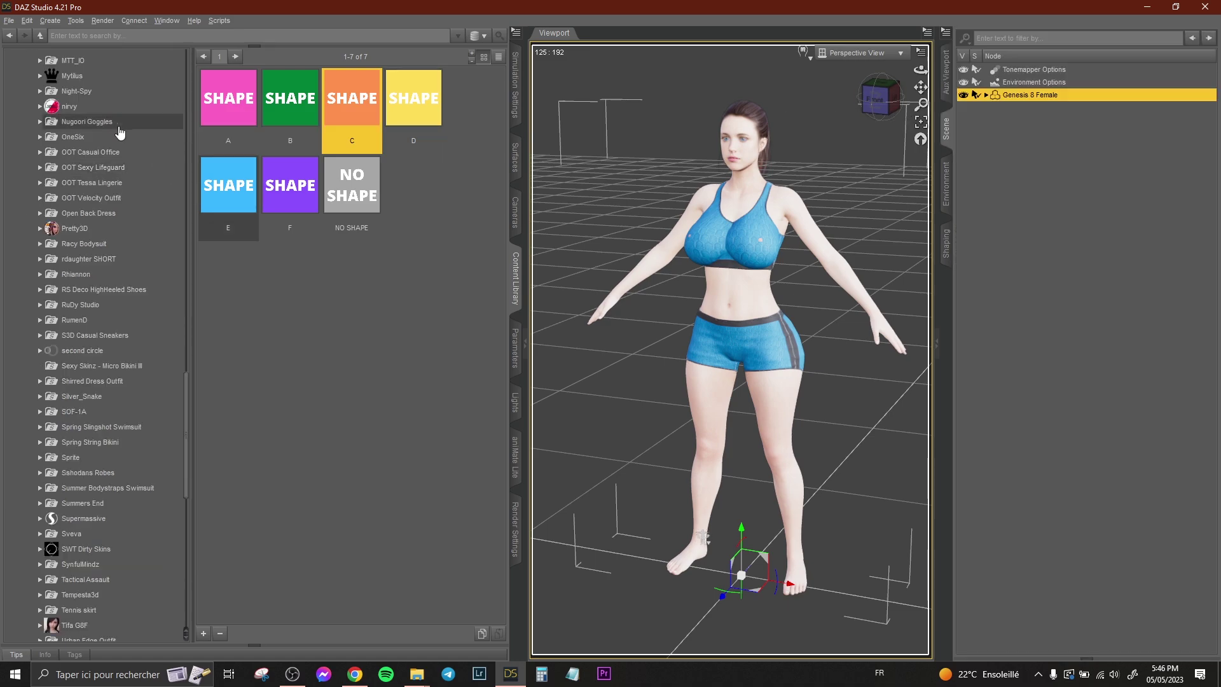
double_click(71, 107)
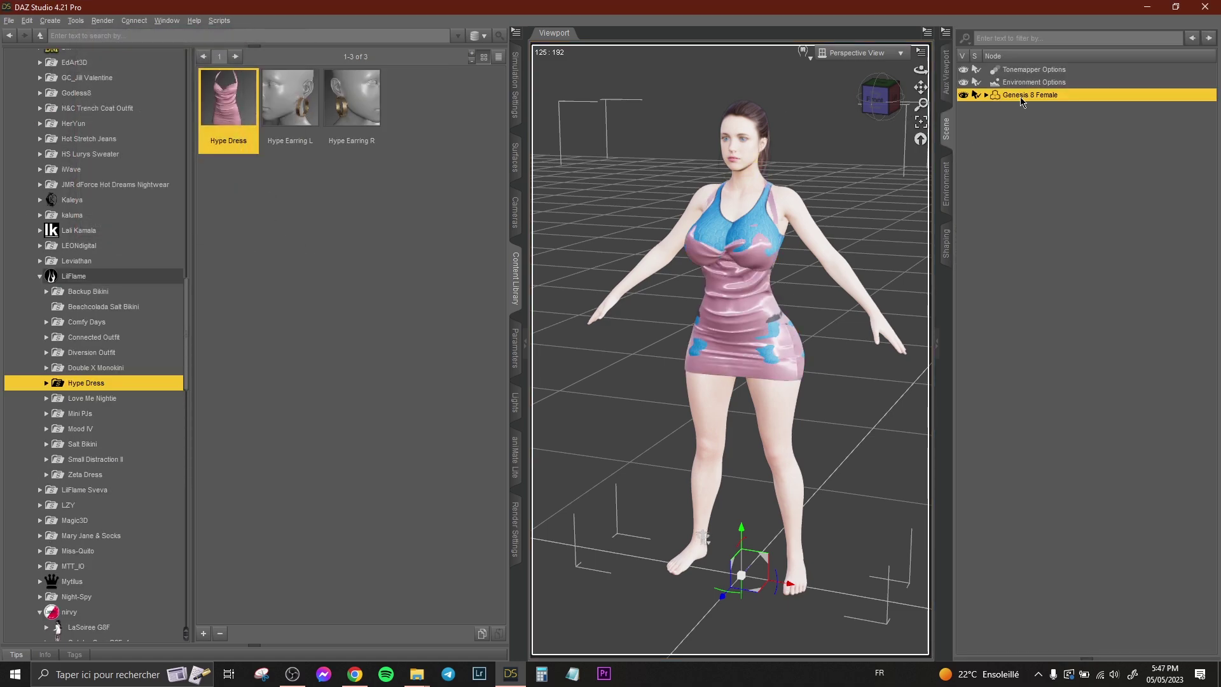
double_click(1020, 96)
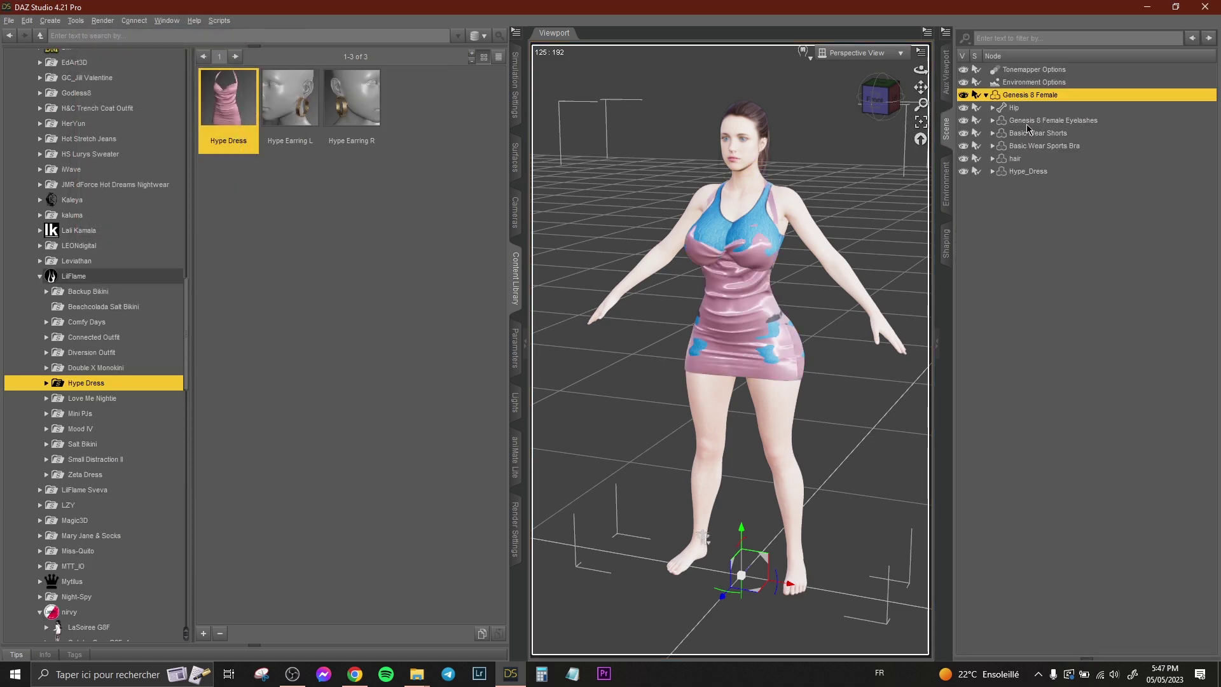
left_click(1046, 133)
left_click(1046, 146, "ctrl")
key("Delete")
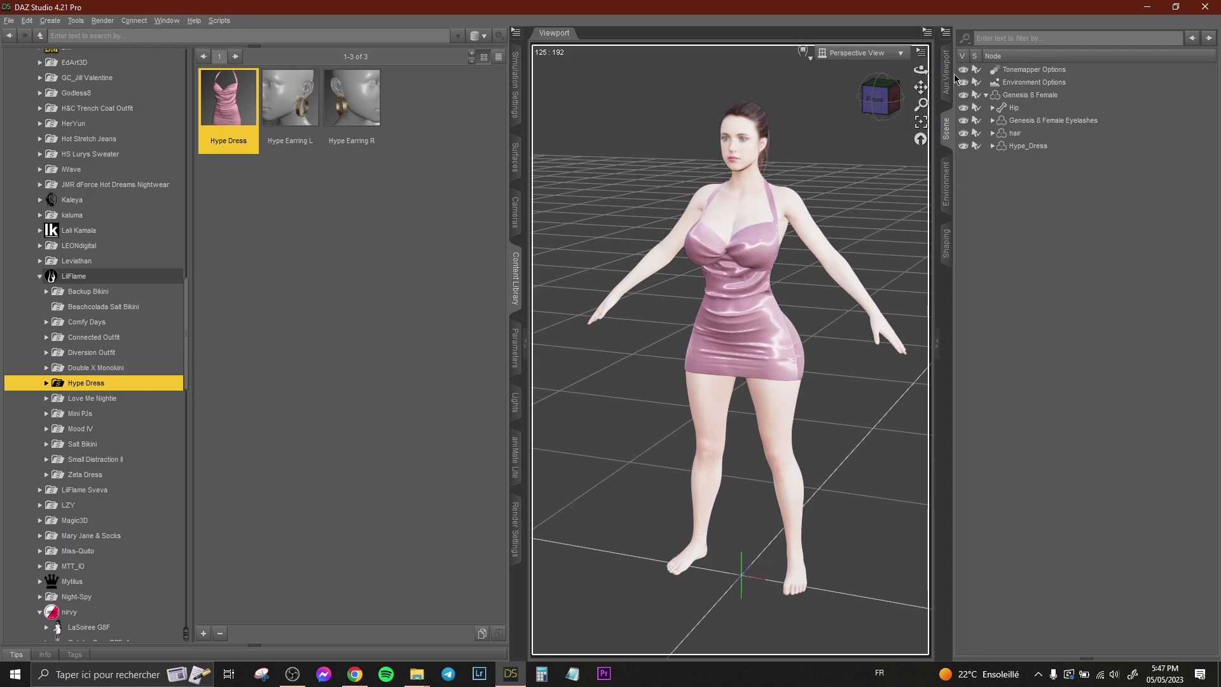
- Create a new camera, look through it in the main viewport and frame the figure from the front
left_click(50, 21)
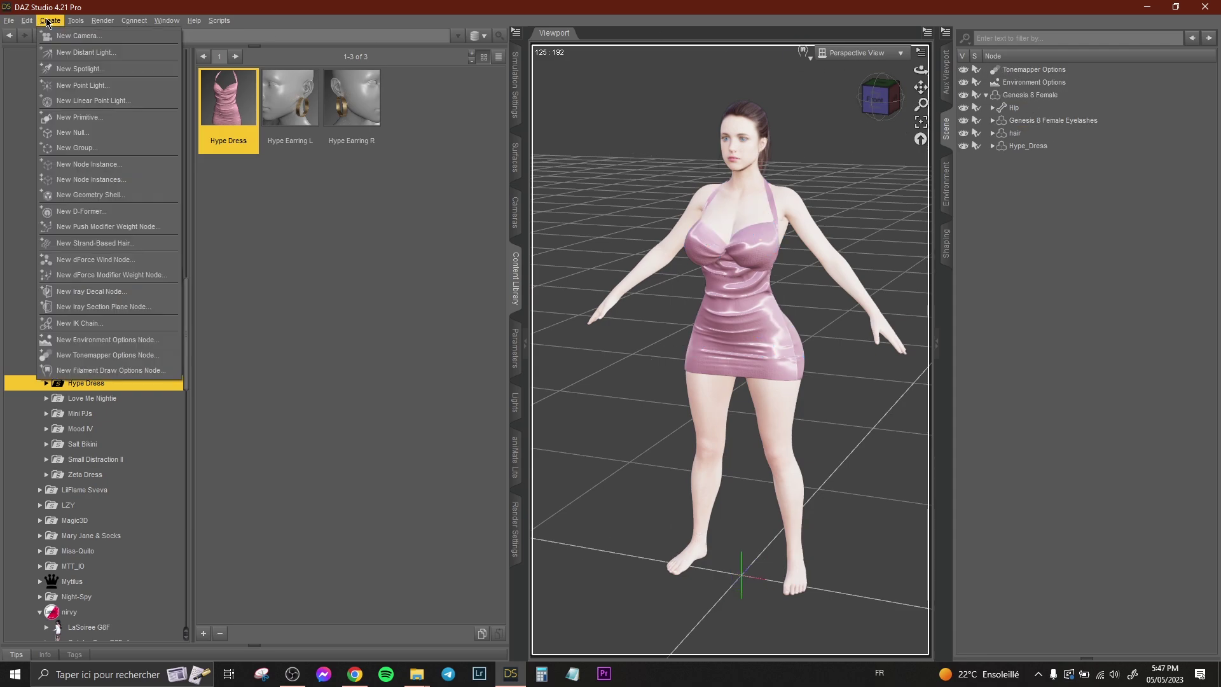
left_click(70, 40)
left_click(641, 446)
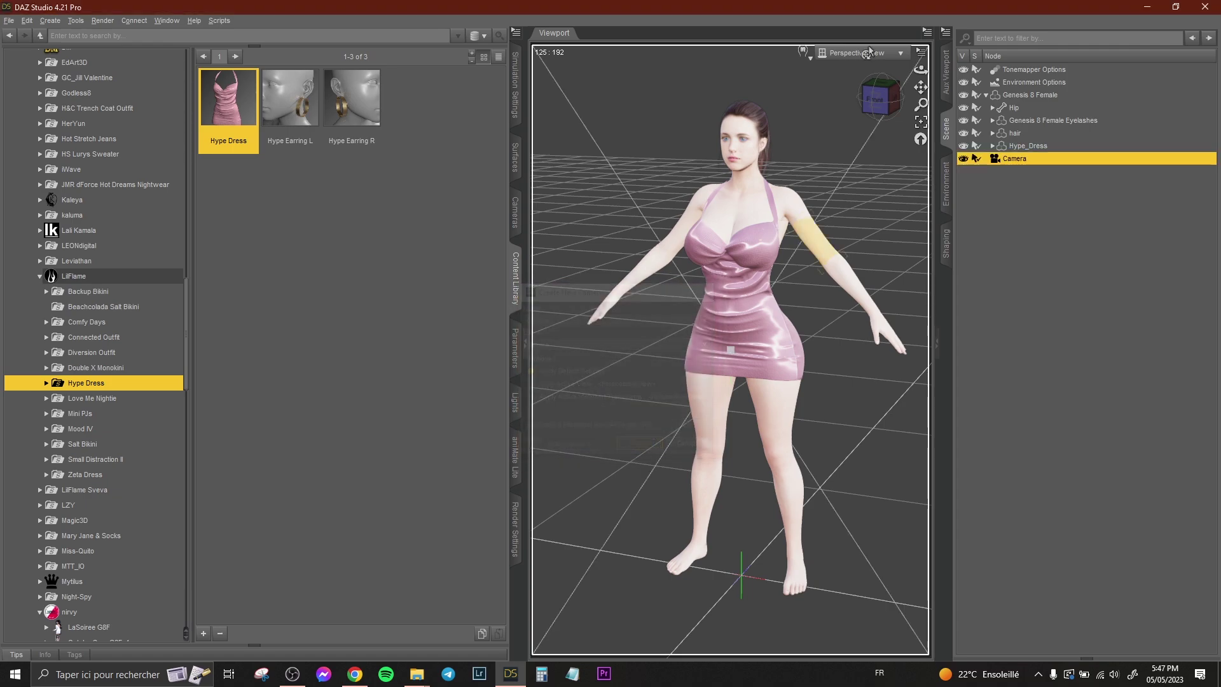
left_click(859, 52)
left_click(890, 234)
left_click_drag(920, 87, 920, 35)
- Show the Camera view in the auxiliary viewport with the NVIDIA Iray draw style
left_click(945, 73)
left_click(1090, 40)
left_click(1081, 142)
left_click(1090, 40)
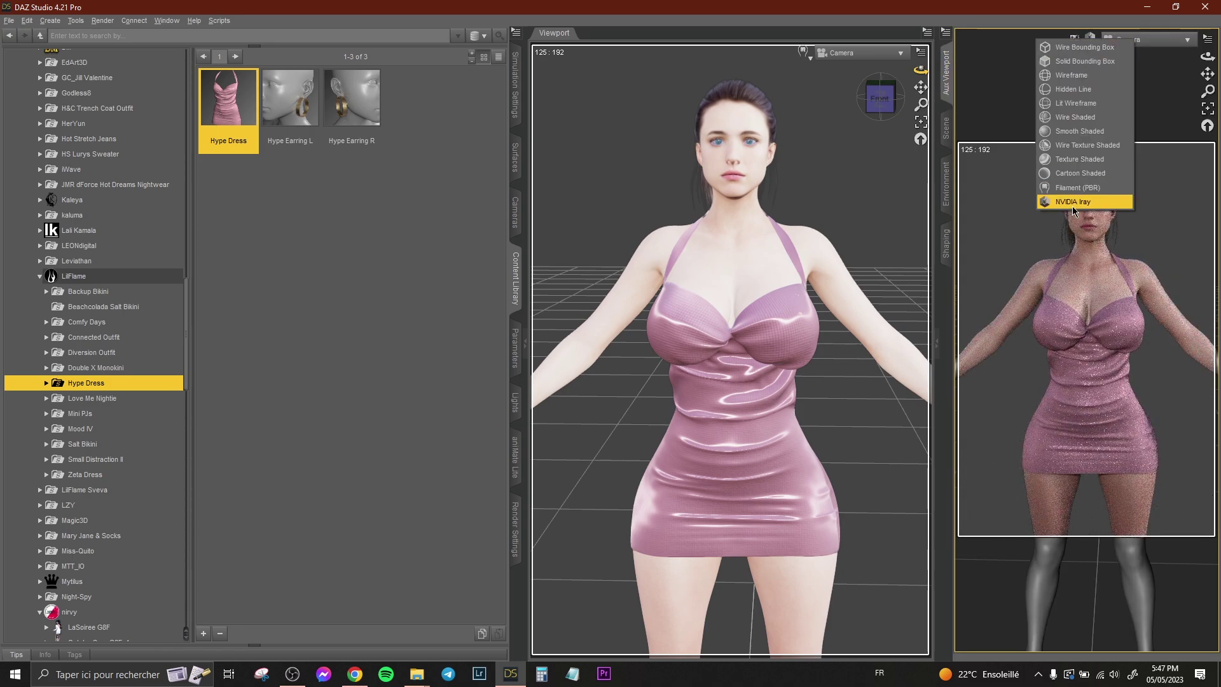
left_click(1081, 202)
left_click(945, 75)
left_click(944, 75)
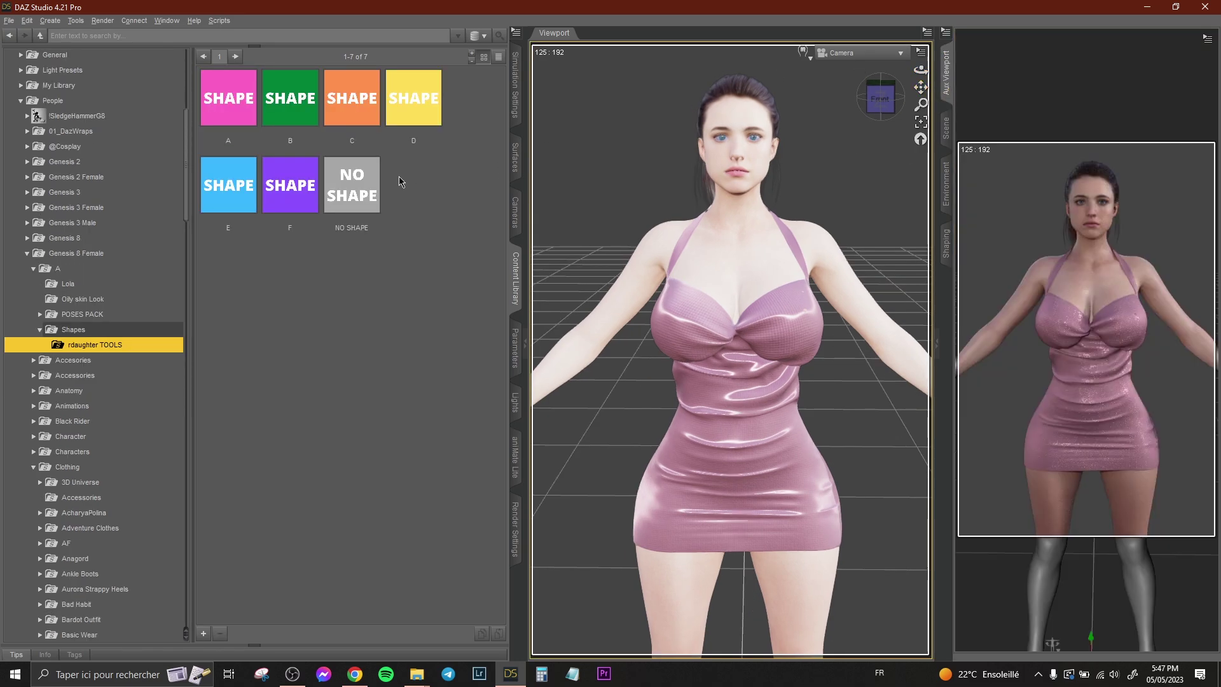
- Compare body shapes on the figure by applying the NO SHAPE preset and reapplying shape C
left_click_drag(375, 196, 537, 312)
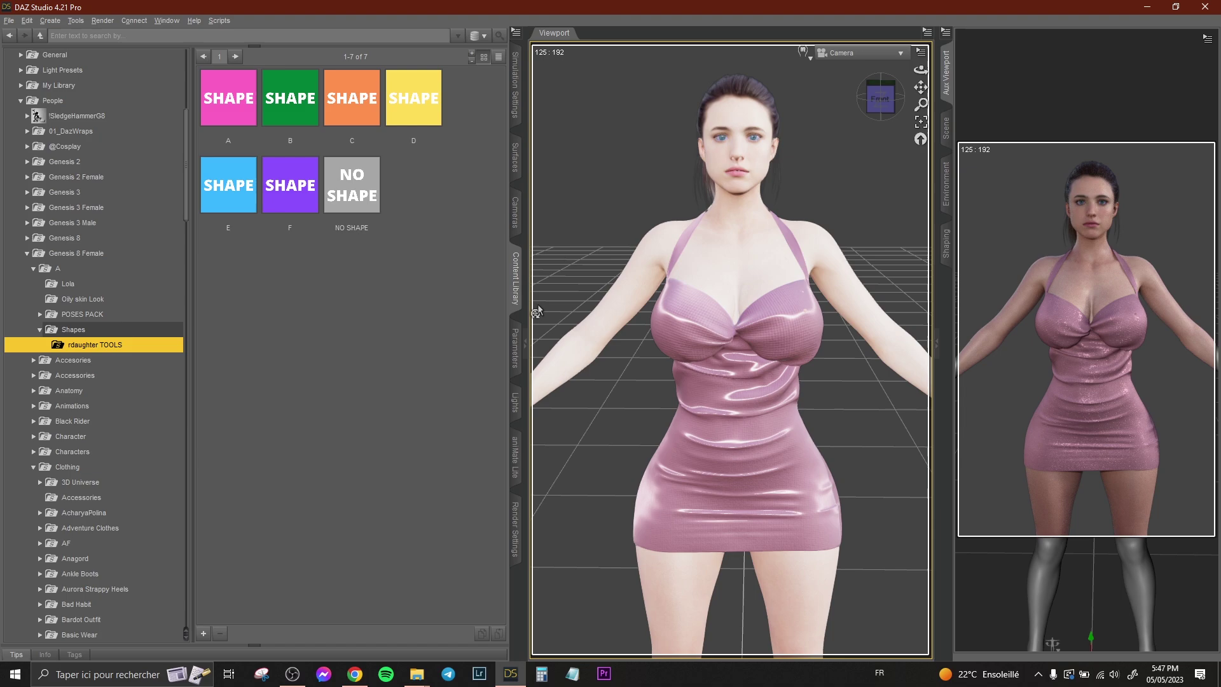
double_click(358, 210)
double_click(369, 115)
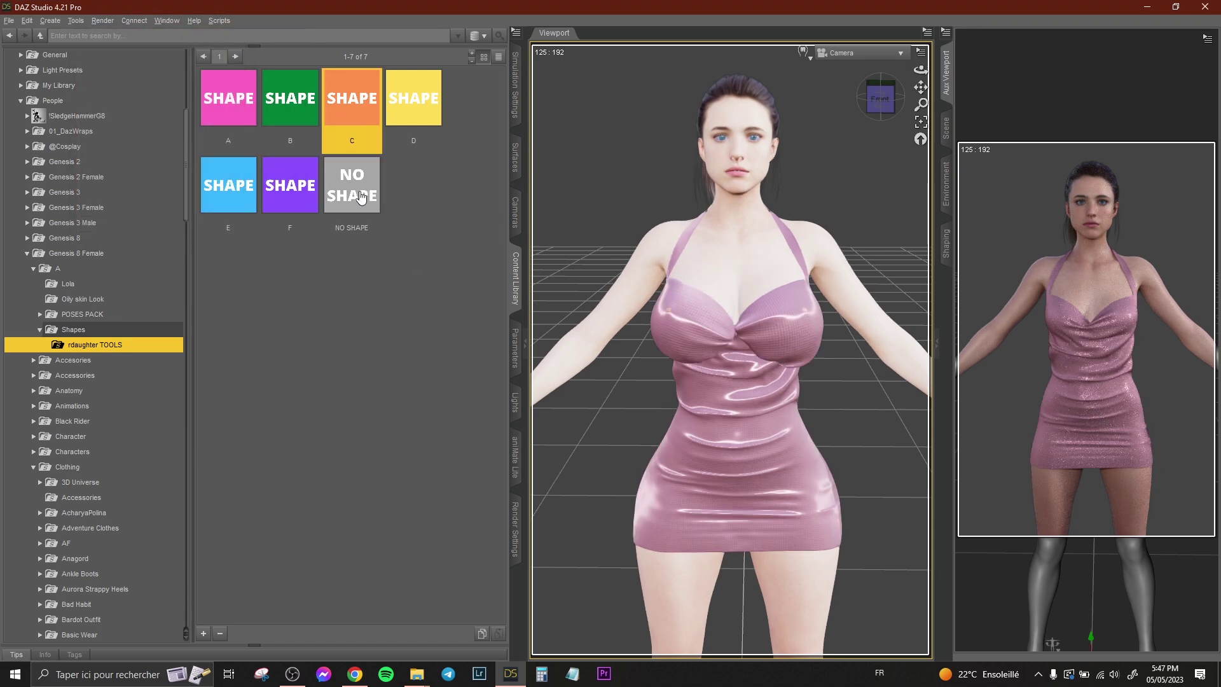
mouse_move(361, 198)
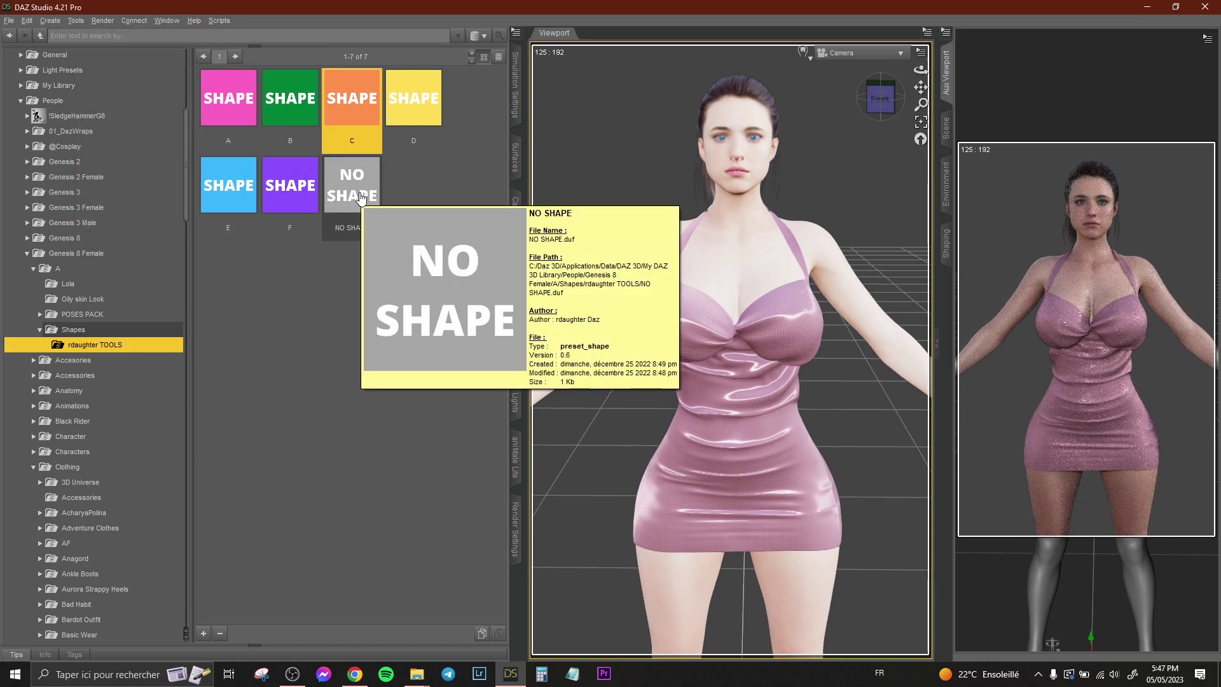
- Darken the hair surface's Base Color to 0.0090 in all three channels
left_click(946, 127)
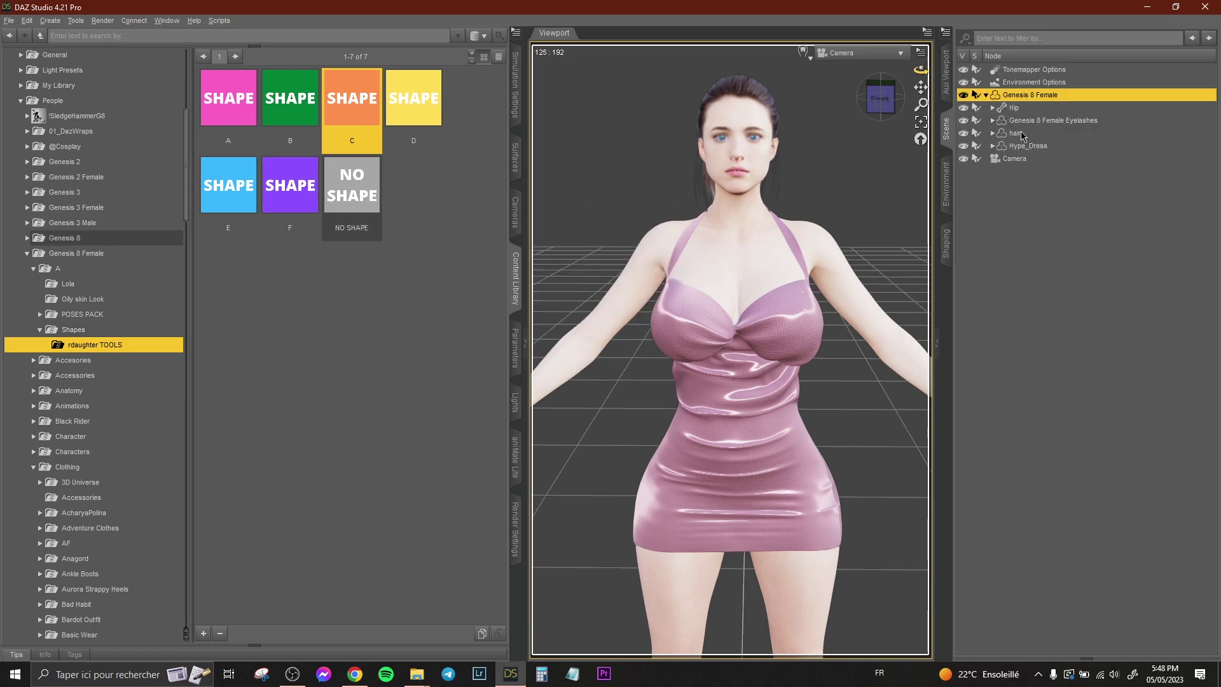
left_click(1020, 134)
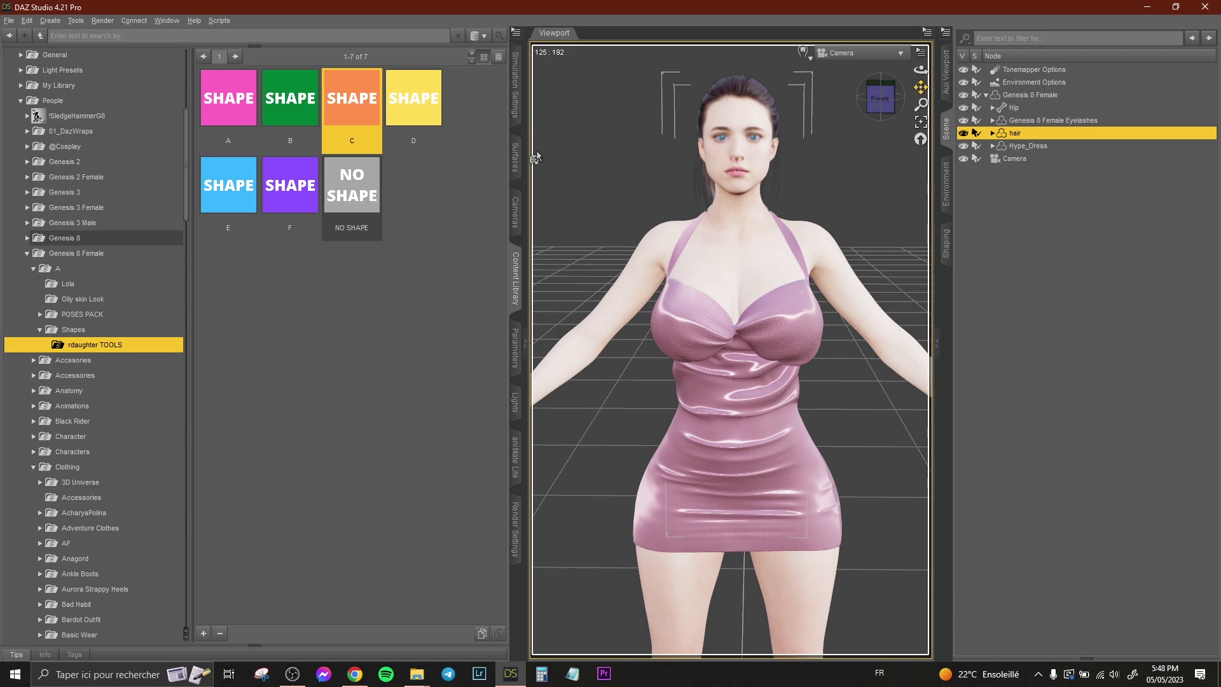
left_click(515, 159)
left_click(51, 104)
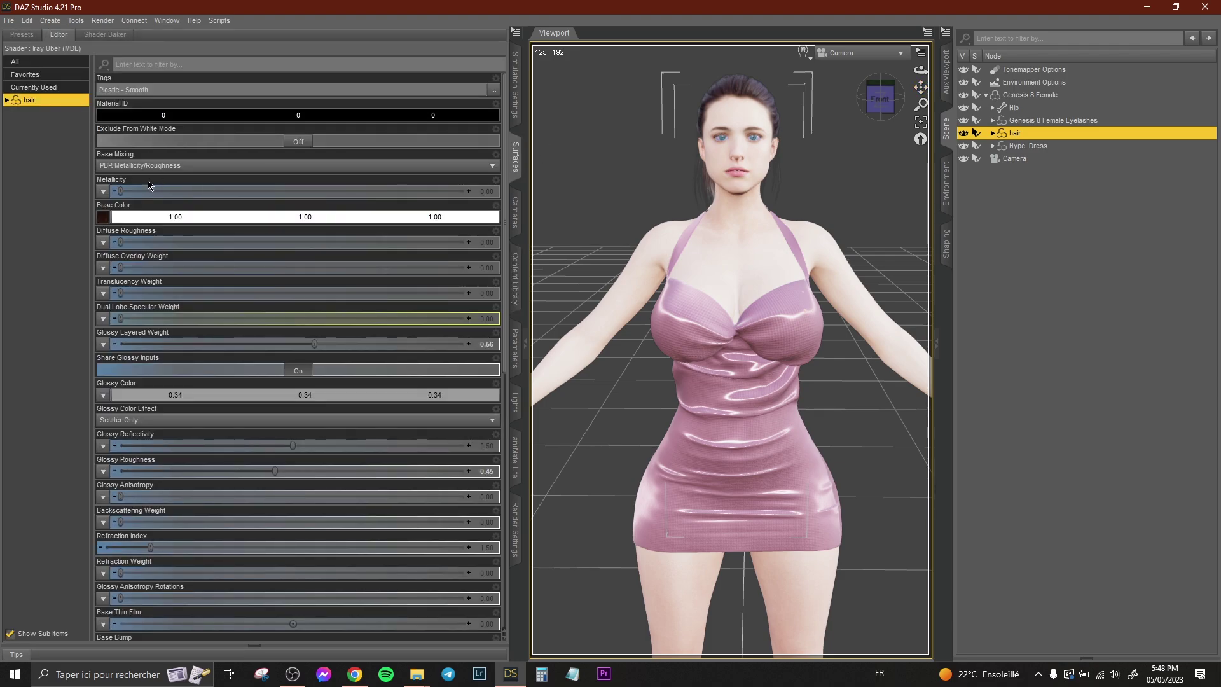
left_click(305, 222)
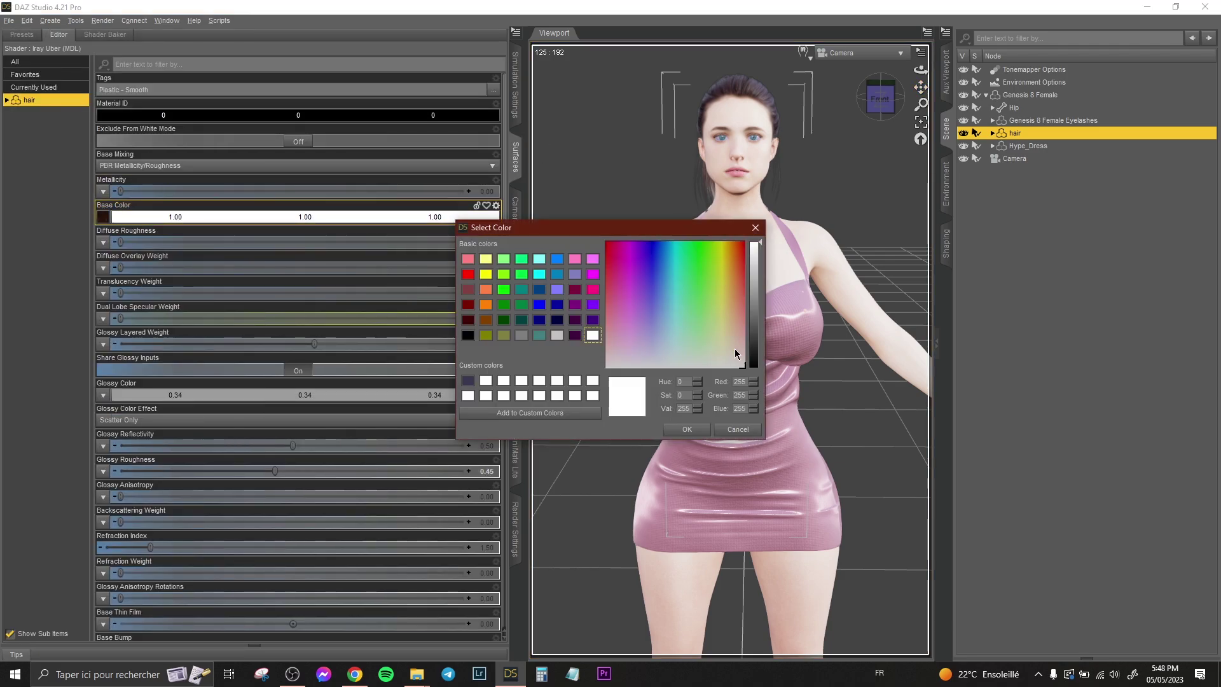
left_click(755, 353)
left_click(687, 430)
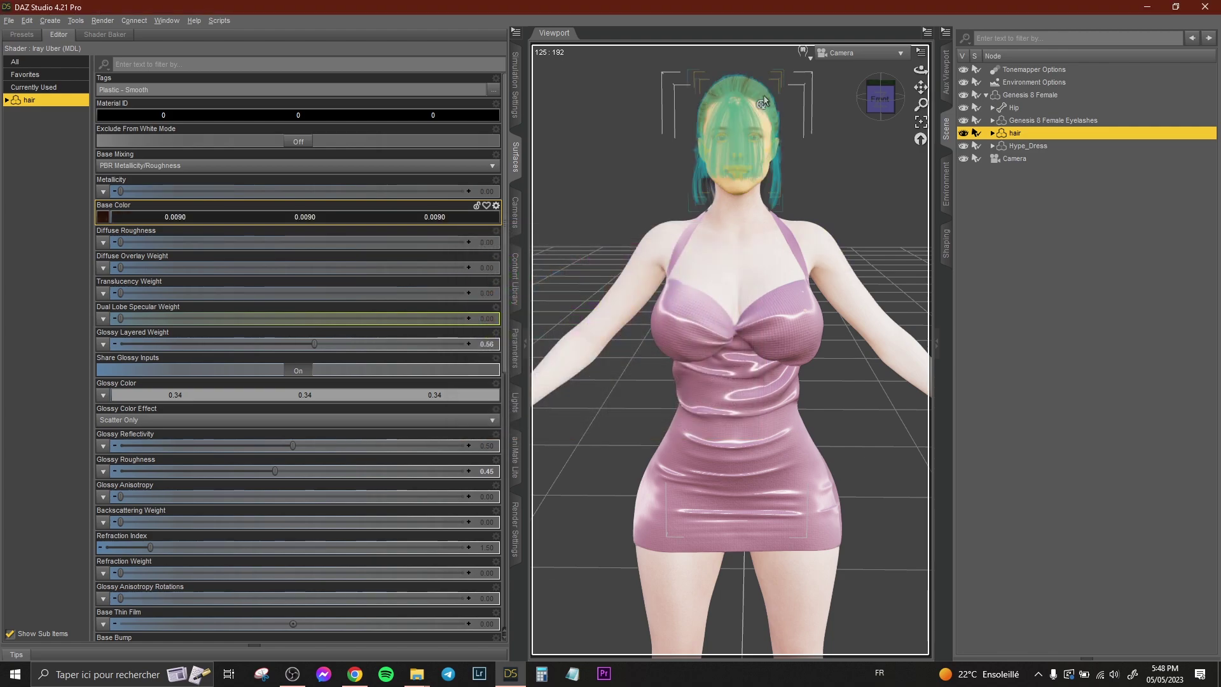
- Change the environment backdrop's background colour to a near-black grey, RGB 19, 19, 19
left_click(946, 184)
left_click(1018, 36)
left_click(1001, 65)
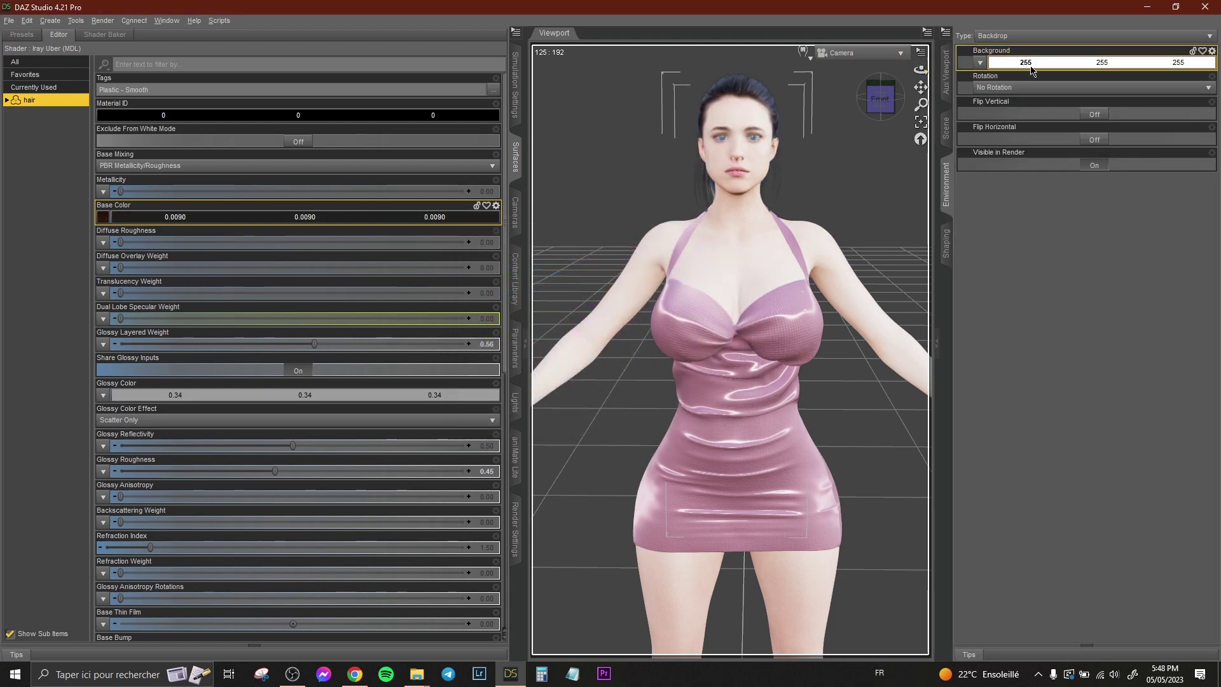
left_click(1100, 62)
left_click(757, 359)
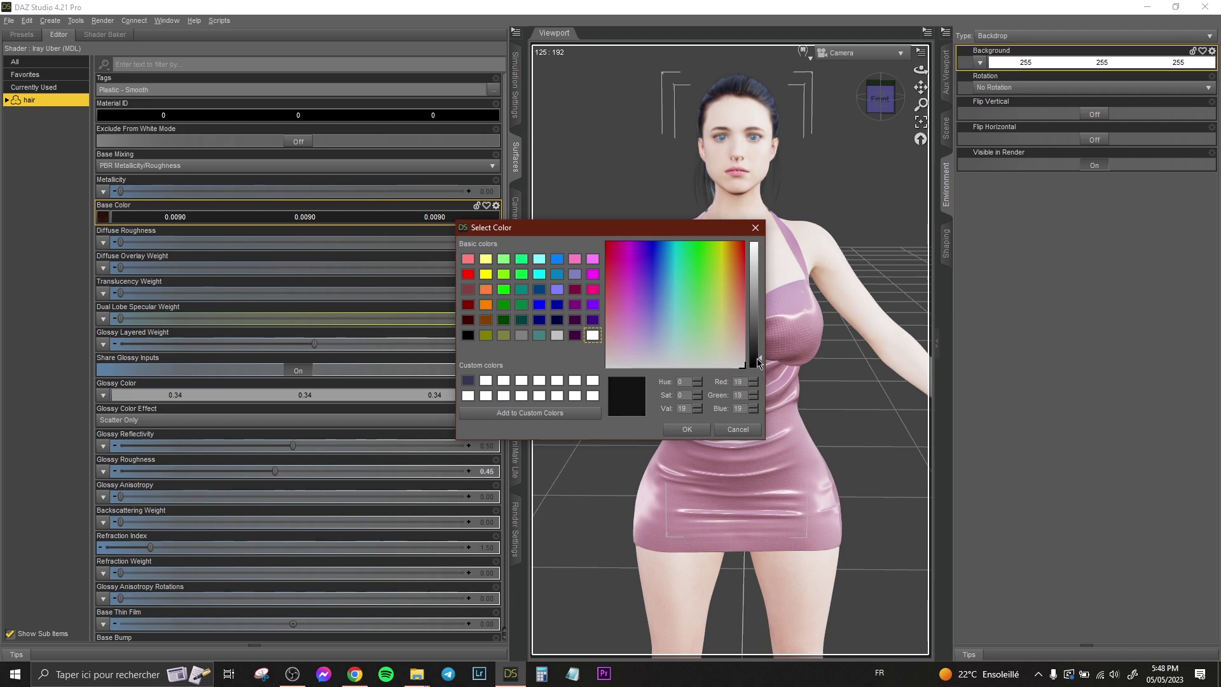
left_click(687, 429)
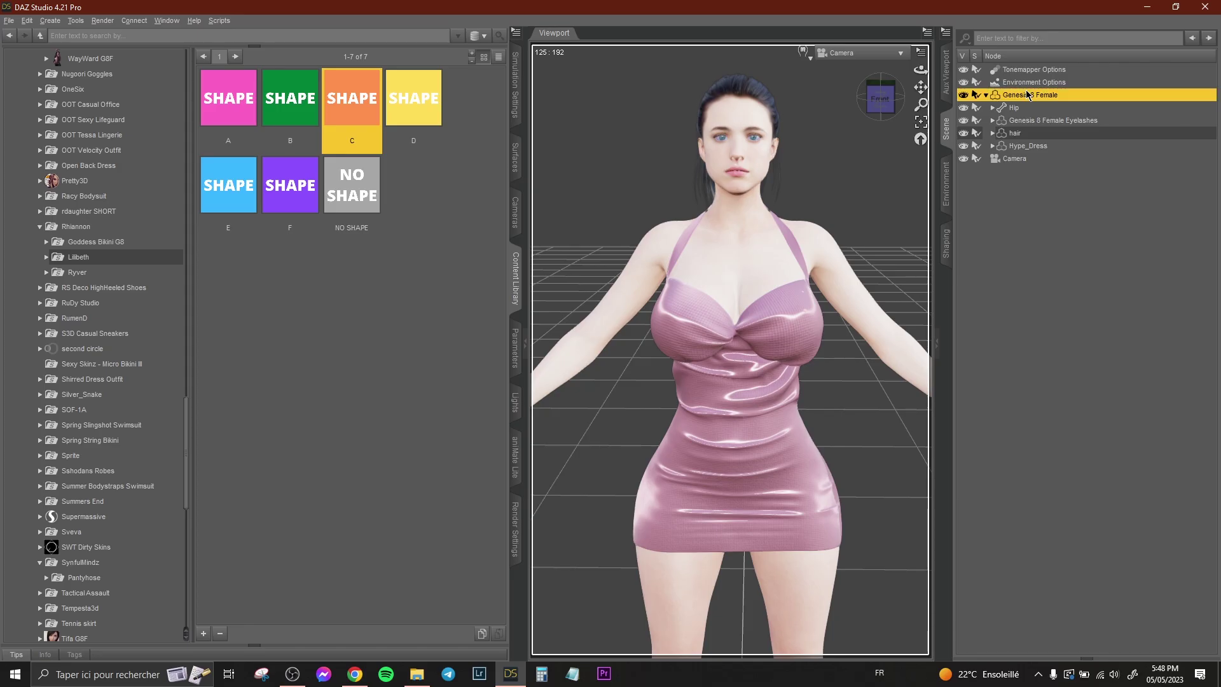
- Apply a standing pose from folder C of POSES PACK to Genesis 8 Female and reframe the camera closer on her upper body
scroll(119, 328, "up", 6)
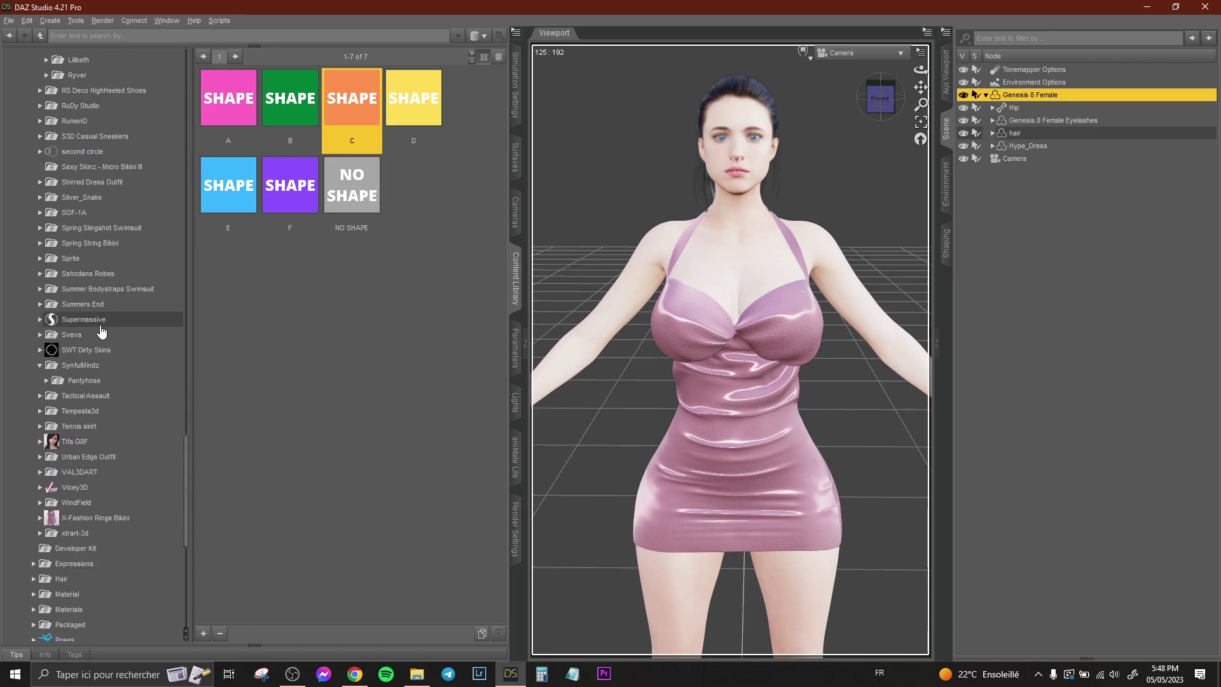
scroll(123, 335, "up", 2)
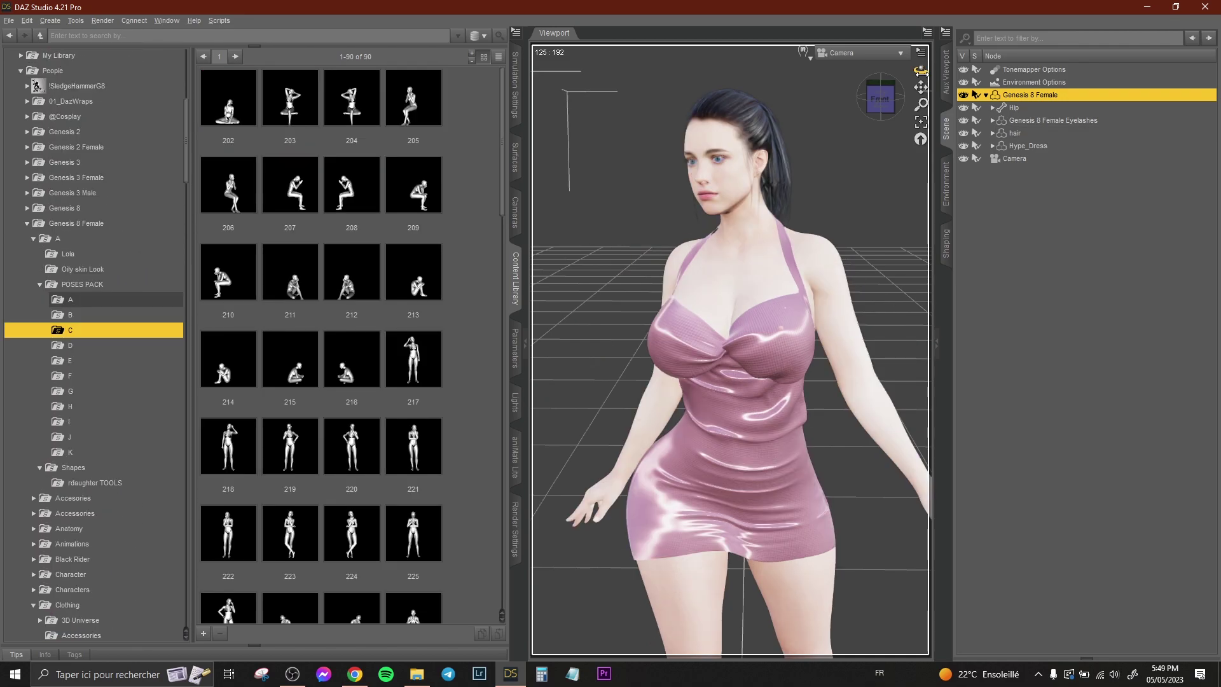
left_click(945, 73)
left_click_drag(882, 96, 923, 68)
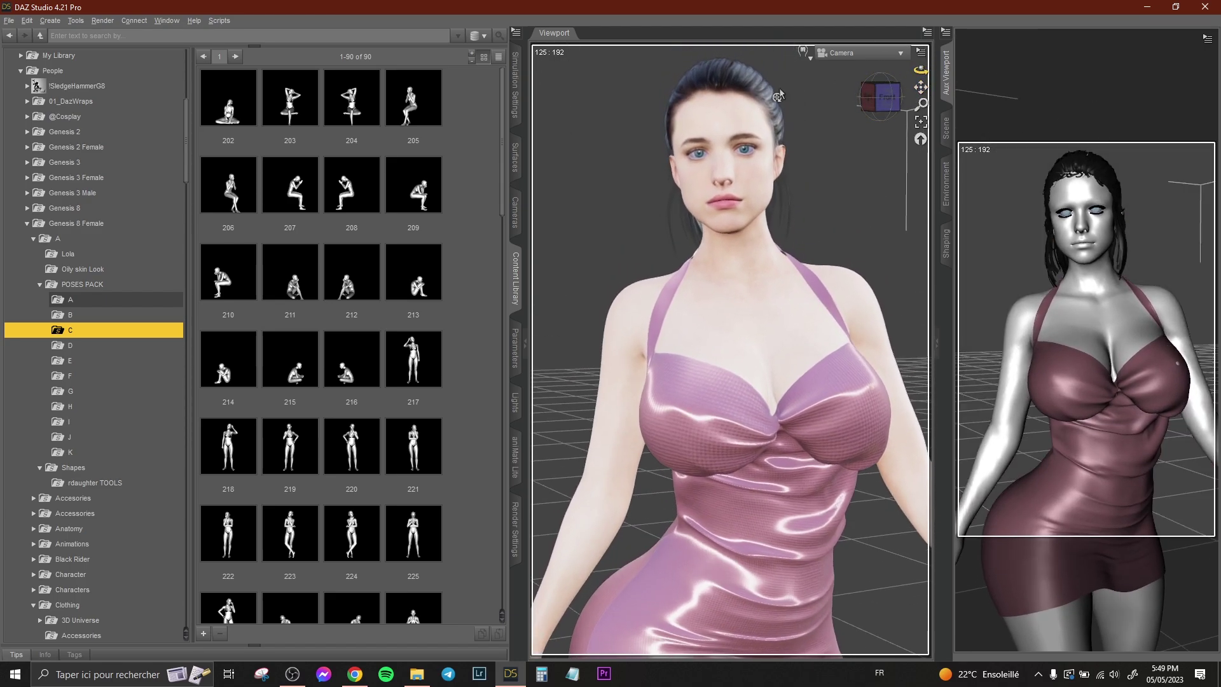
- Rotate the figure's head slightly and fine-tune the camera framing around her head and torso
left_click(773, 228)
left_click_drag(767, 204, 767, 198)
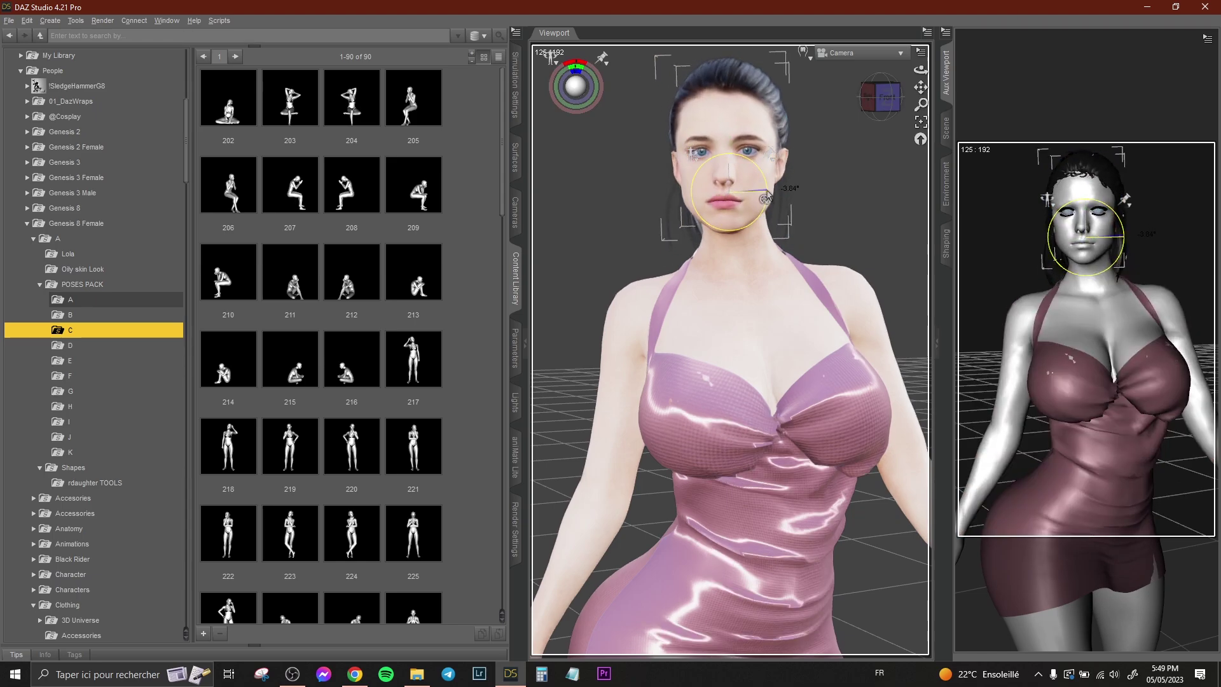
left_click_drag(920, 70, 920, 70)
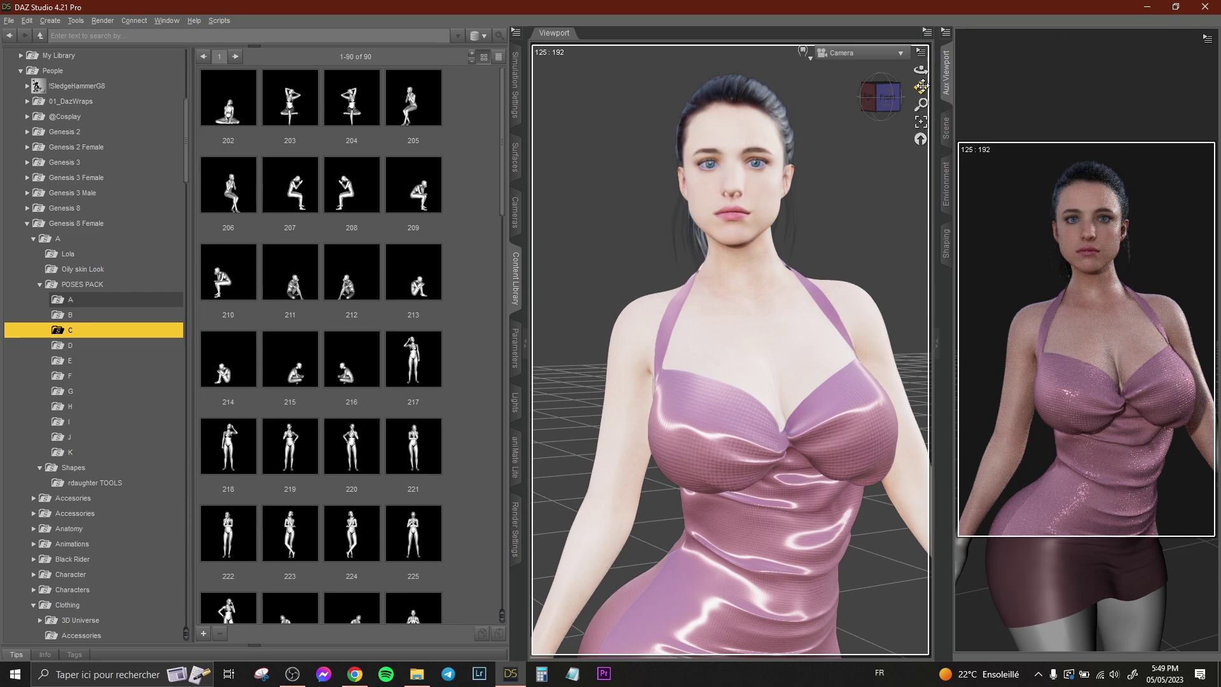
left_click_drag(922, 86, 923, 78)
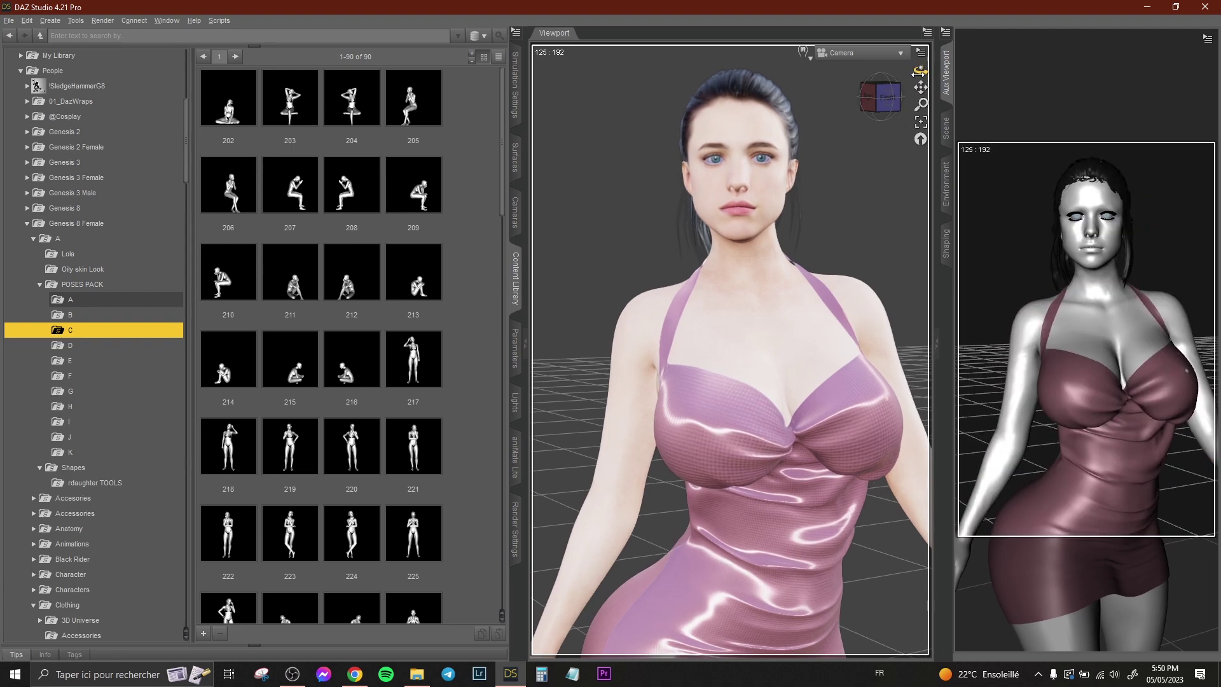
- Create a new point light in Perspective View and raise it high above the figure
key("ctrl+1")
scroll(114, 245, "up", 5)
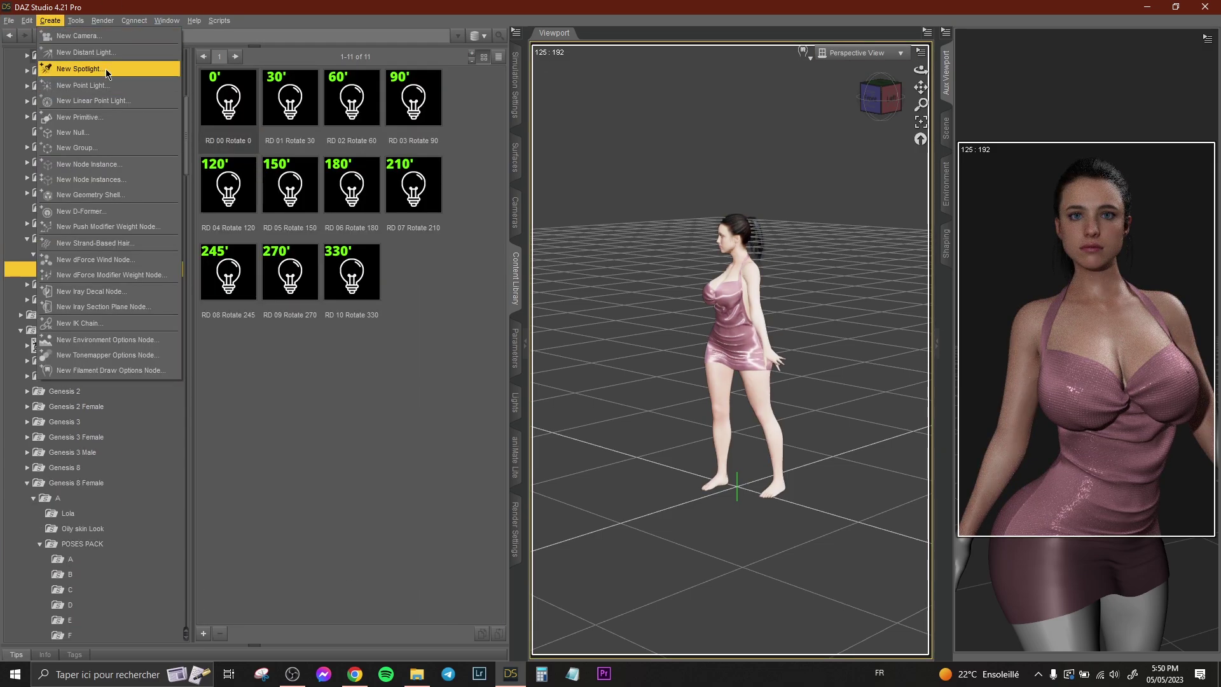
left_click(106, 92)
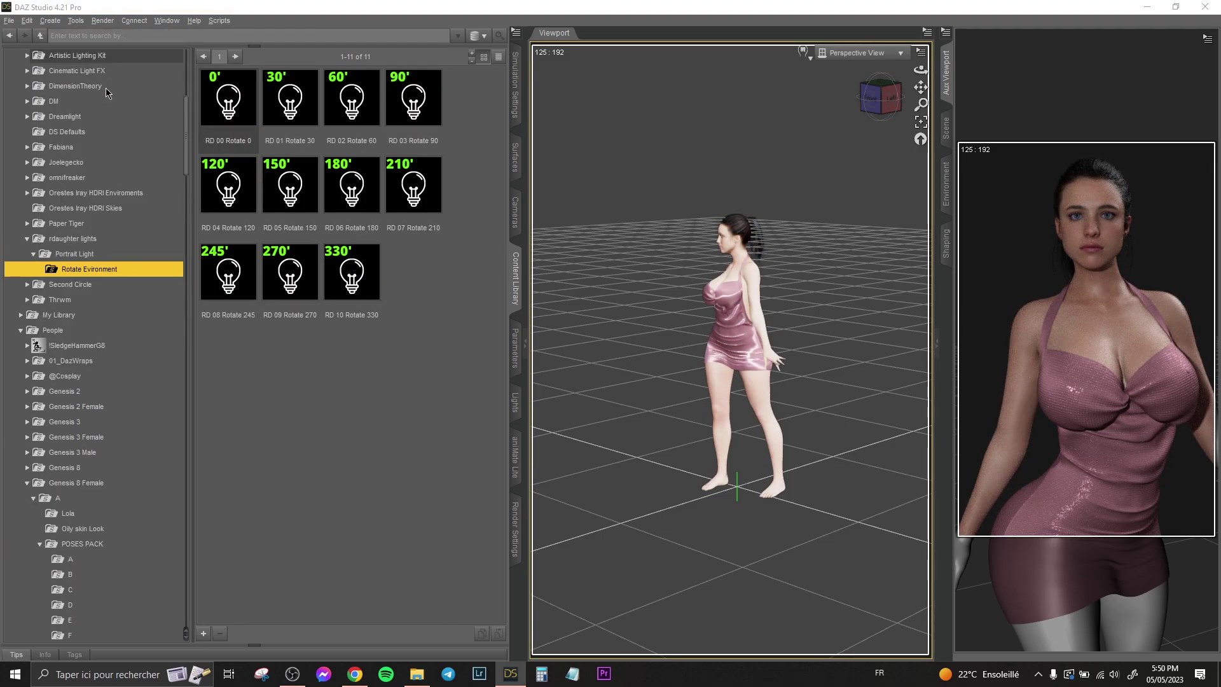
left_click(636, 444)
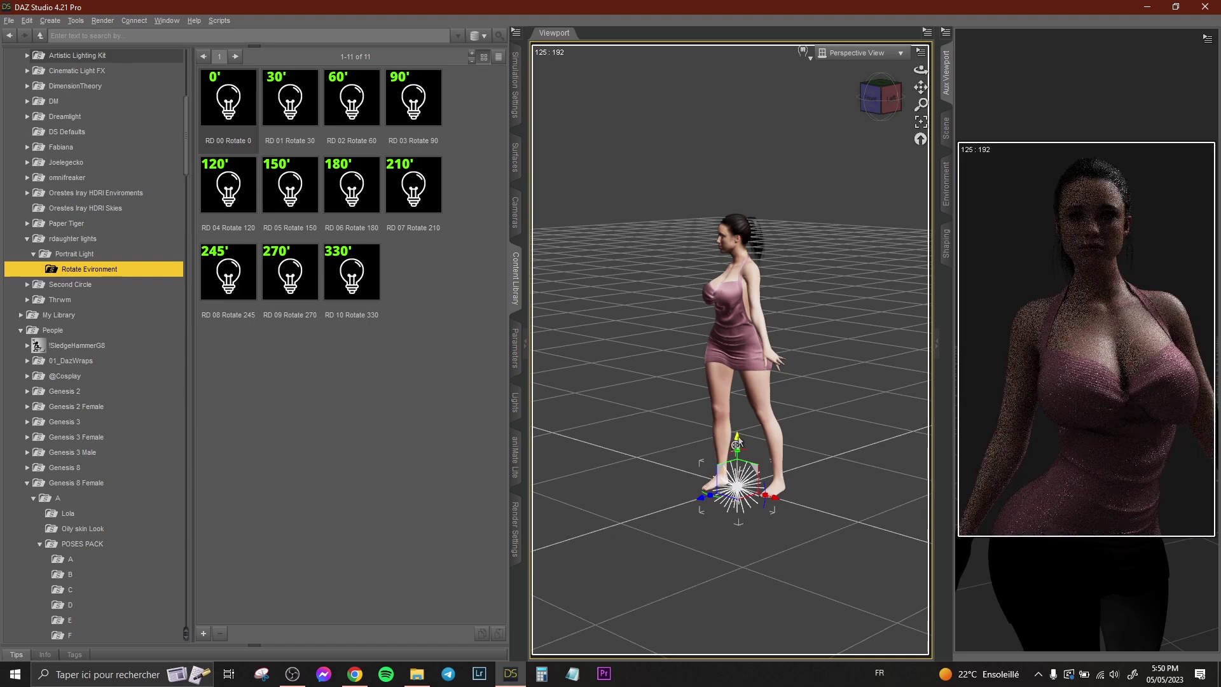
left_click_drag(738, 439, 732, 98)
- Look through the Camera and apply the RD 06 Rotate 180 preset to rotate the portrait light environment
left_click(859, 53)
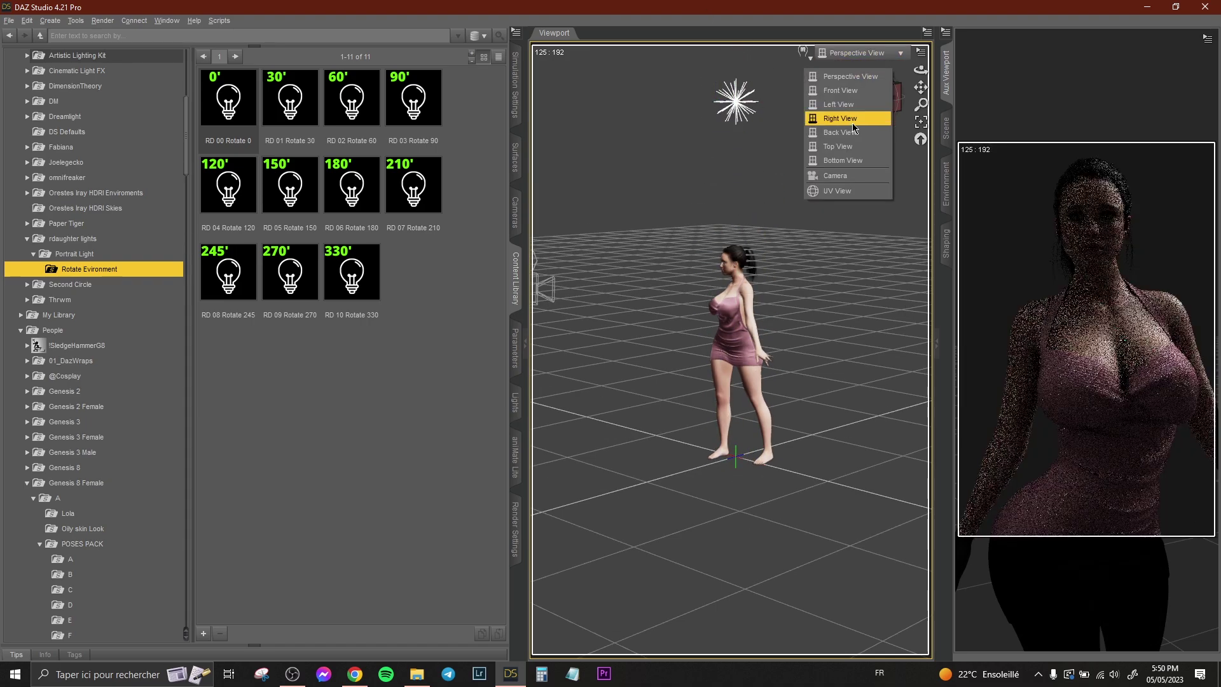
left_click(835, 176)
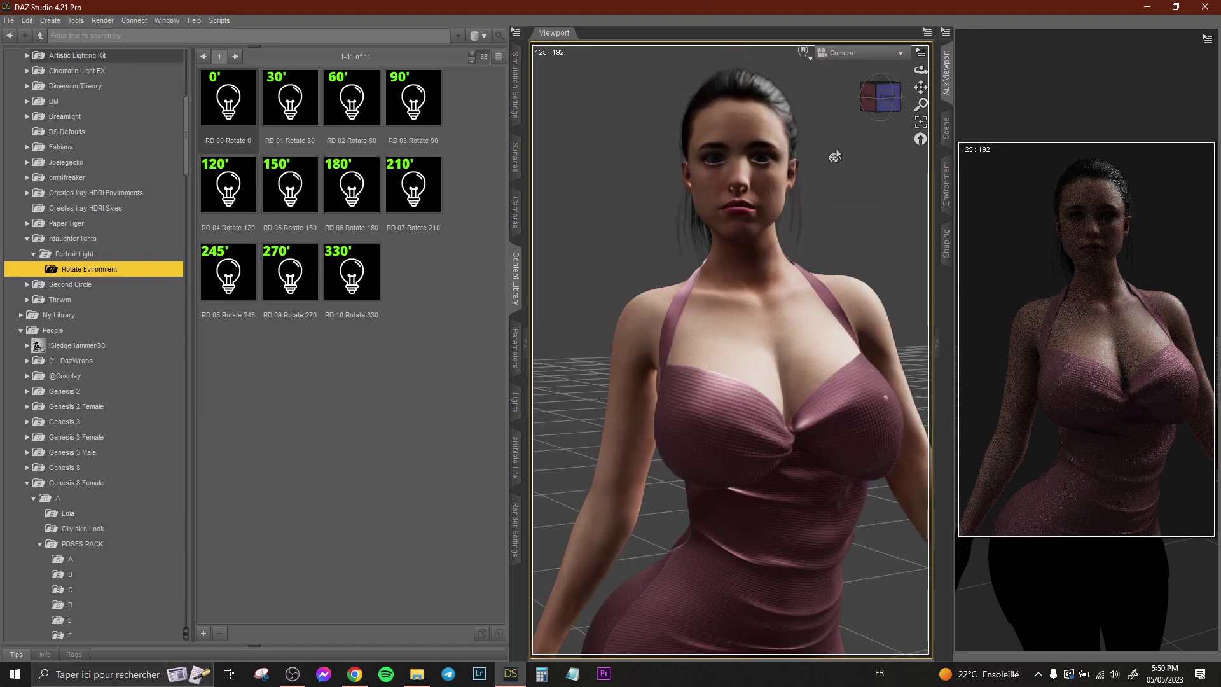
double_click(290, 191)
double_click(346, 194)
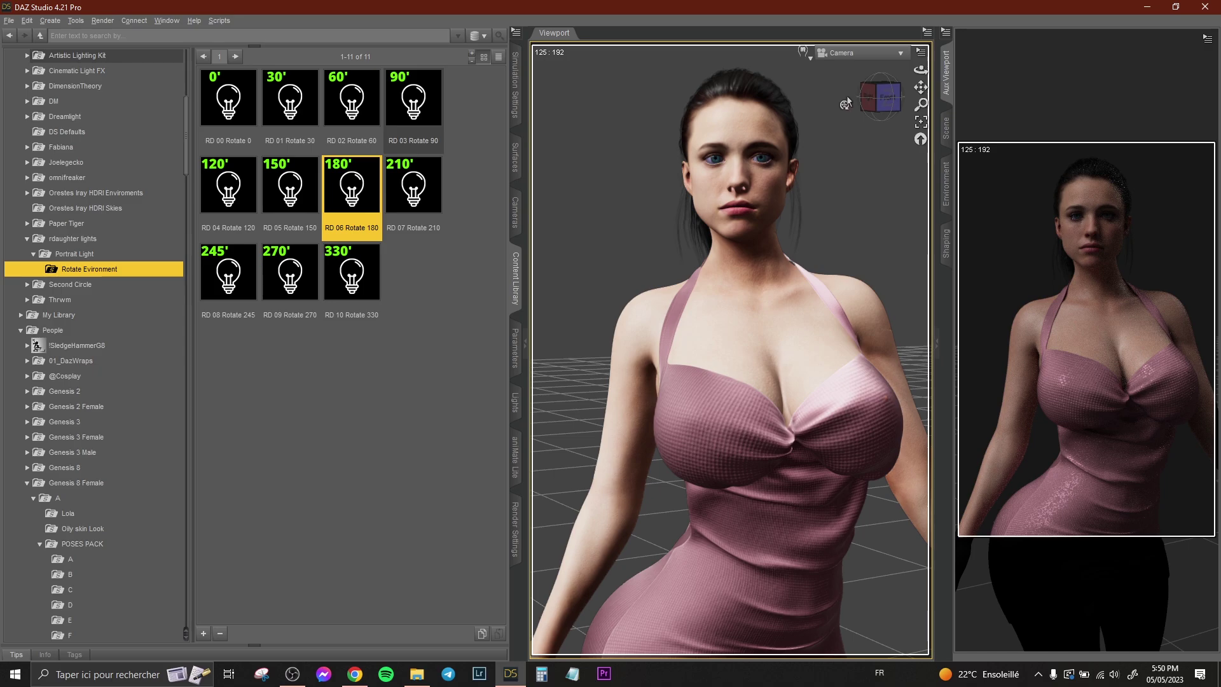
mouse_move(915, 72)
left_mouse_down()
mouse_move(923, 102)
mouse_move(920, 71)
mouse_move(920, 87)
left_mouse_up()
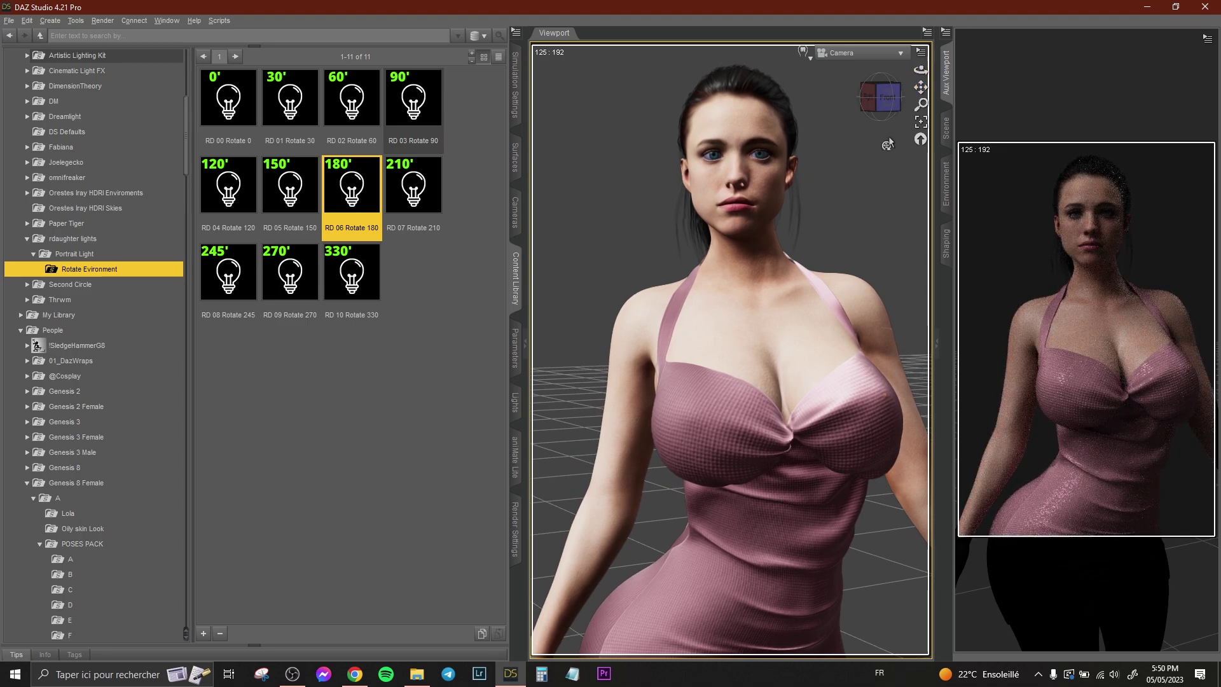
- Examine the skin texture on the figure's left arm up close in Perspective View
left_click(853, 53)
left_click(852, 75)
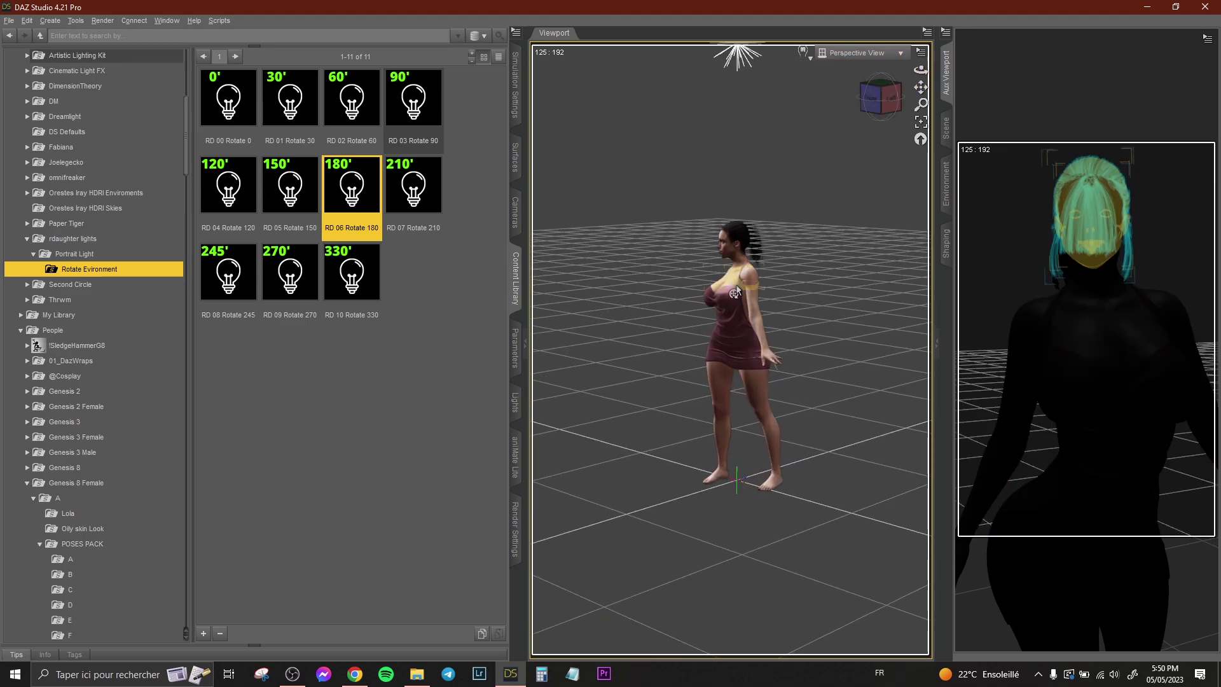
left_click(755, 284)
left_click(921, 123)
scroll(894, 136, "up", 3)
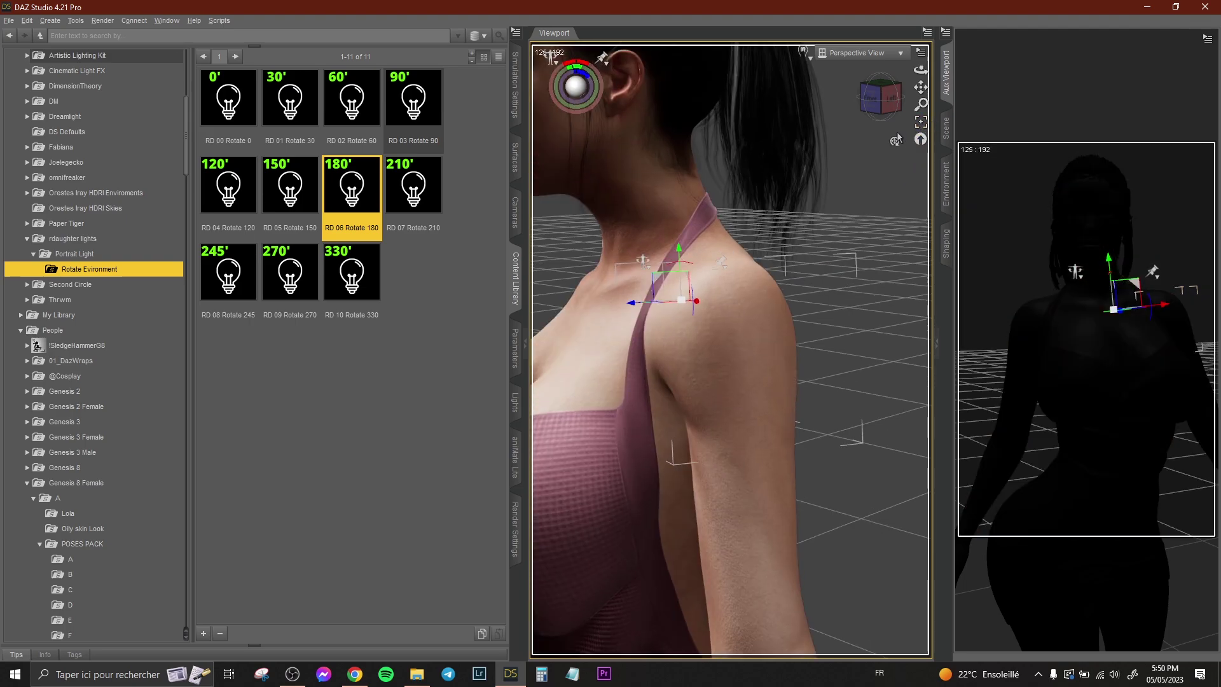
left_click_drag(920, 85, 872, 242)
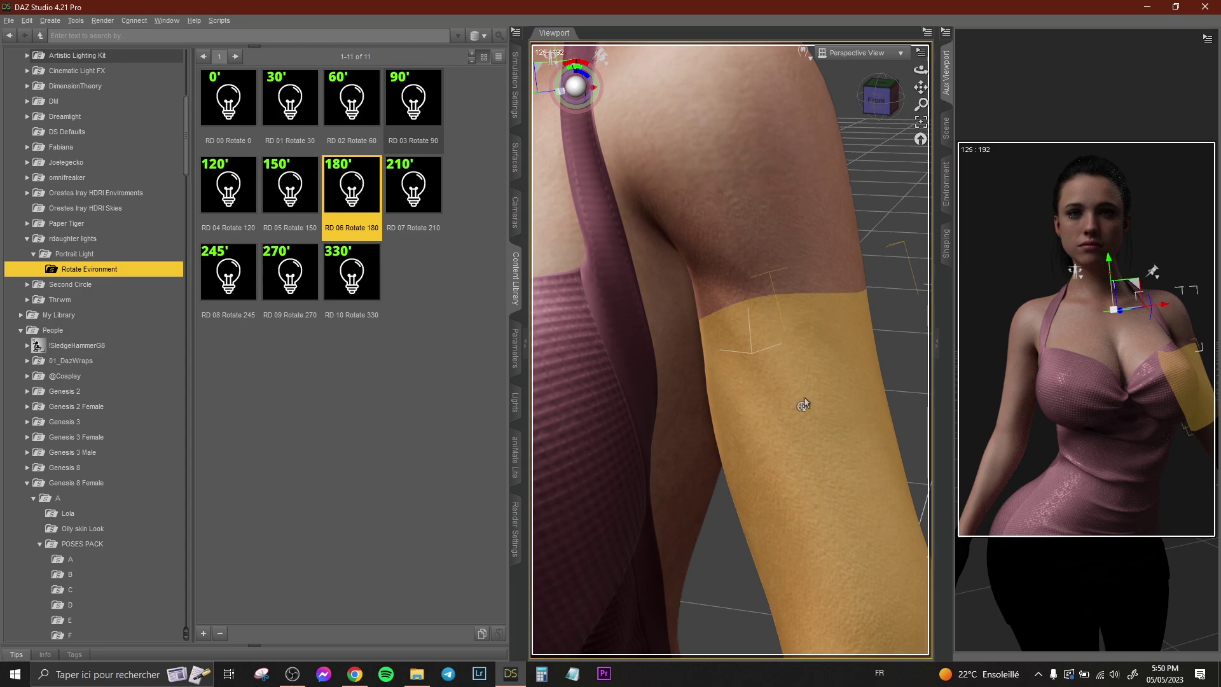
left_click_drag(827, 159, 888, 11, "alt")
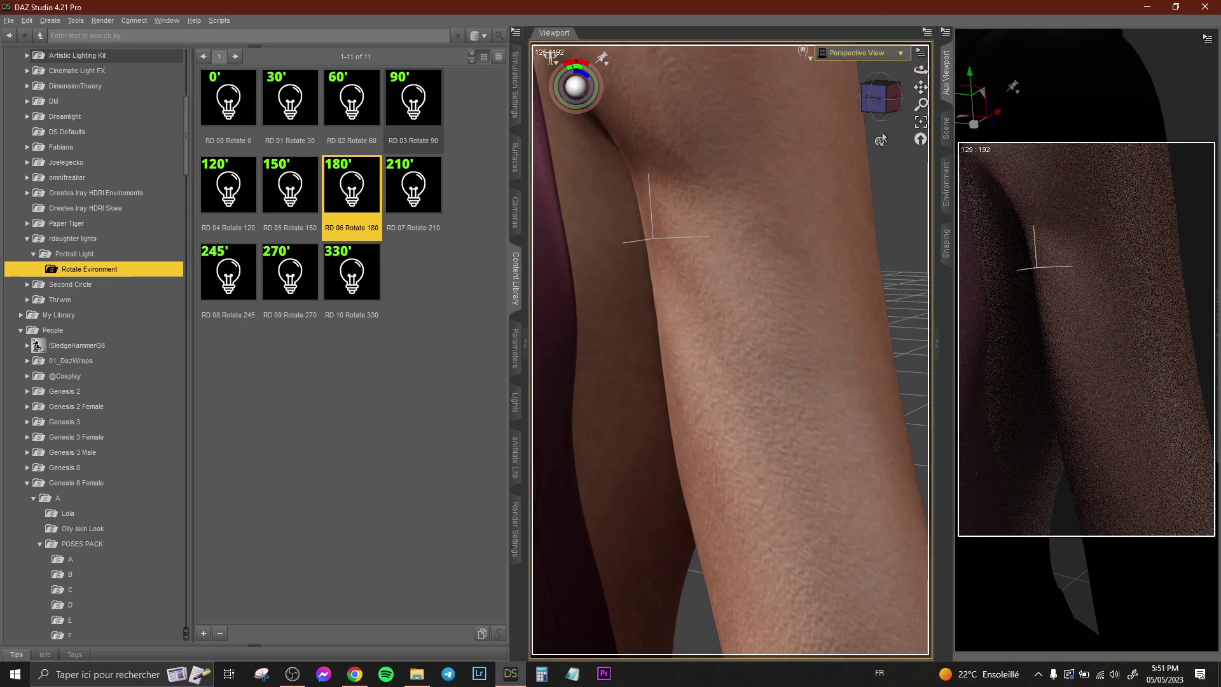
- Select the Skin-Lips-Nails surfaces of Genesis 8 Female and filter their properties by "bump"
left_click(947, 128)
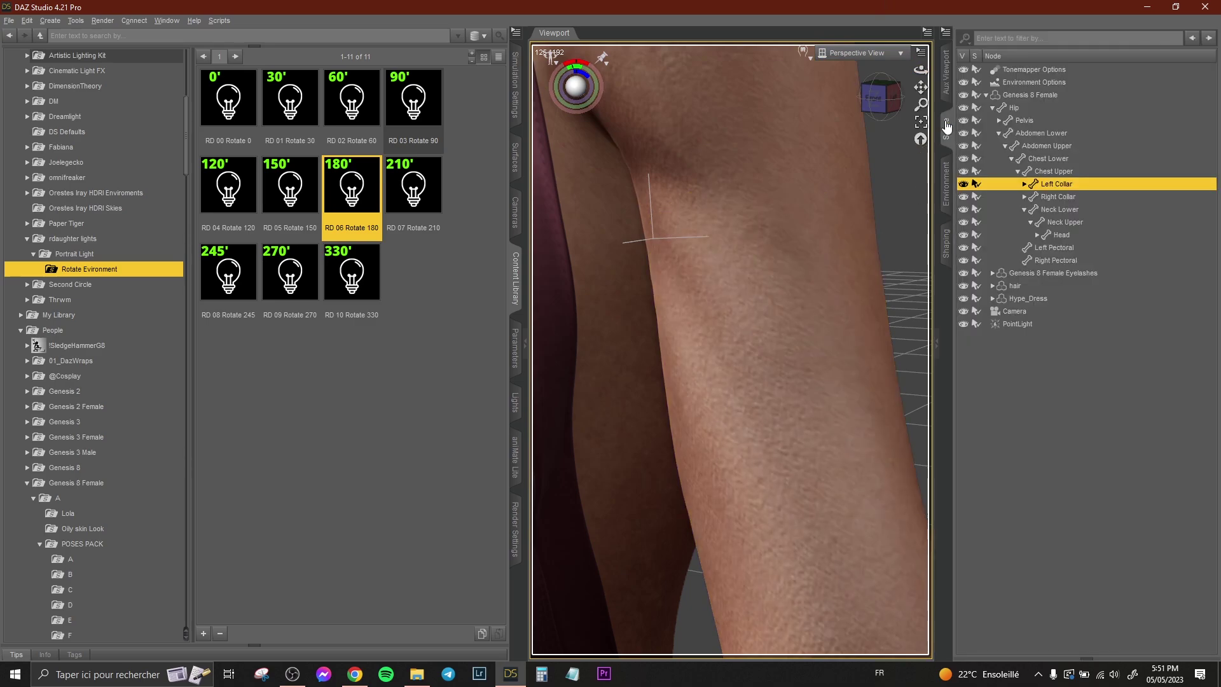
left_click(1025, 96)
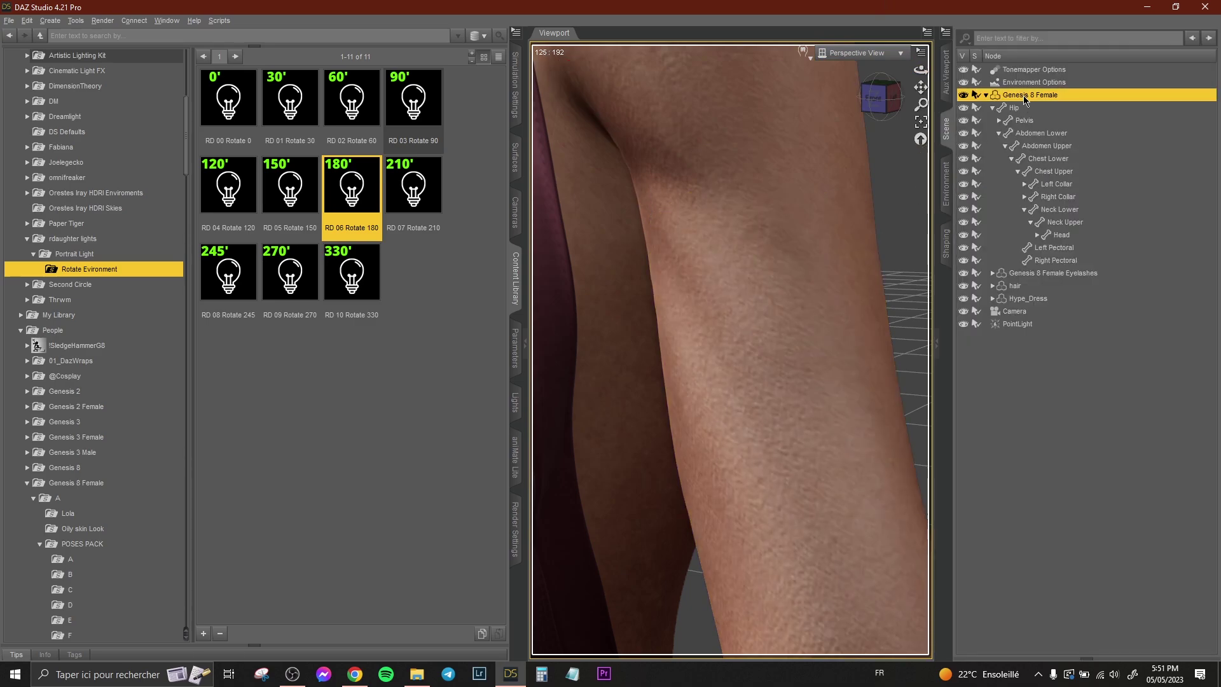
left_click(516, 157)
left_click(38, 123)
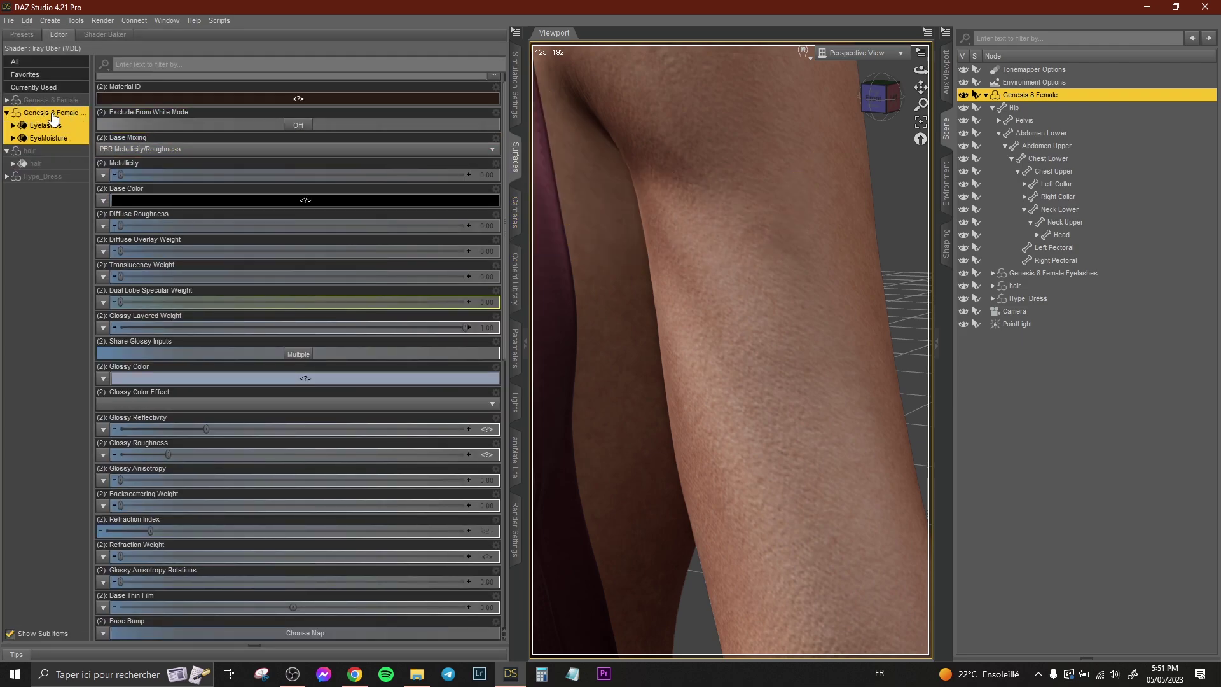
left_click(54, 101)
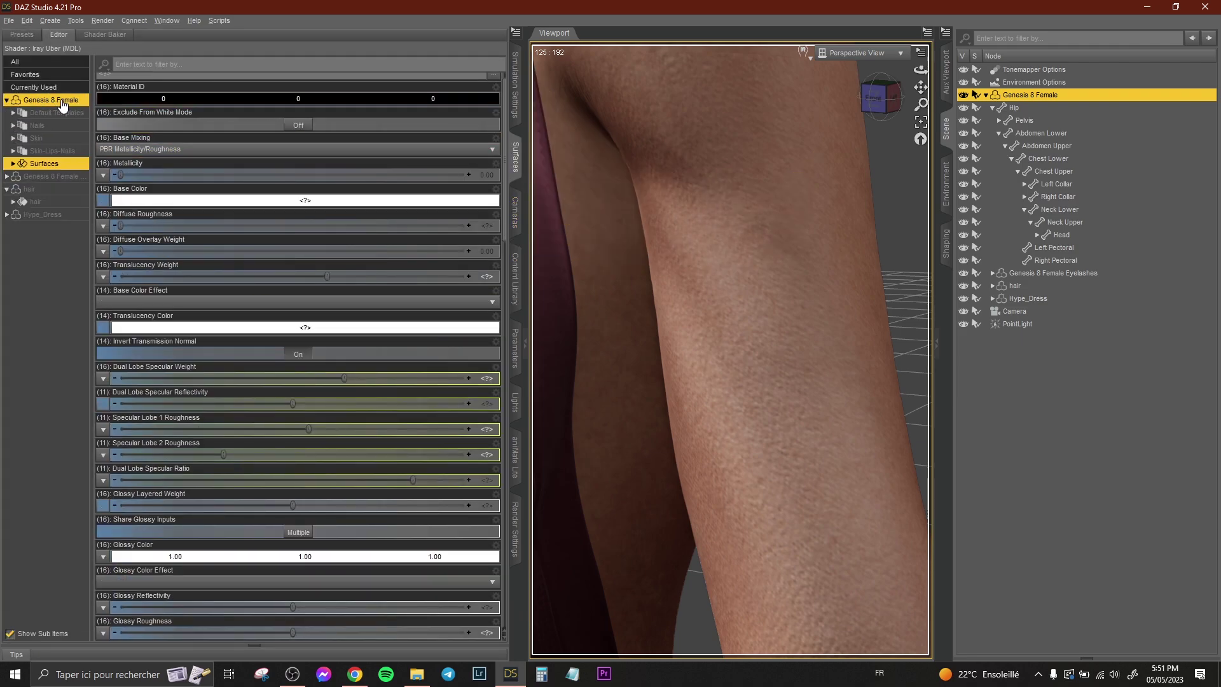
left_click(51, 153)
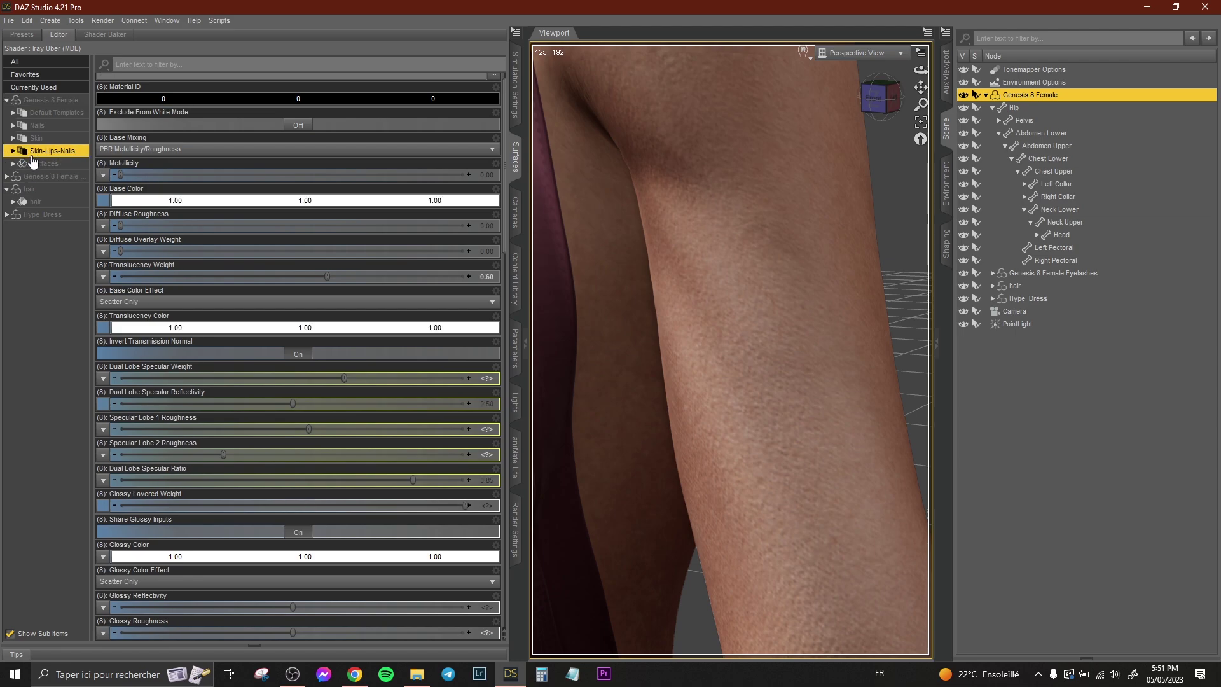
scroll(147, 77, "up", 1)
left_click(141, 64)
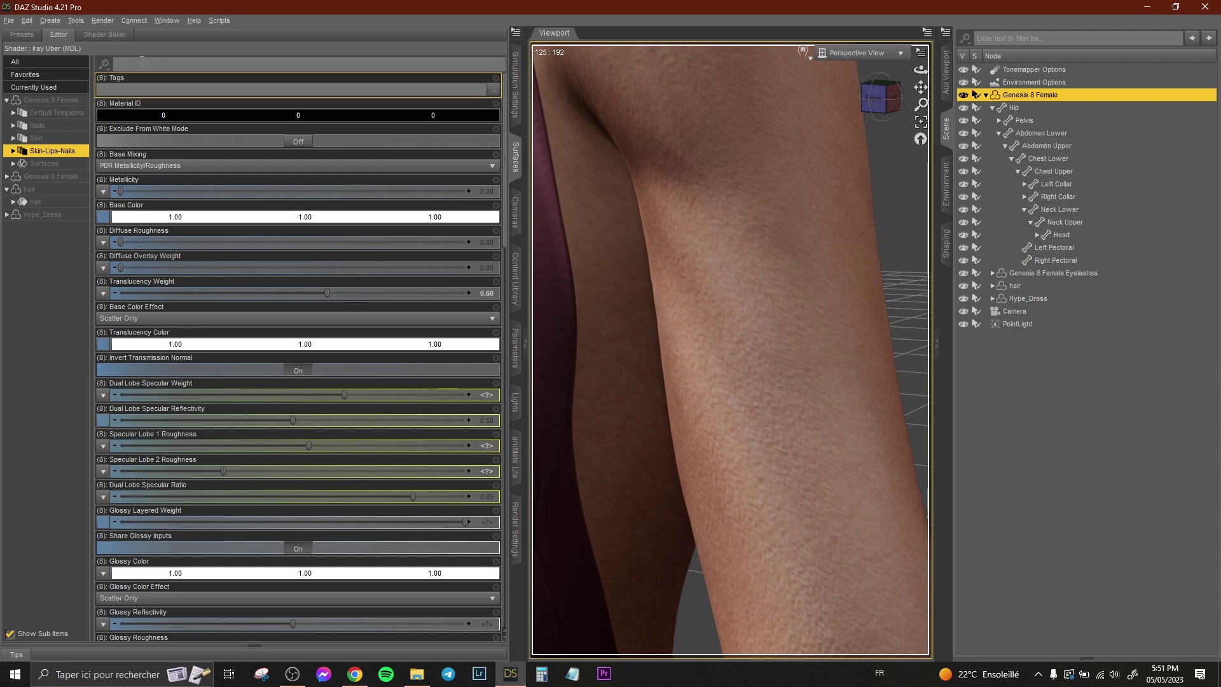
type("bump")
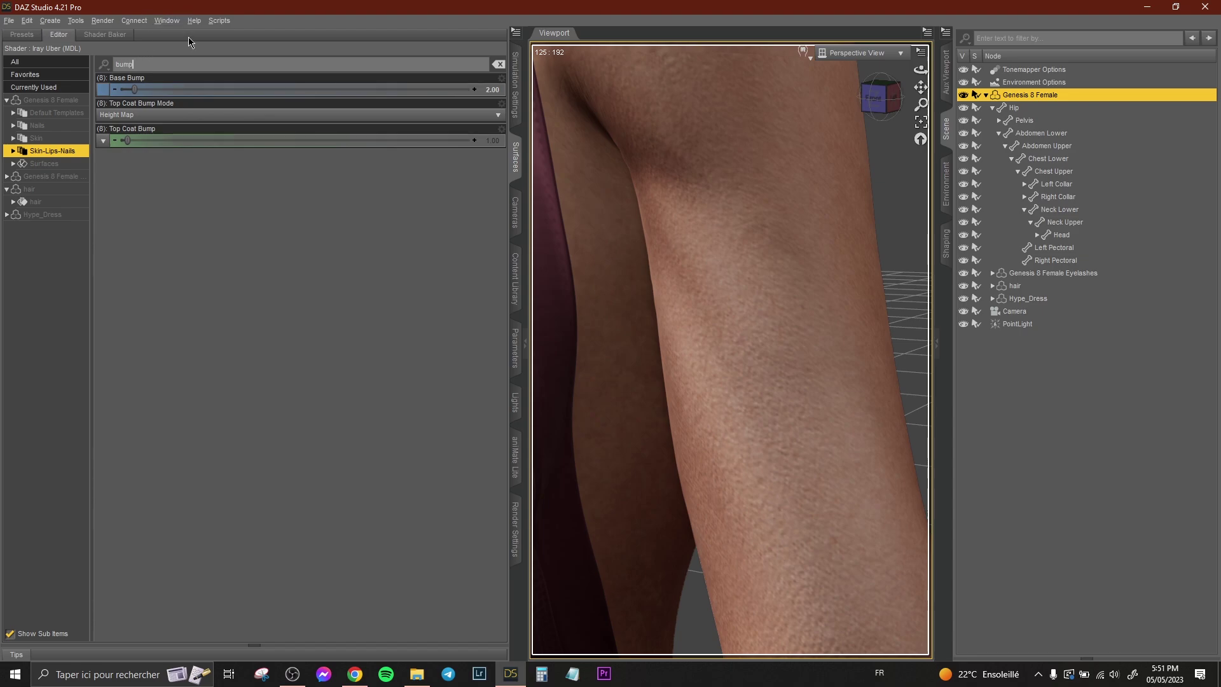
- Set the Base Bump of the Skin-Lips-Nails surfaces to 0
left_click(491, 90)
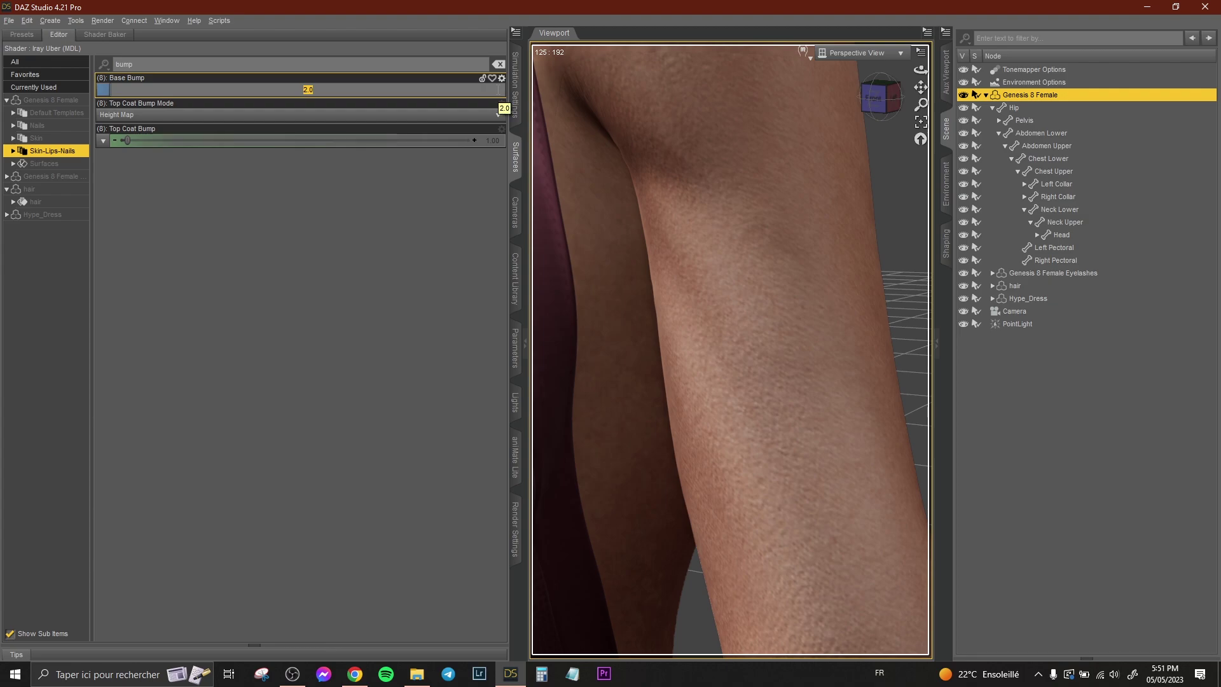
type("0")
key("Return")
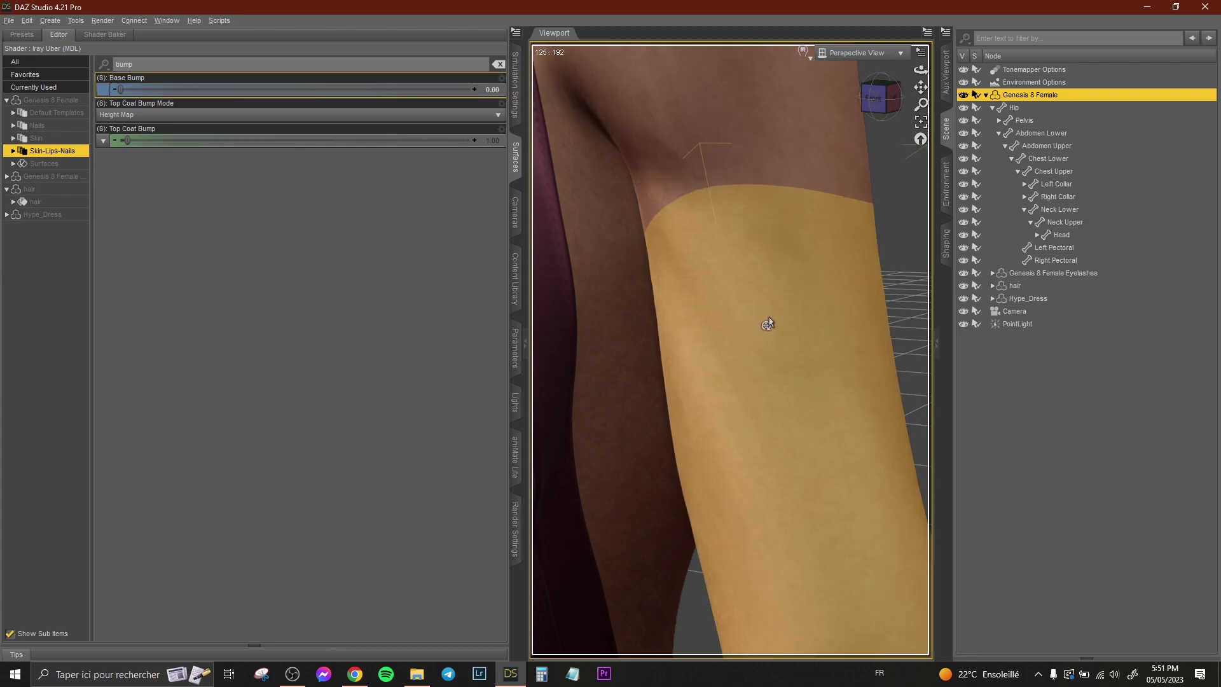
- Compare the arm's skin with Base Bump raised again and with it back at 0
left_click(491, 90)
type("2")
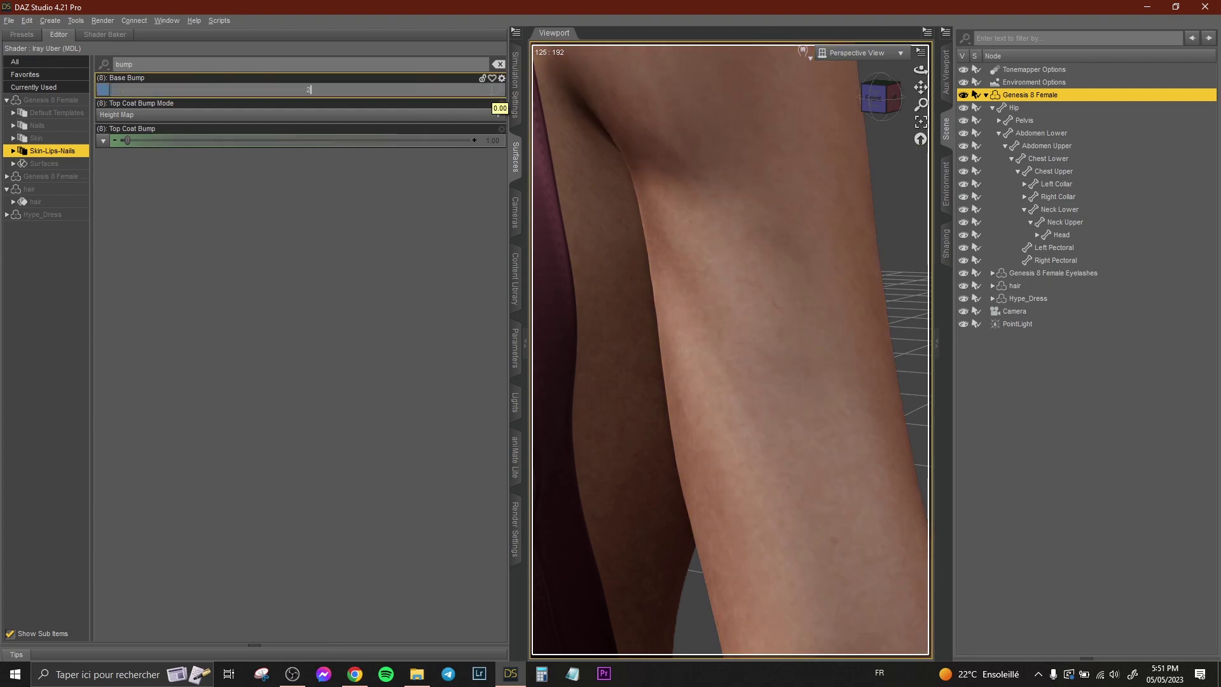
key("Return")
left_click(491, 91)
type("0")
key("Return")
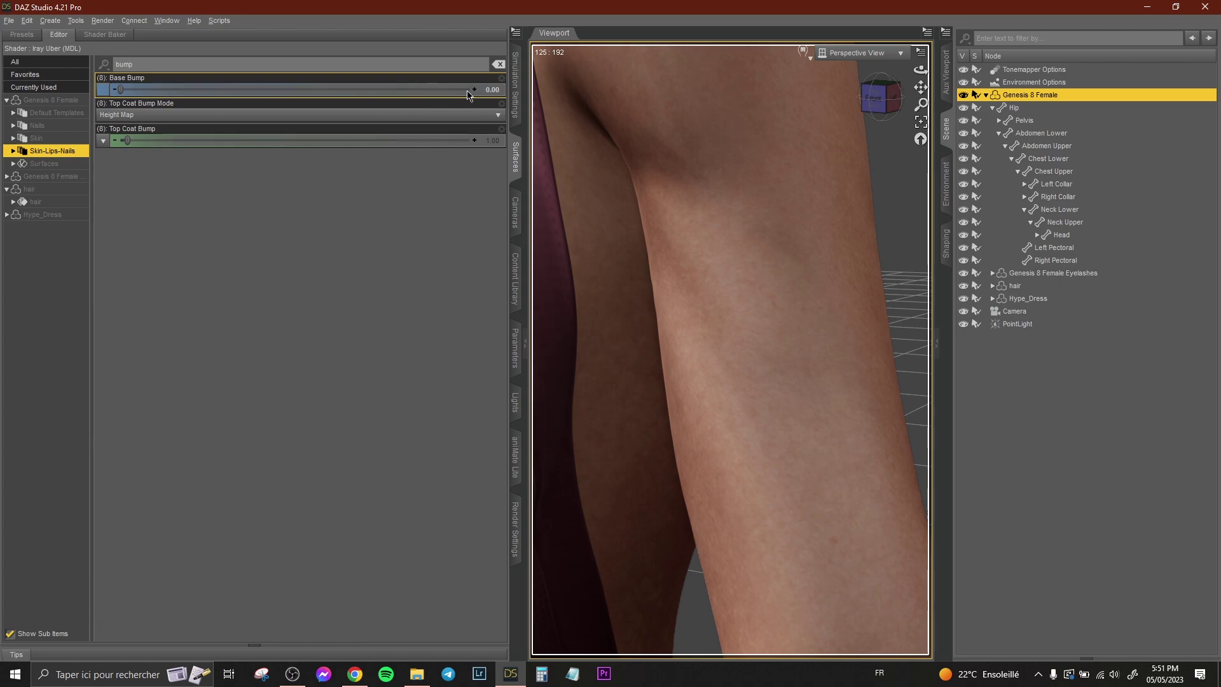
left_click(494, 90)
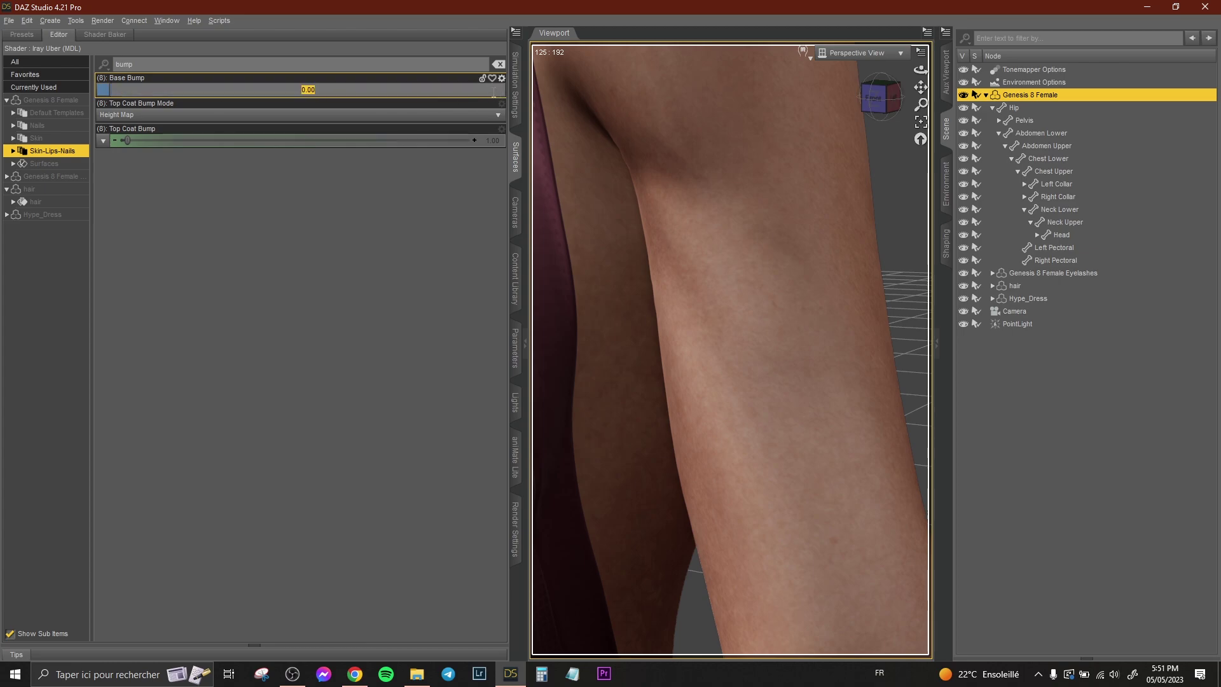
key("Return")
left_click(494, 91)
type("0")
key("Return")
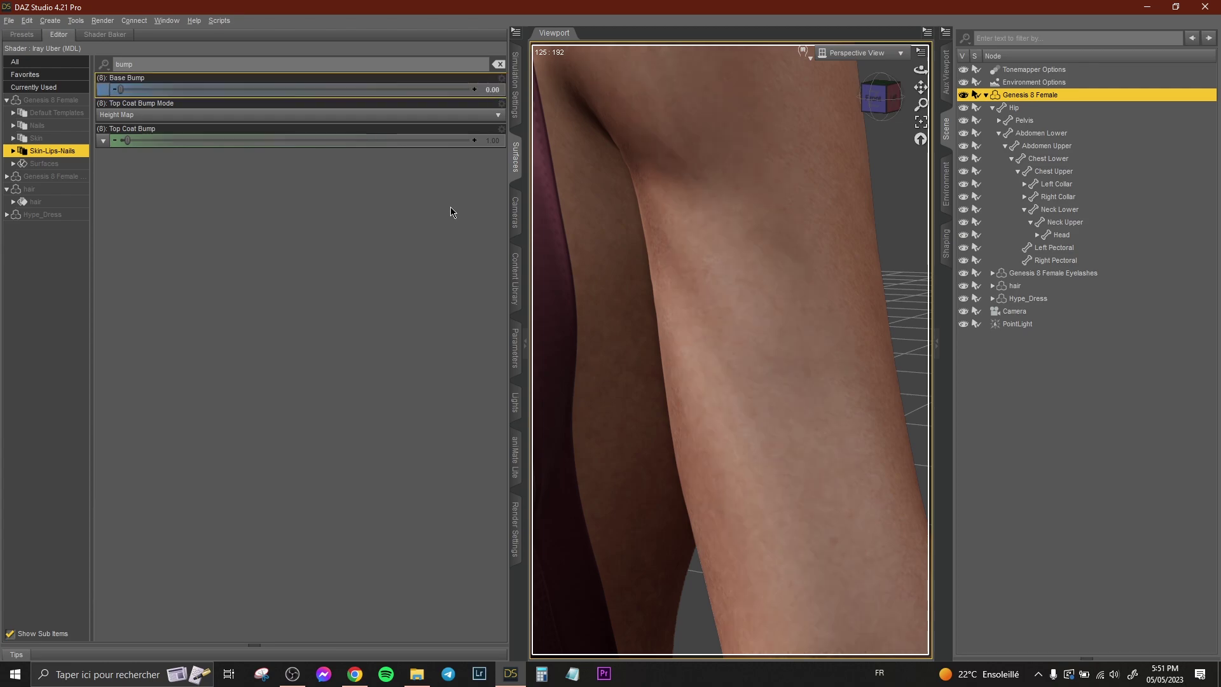
- Return the main viewport to the Camera view, show the auxiliary render preview and clear the figure selection
left_click(881, 53)
left_click(870, 163)
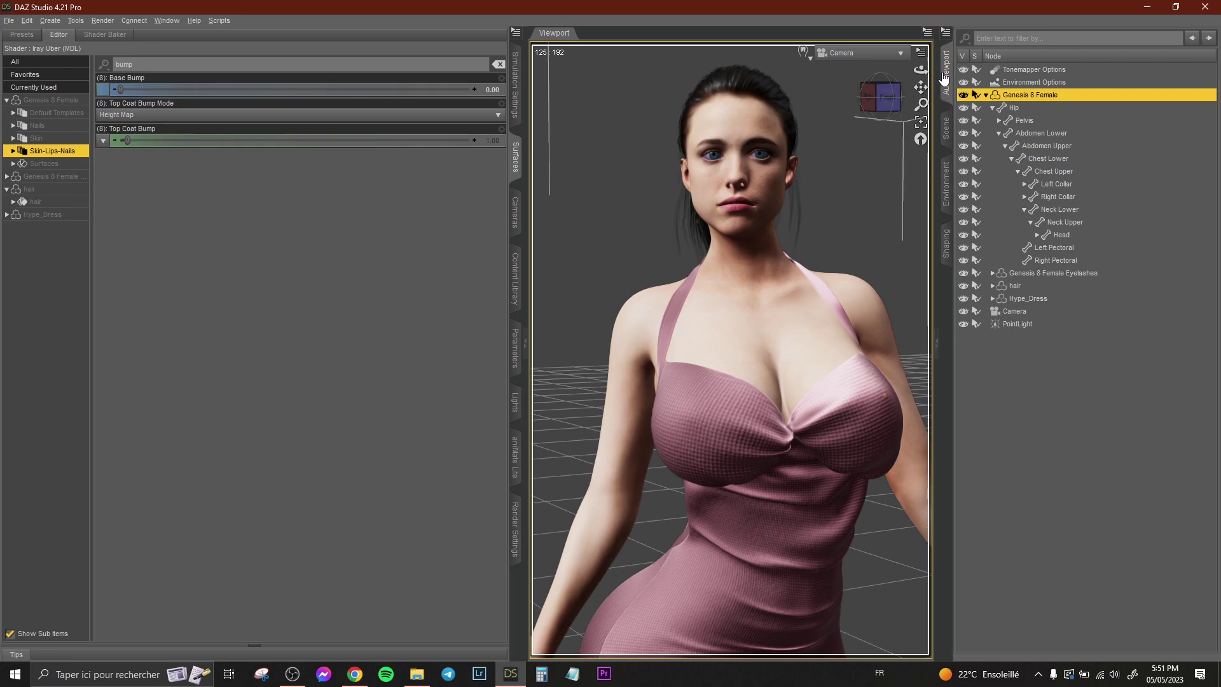
left_click(946, 72)
left_click(881, 171)
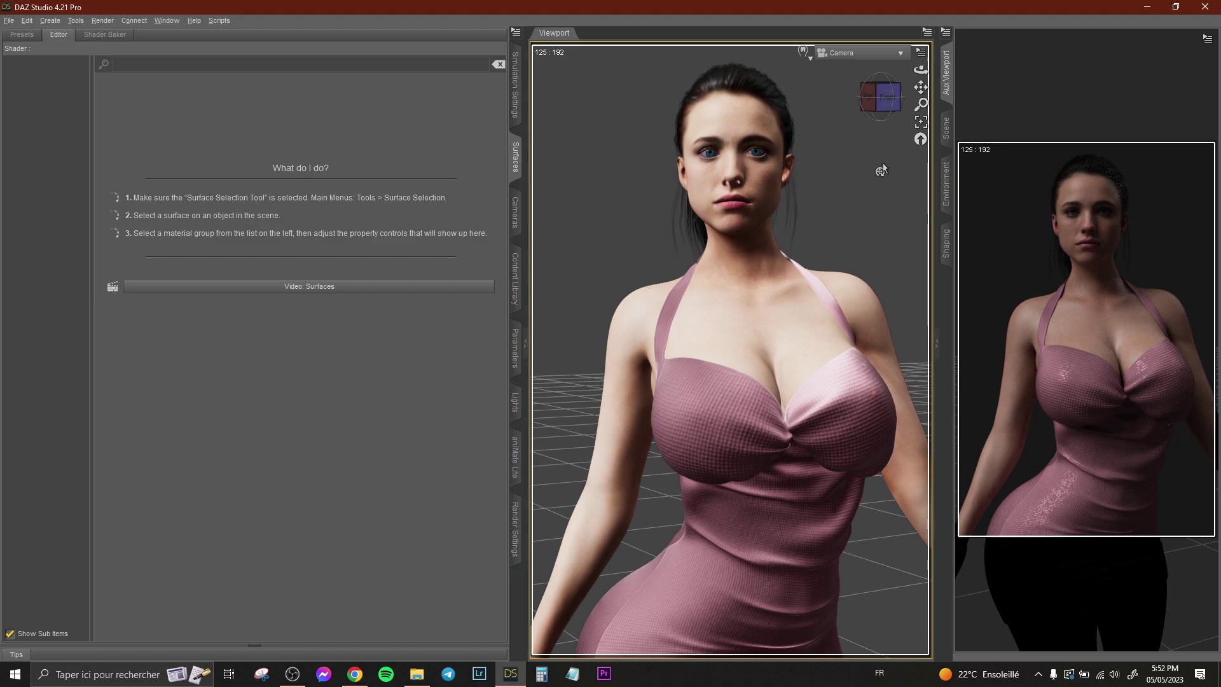
- Open the reference portrait jjjh.jpg, examine its face and chest freckles up close, and return to DAZ Studio
left_click(419, 672)
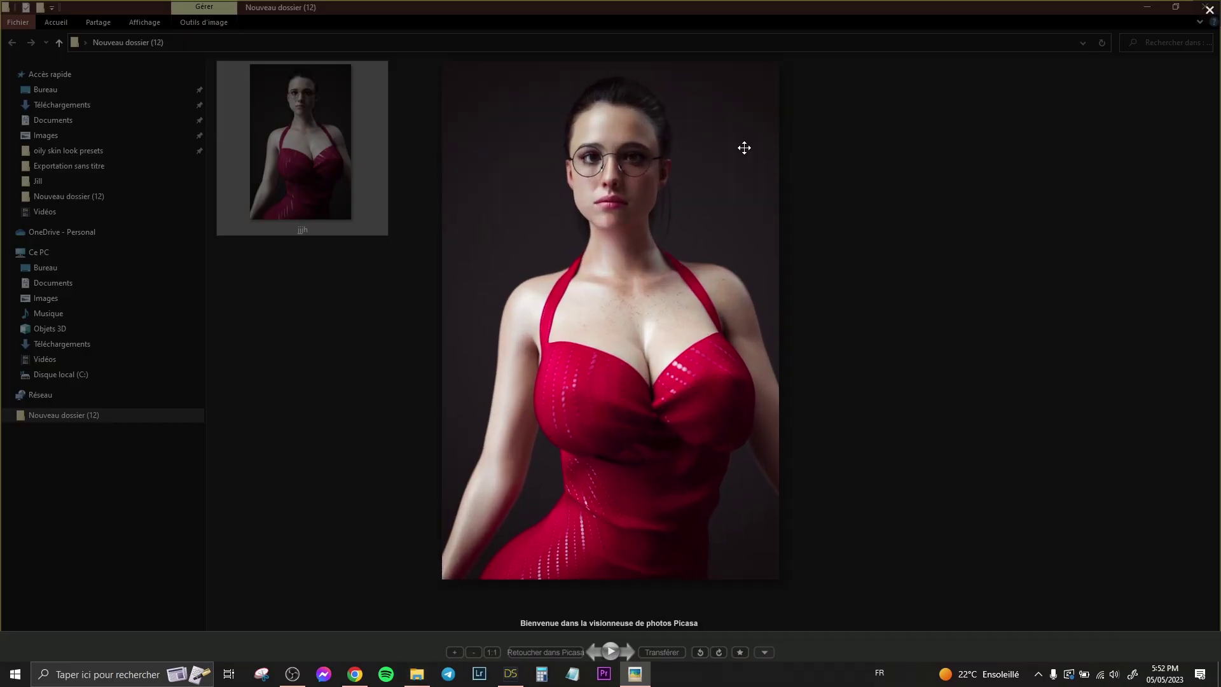
scroll(643, 128, "up", 5)
scroll(611, 227, "up", 2)
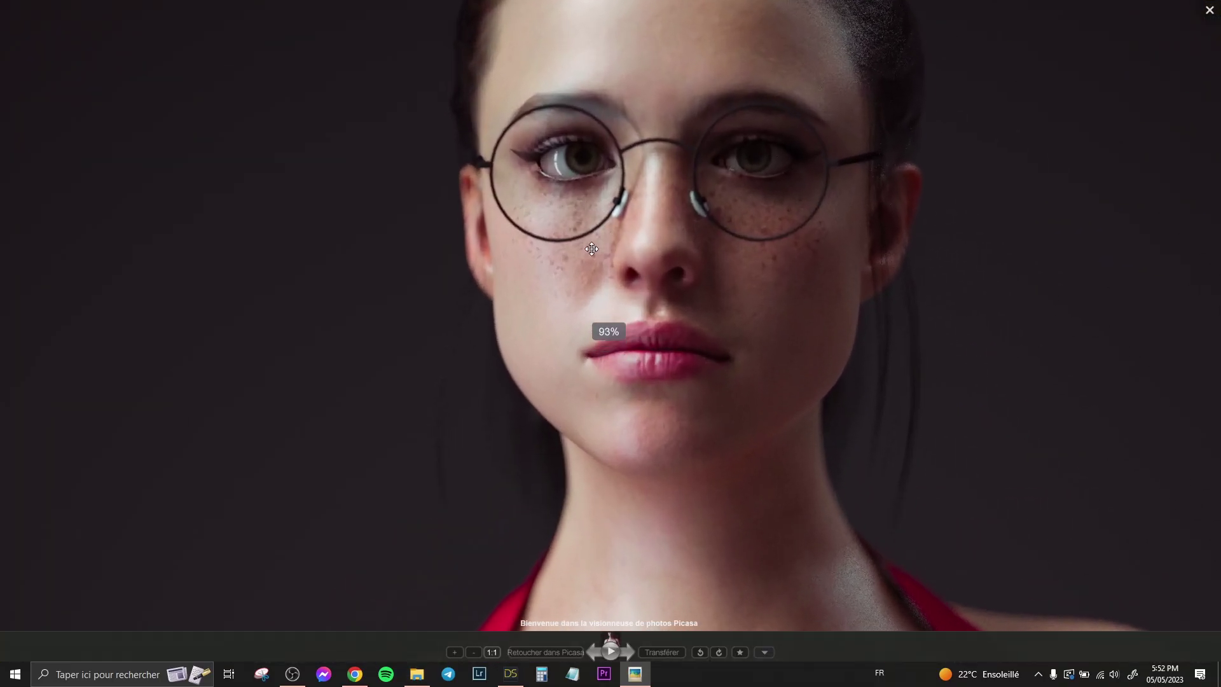
left_click_drag(780, 275, 767, 393)
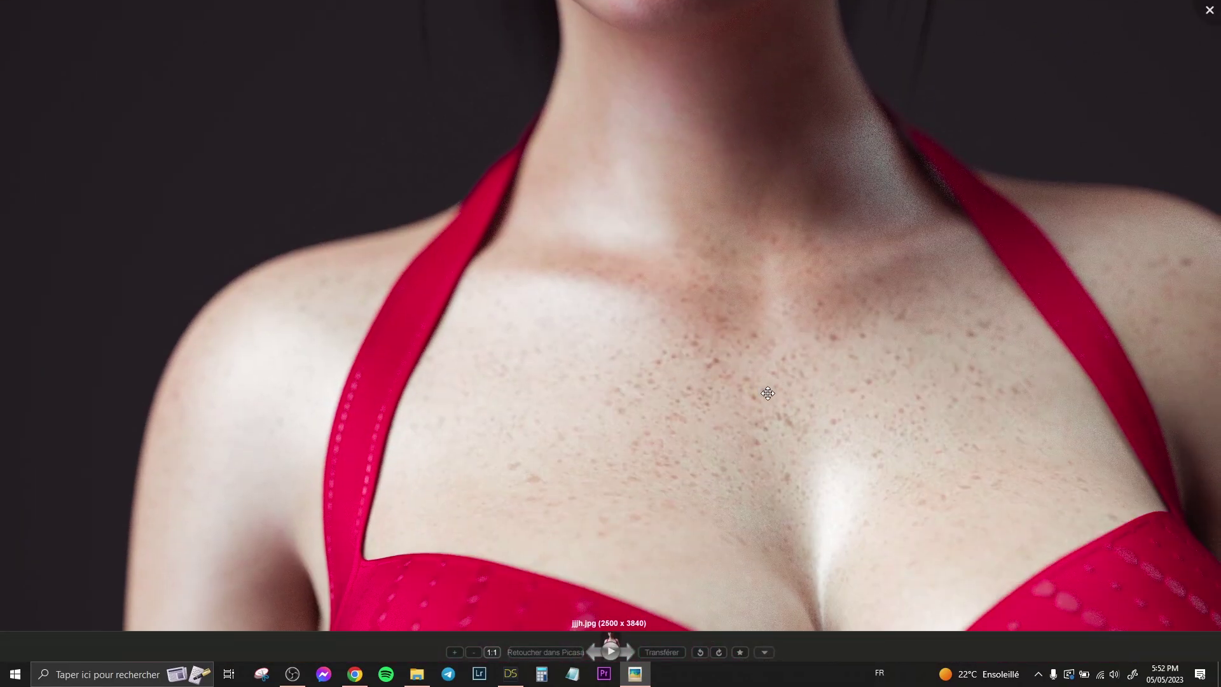
scroll(861, 361, "down", 7)
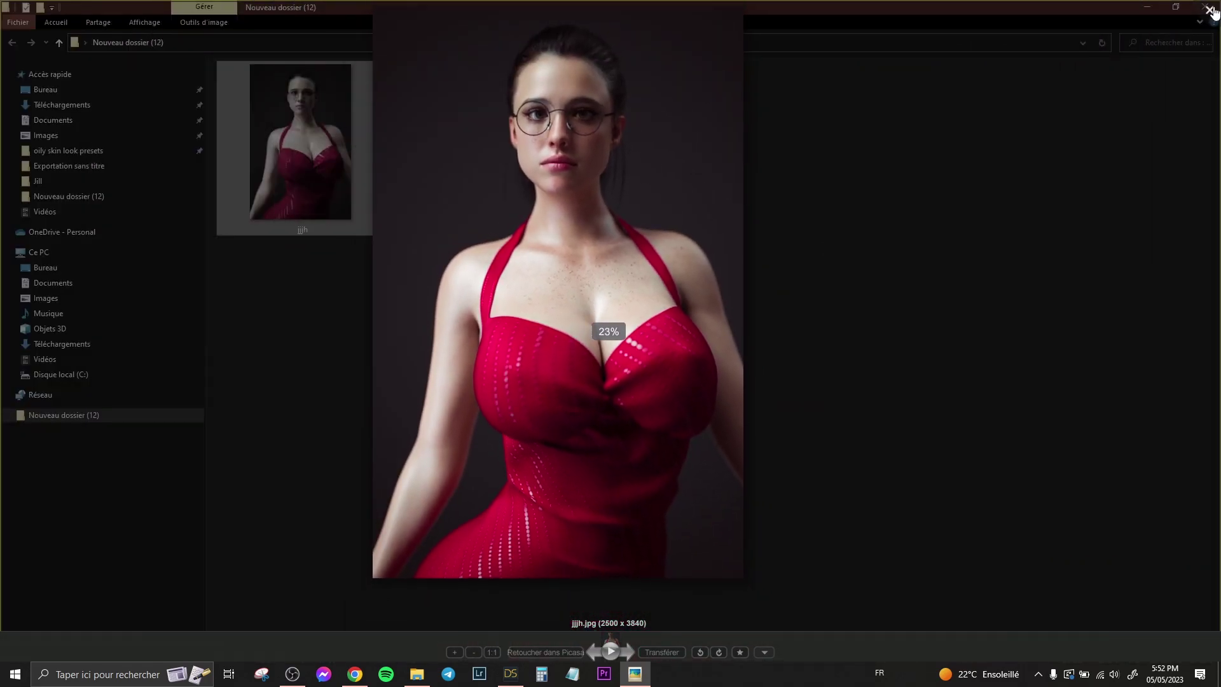
left_click(1209, 10)
left_click(510, 673)
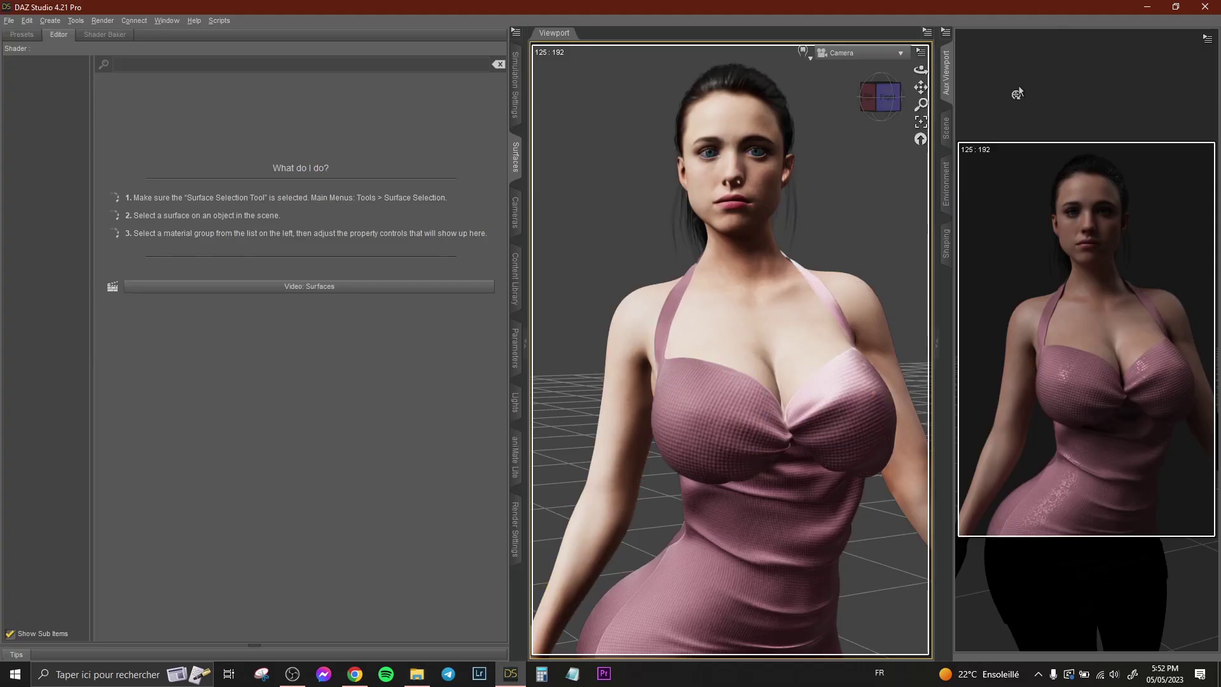
- Select Genesis 8 Female in the scene and launch Skin Builder 8 from the figure's Materials content
left_click(947, 127)
left_click(1022, 96)
left_click(515, 278)
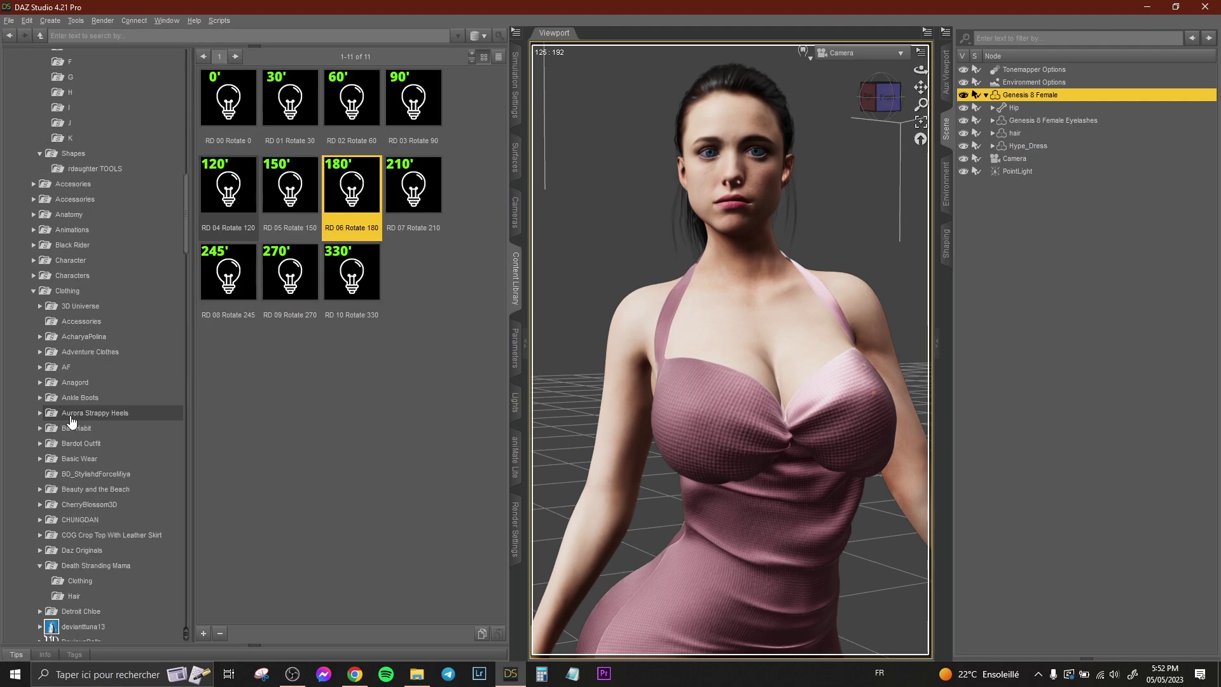
scroll(80, 423, "down", 3)
scroll(79, 423, "down", 10)
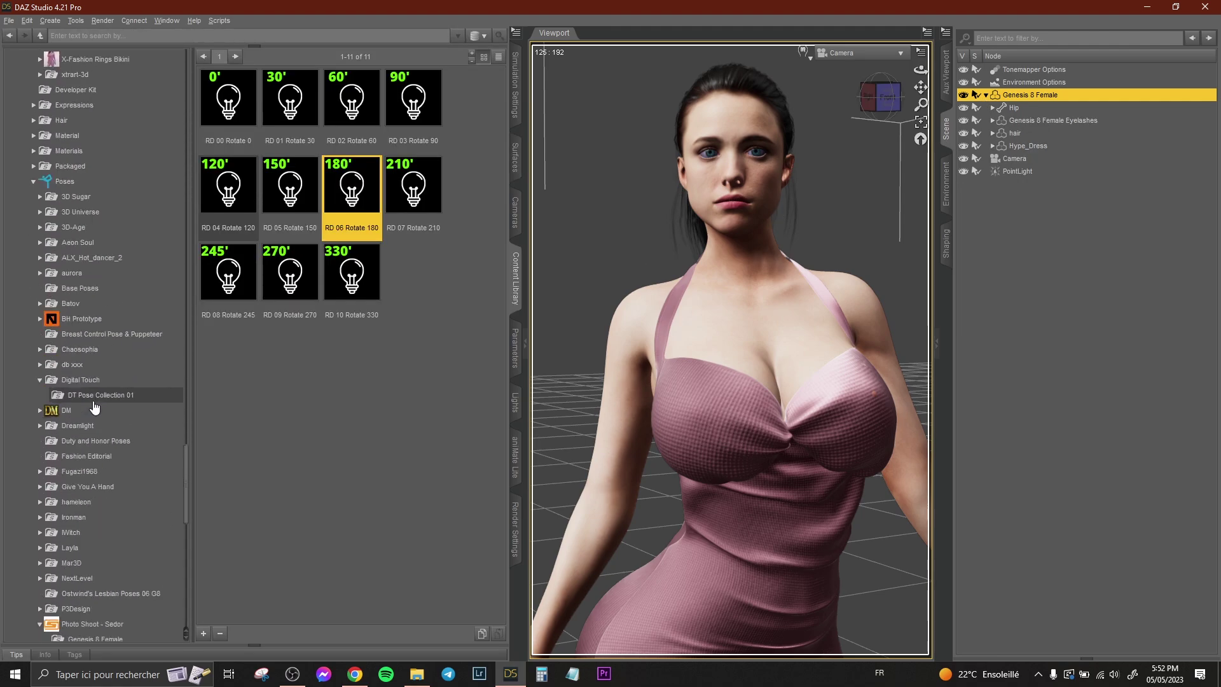
left_click(83, 344)
double_click(285, 115)
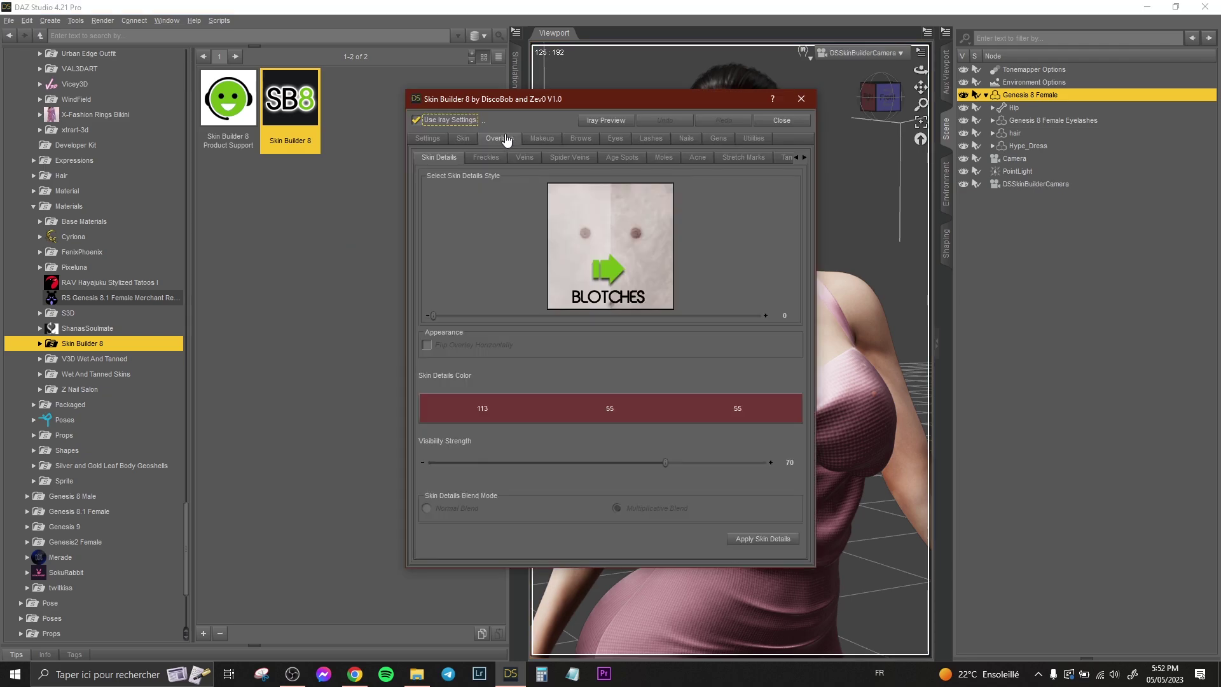
- Apply freckles overlays to both head and body using the LESS styles with a visibility strength of 80
left_click(491, 167)
left_click(432, 176)
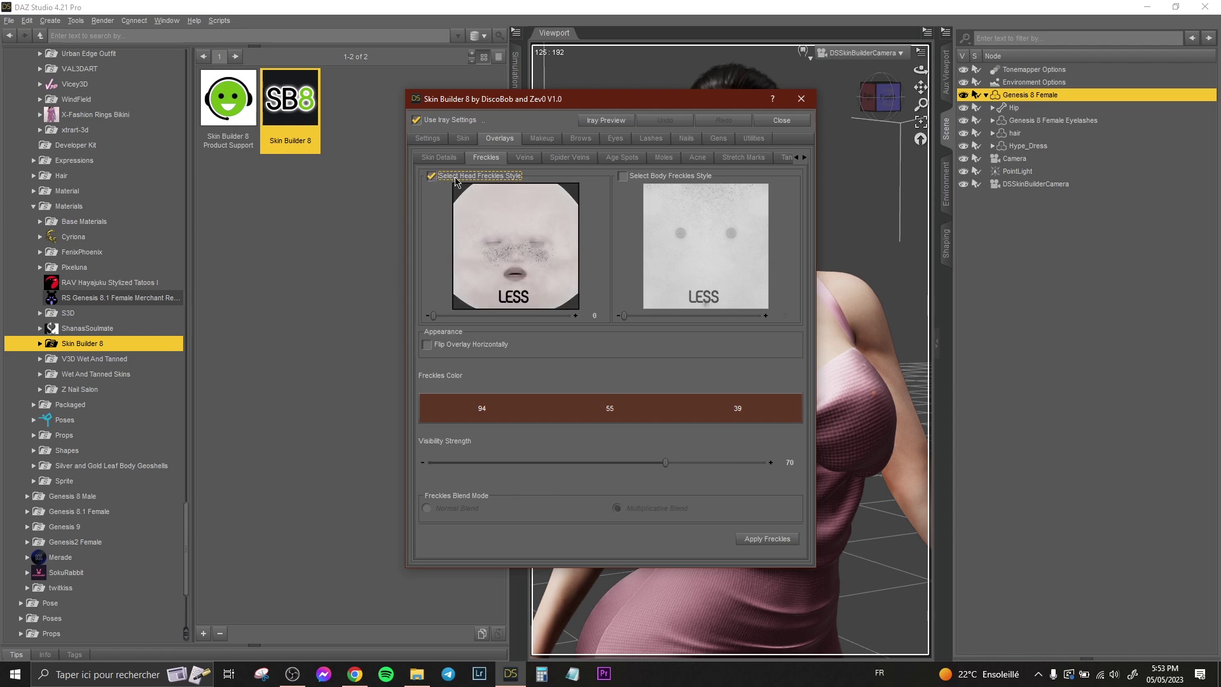
left_click(623, 177)
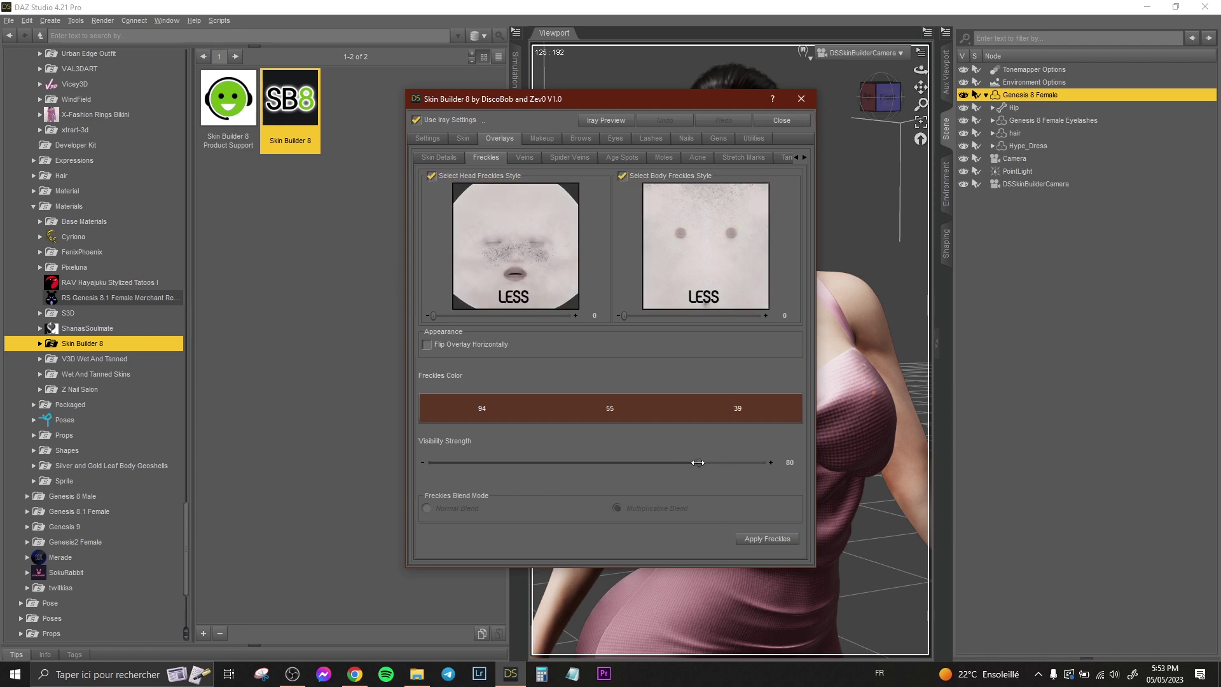
left_click(767, 538)
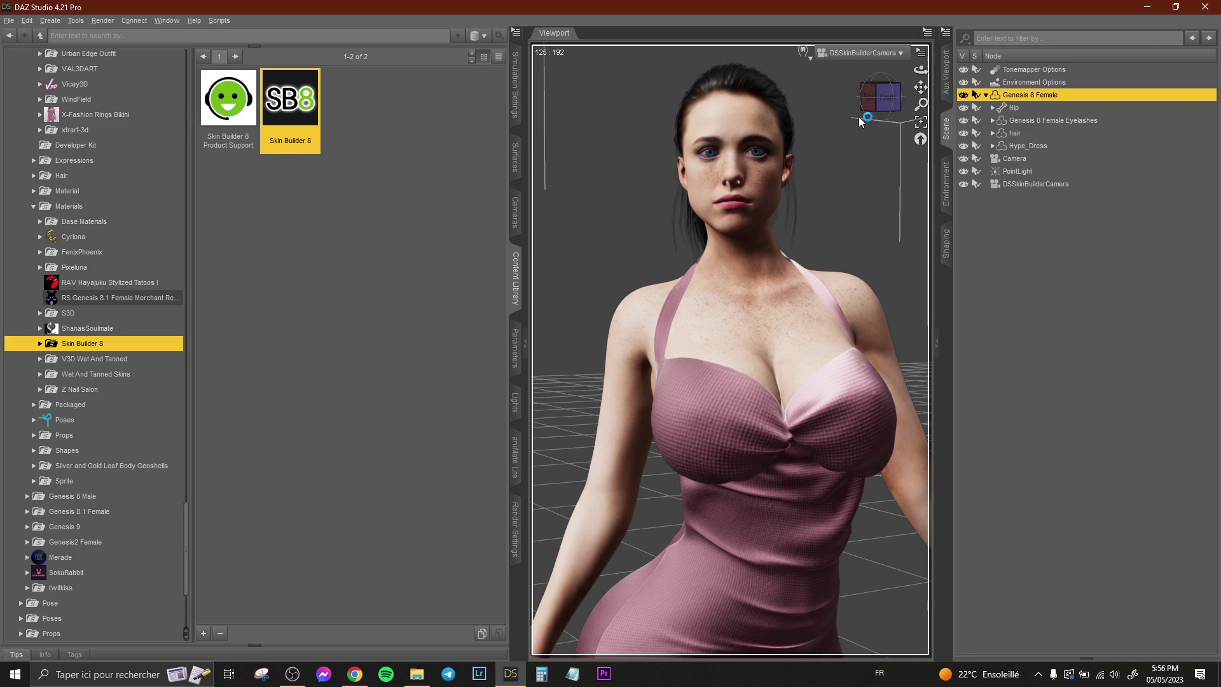
- Inspect the freckles on shoulder, face and chest in Perspective View, and return to the Camera view with the auxiliary render preview
left_click(878, 54)
left_click(855, 60)
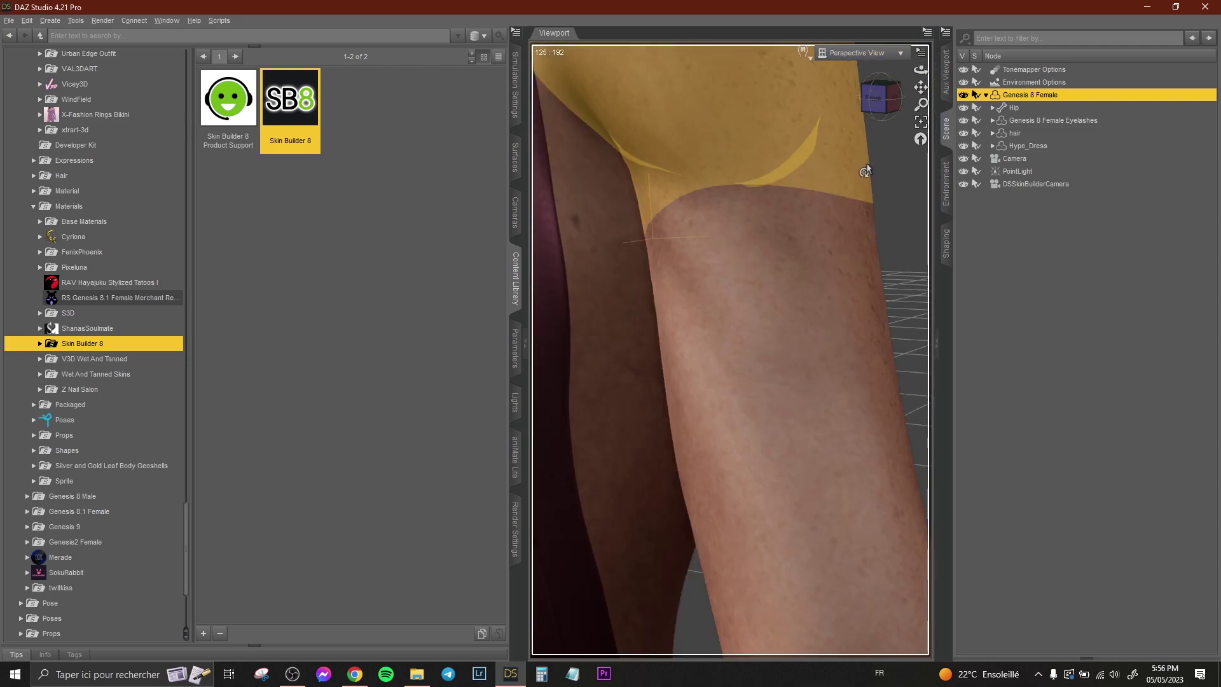
left_click_drag(866, 163, 760, 385)
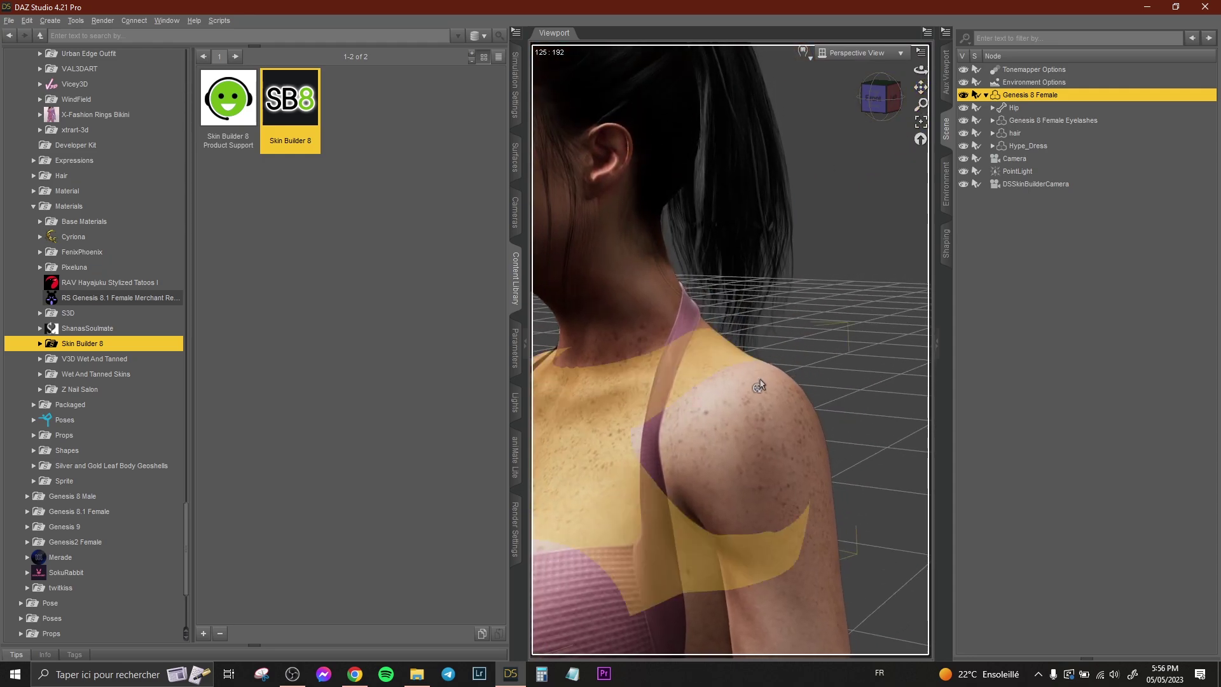
left_click(881, 96)
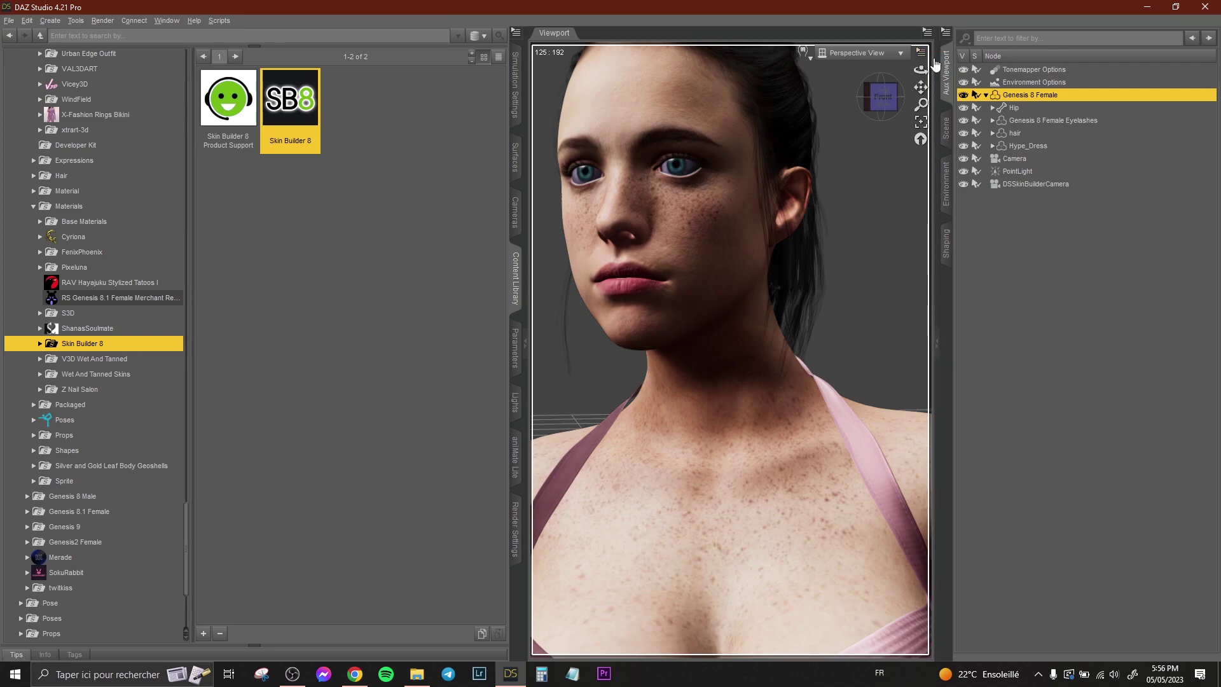
left_click(946, 72)
left_click(872, 53)
left_click(852, 162)
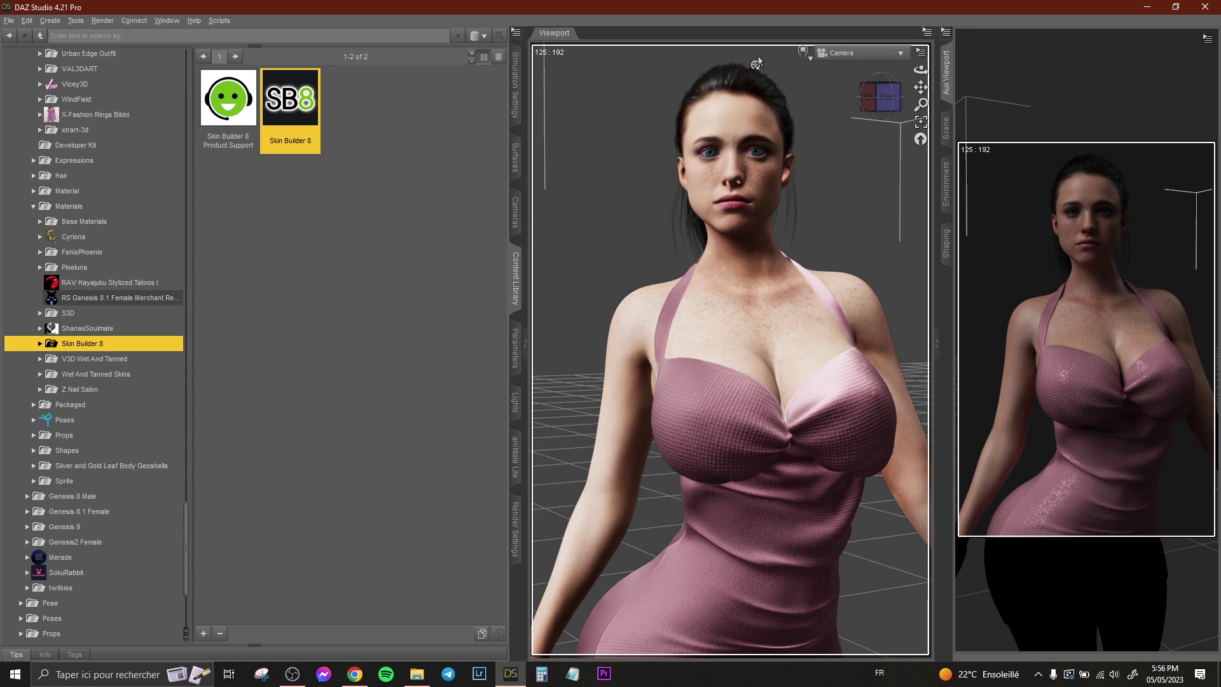
- Switch the main viewport to Perspective View and frame the figure, point light and camera from above
left_click(859, 53)
left_click(845, 60)
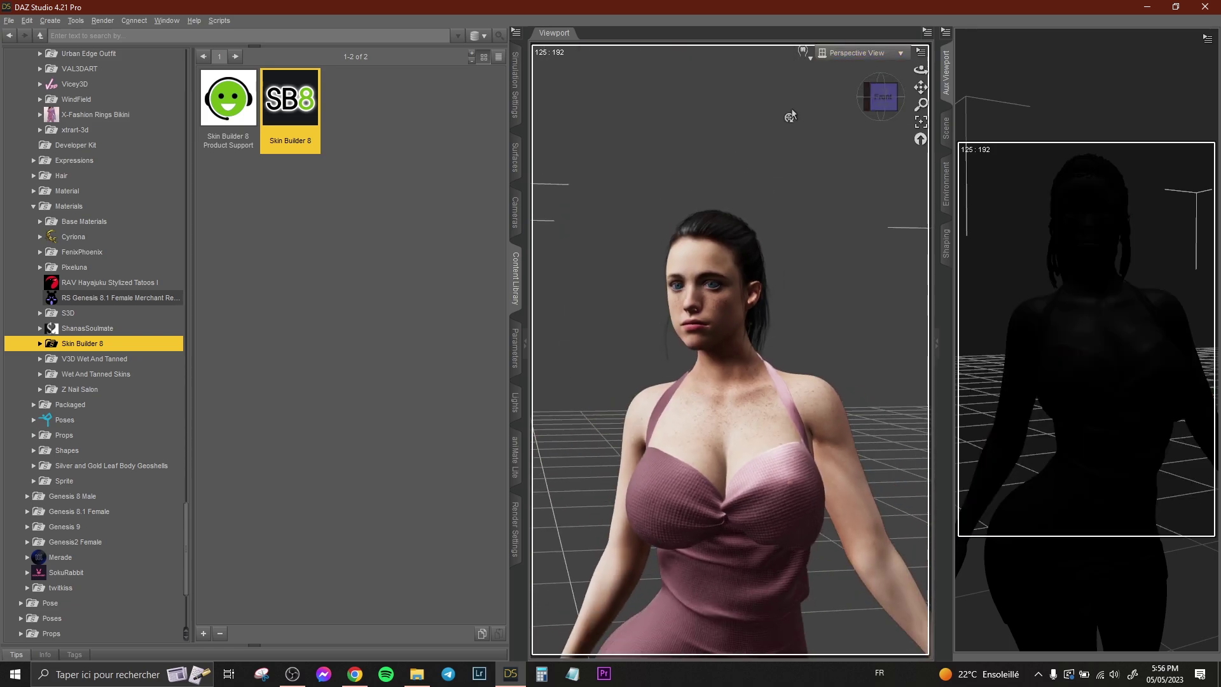
scroll(788, 116, "down", 10)
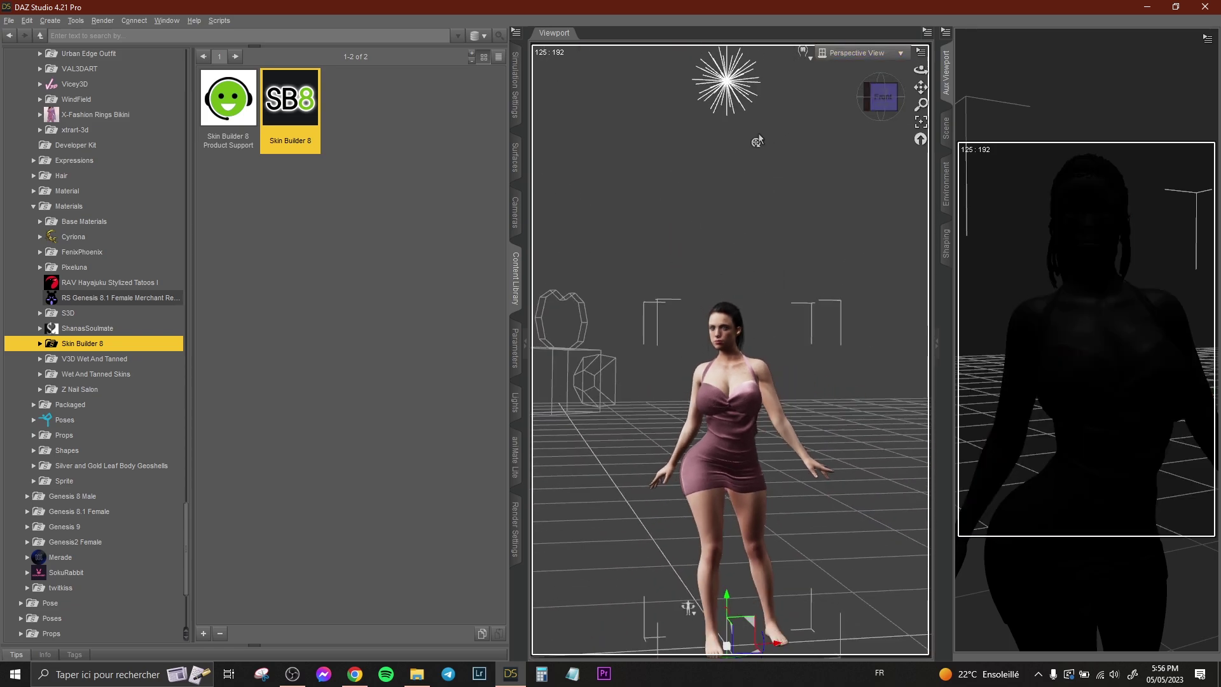
scroll(753, 145, "down", 5)
left_click_drag(916, 69, 836, 220)
left_click_drag(930, 95, 694, 131)
left_click(695, 131)
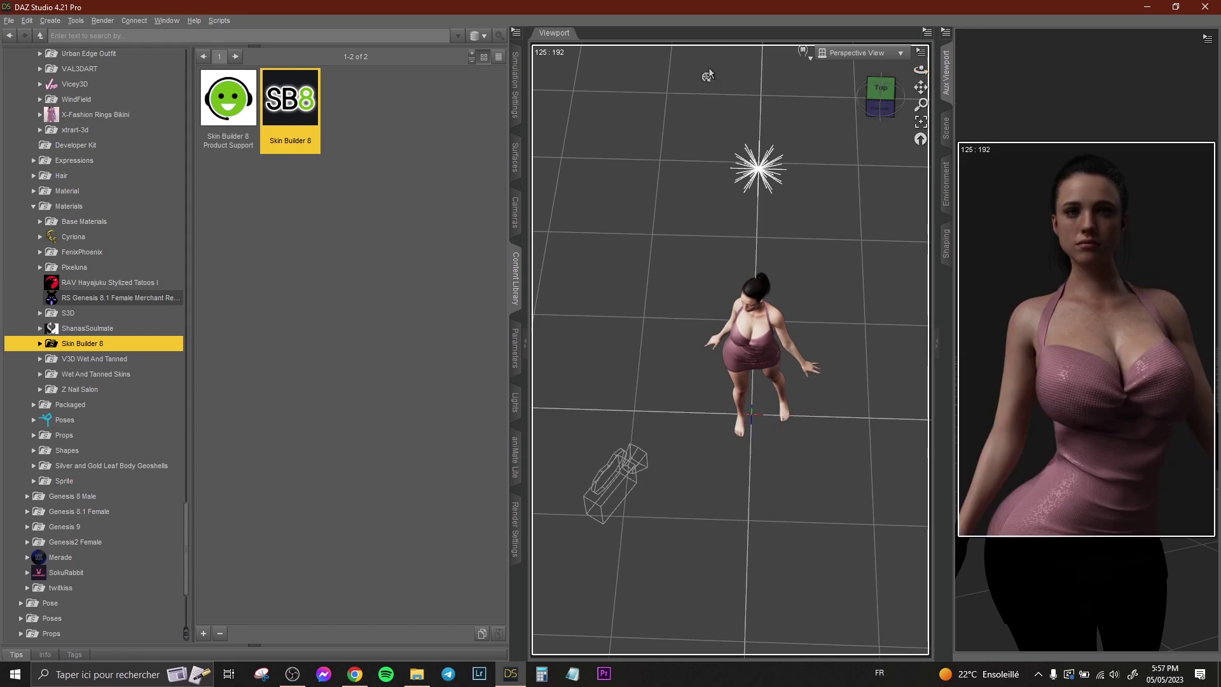
- Load the 01-Emissive Cylinder prop from the Fabiana AfterGlow Props And Lights content in the main Props folder
scroll(96, 366, "down", 4)
left_click(89, 254)
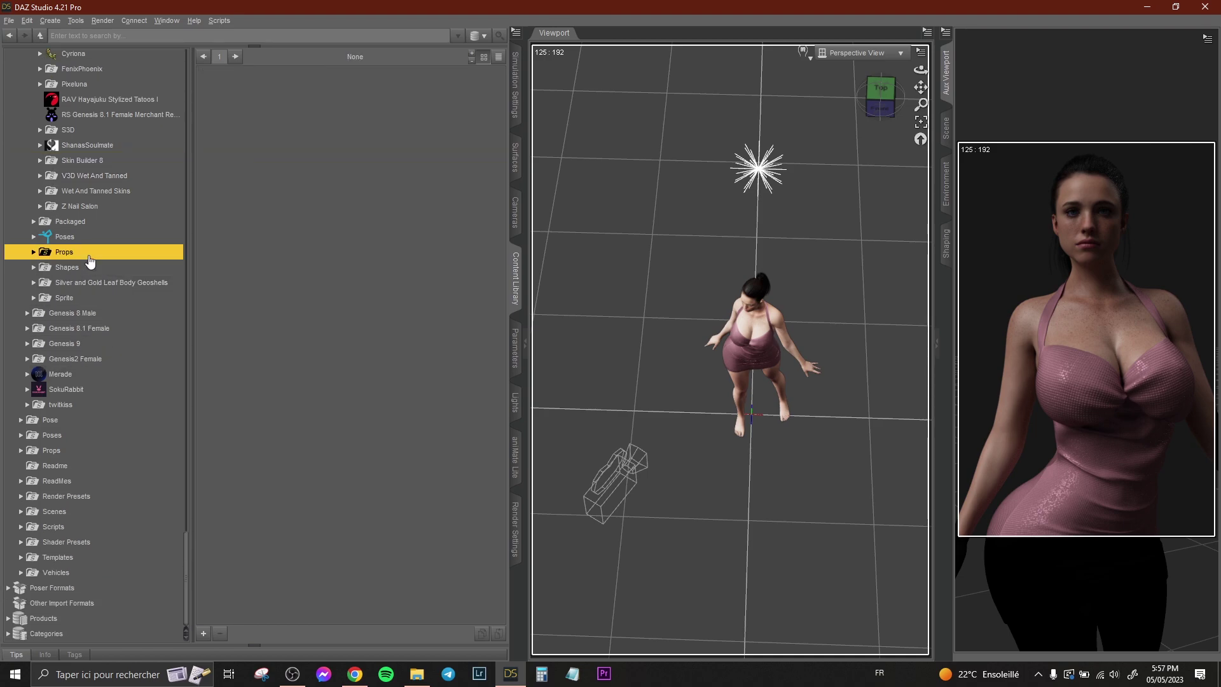
double_click(75, 449)
scroll(102, 381, "down", 6)
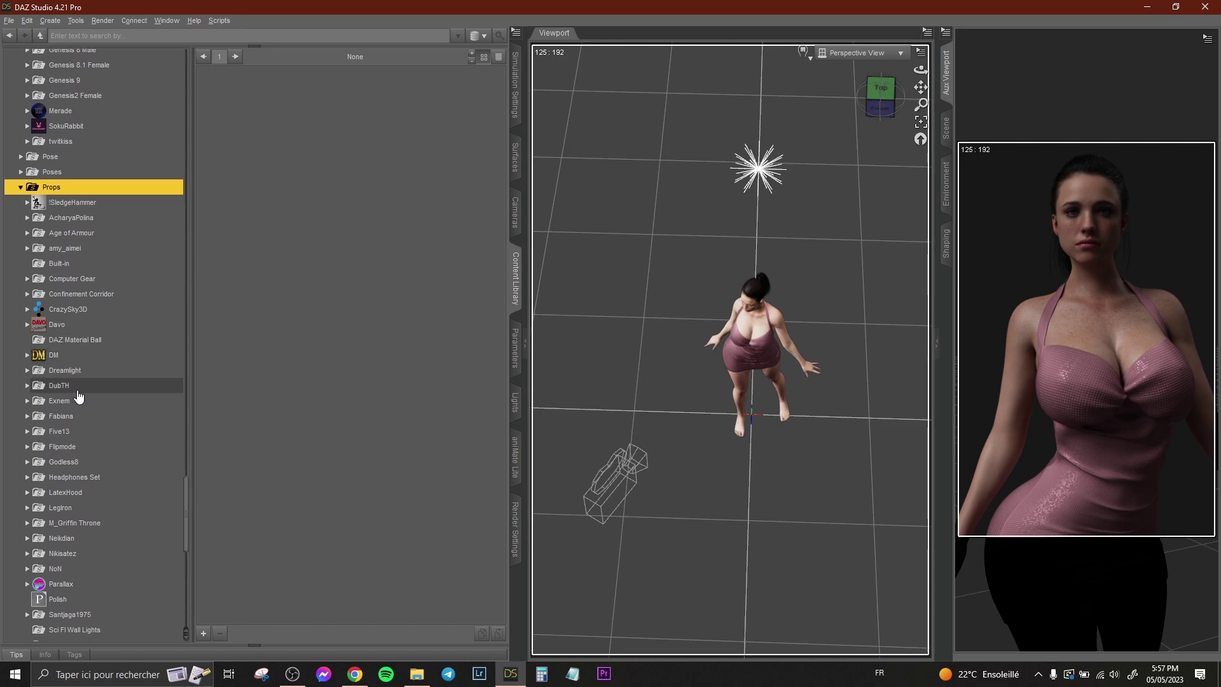
double_click(63, 416)
double_click(71, 430)
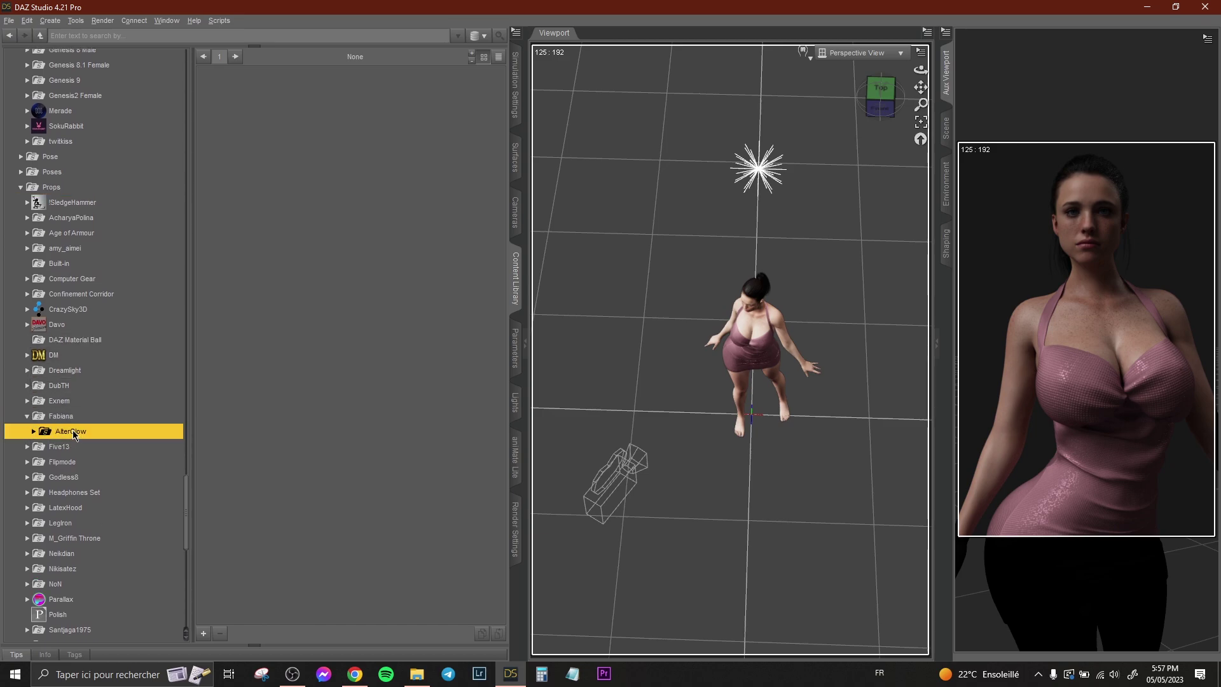
left_click(74, 447)
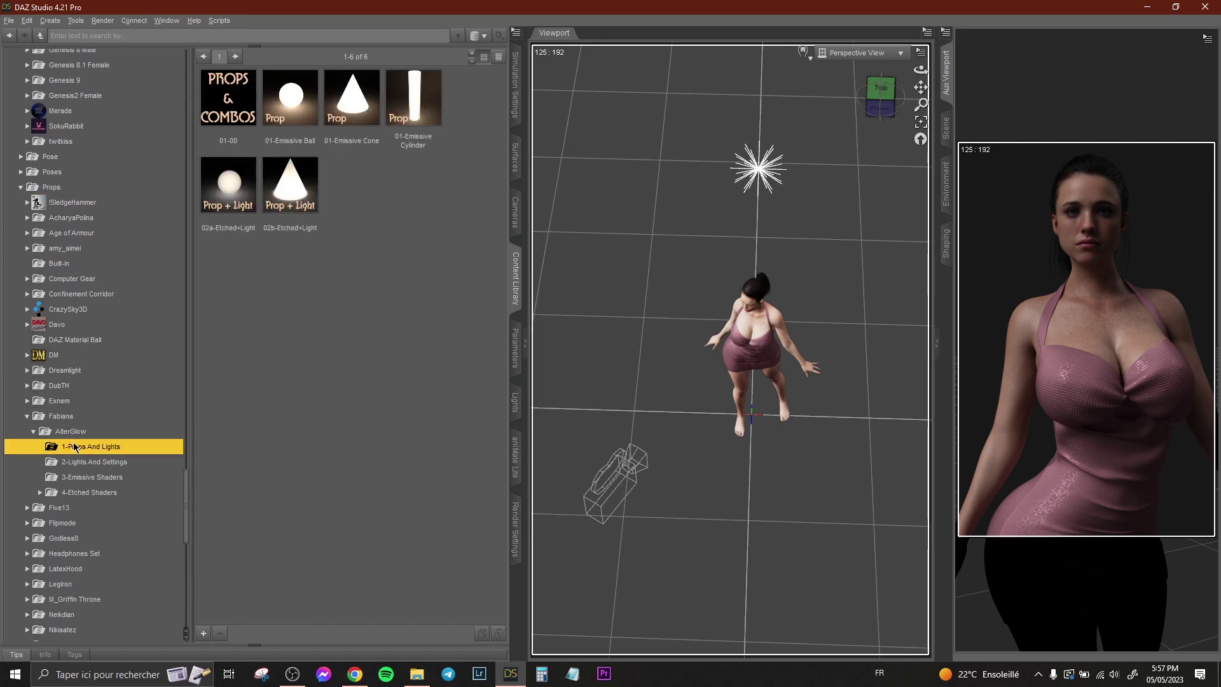
double_click(411, 90)
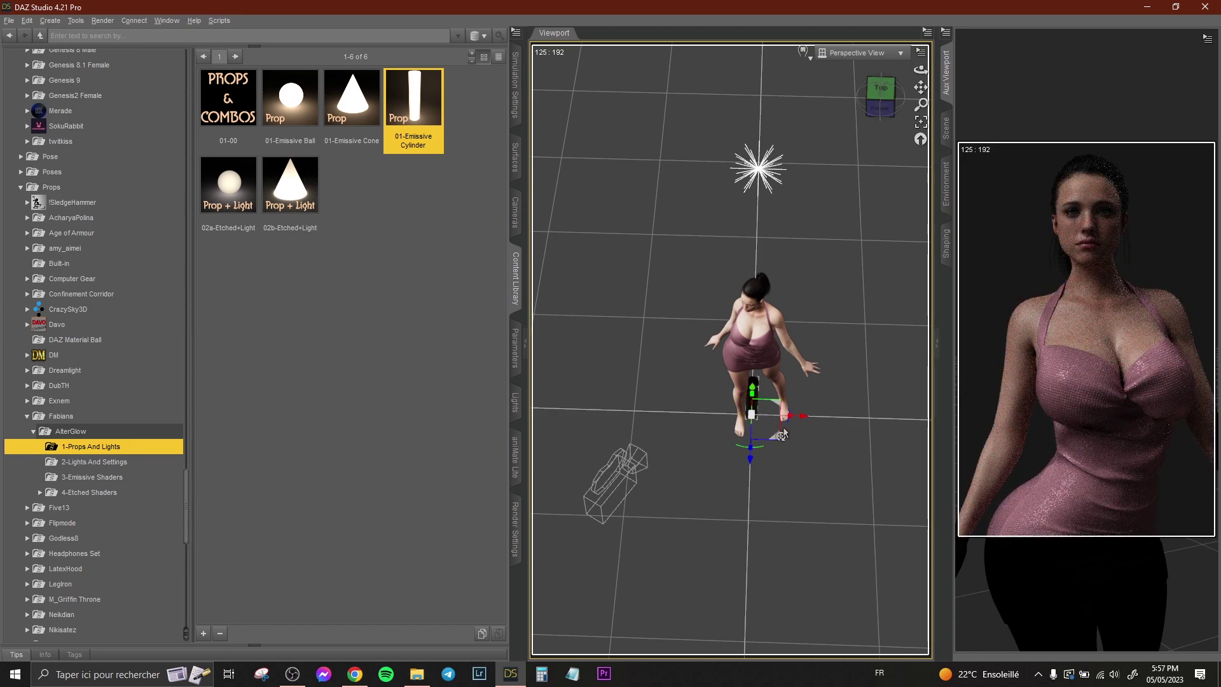
- Place the emissive cylinder beside the figure near the camera, stretch it vertically well above her height, and shift it farther outward
left_click_drag(782, 434, 669, 397)
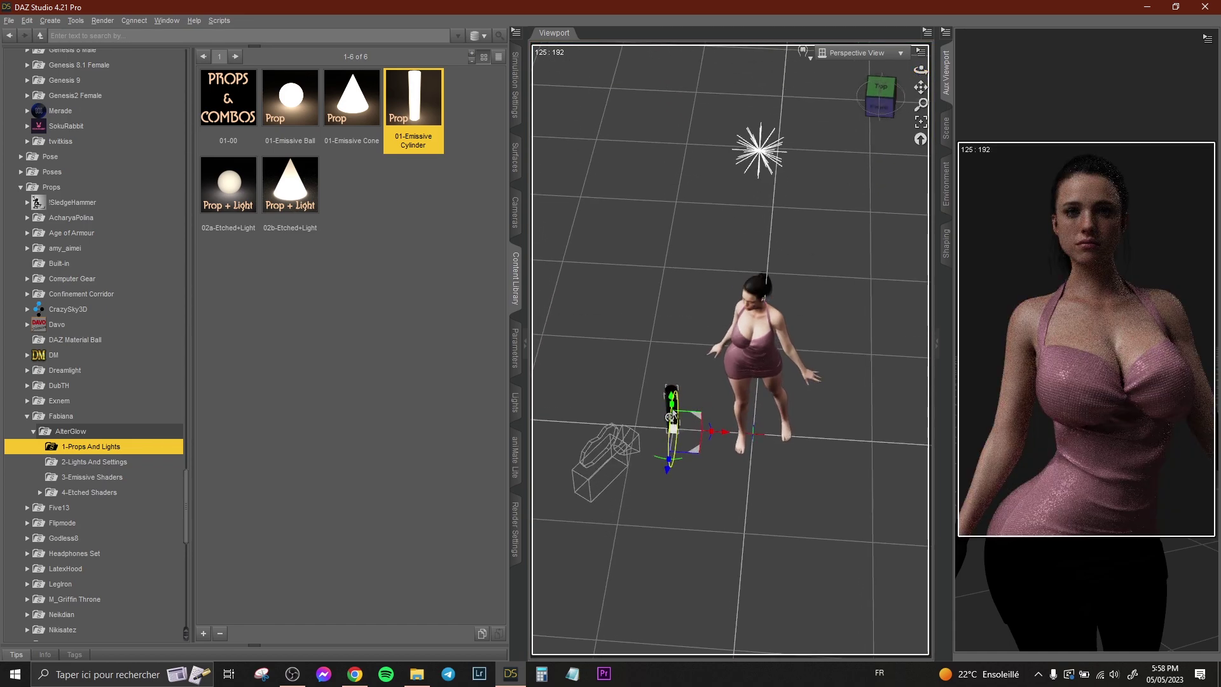
scroll(665, 423, "up", 2)
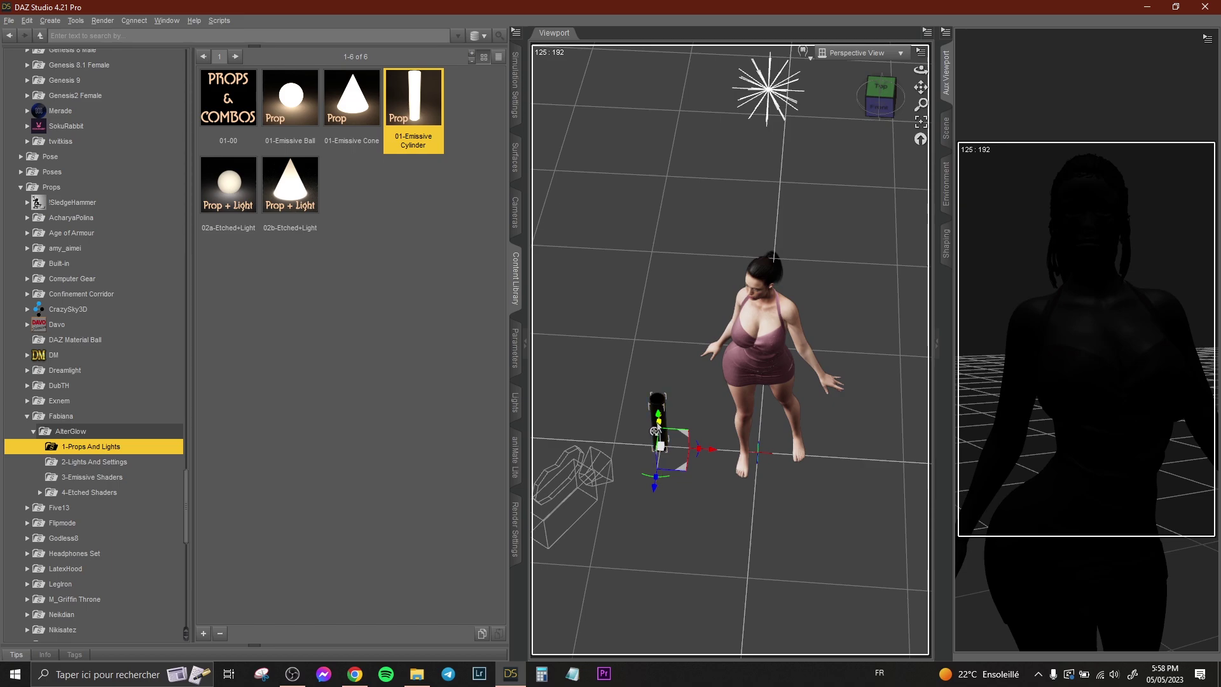
left_click_drag(655, 431, 651, 219)
scroll(705, 327, "down", 2)
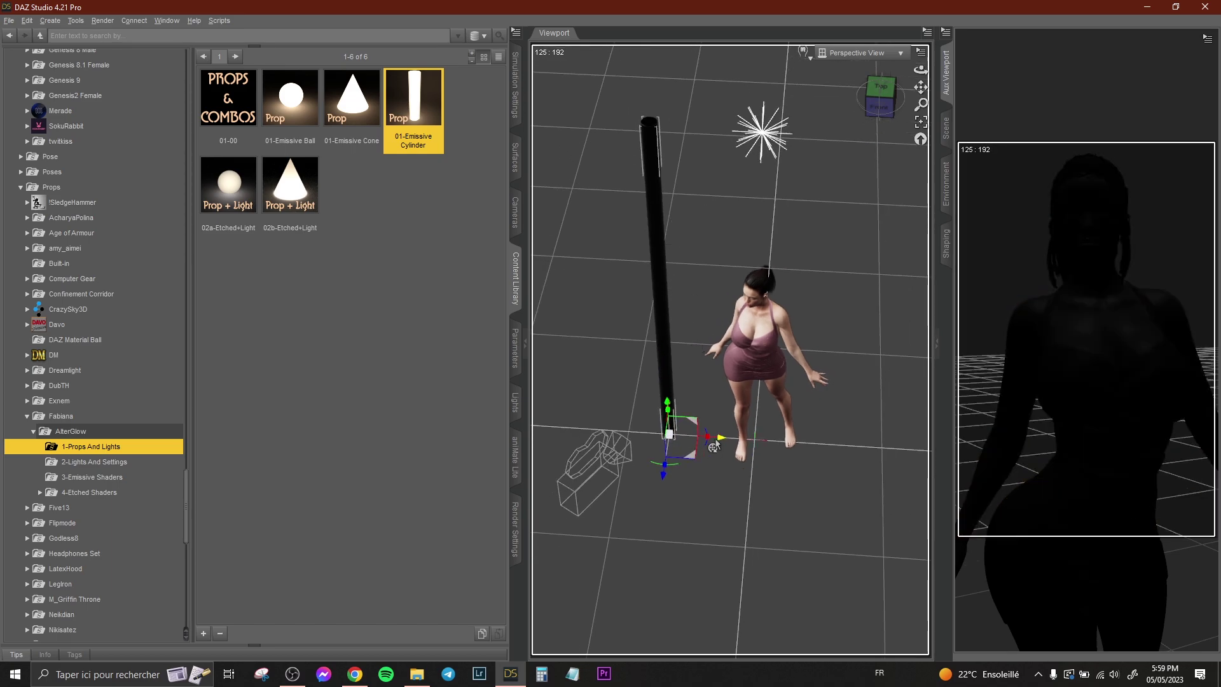
left_click_drag(714, 446, 649, 439)
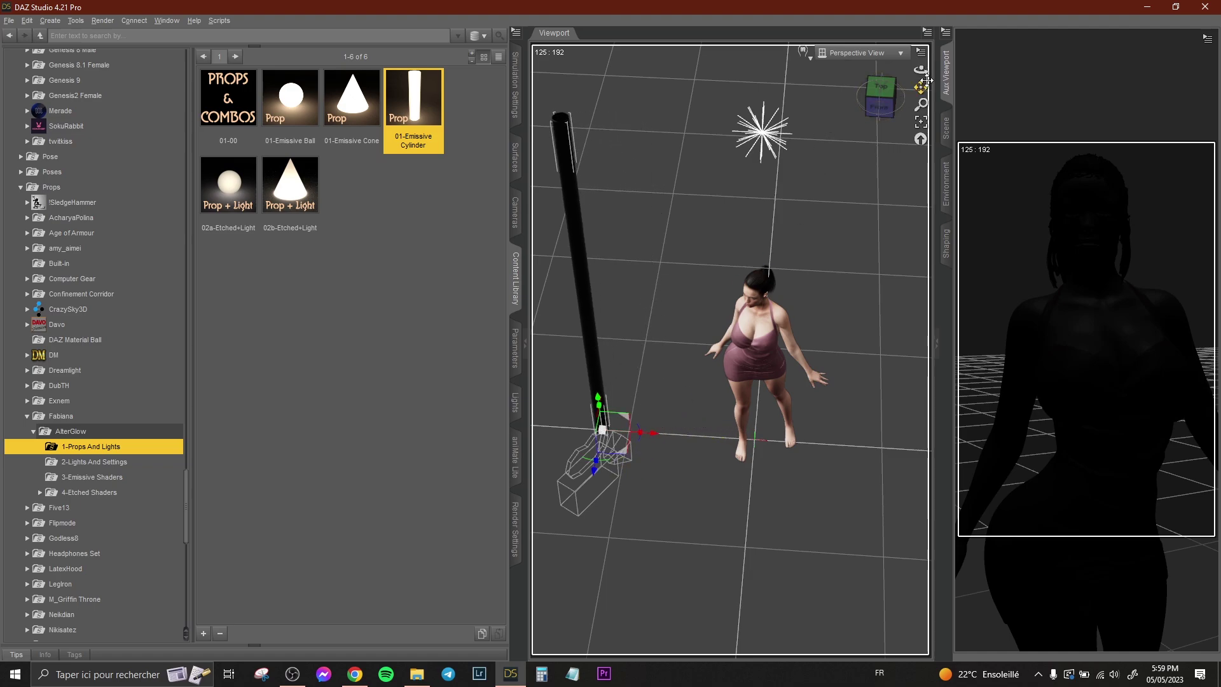
left_click_drag(920, 71, 734, 26)
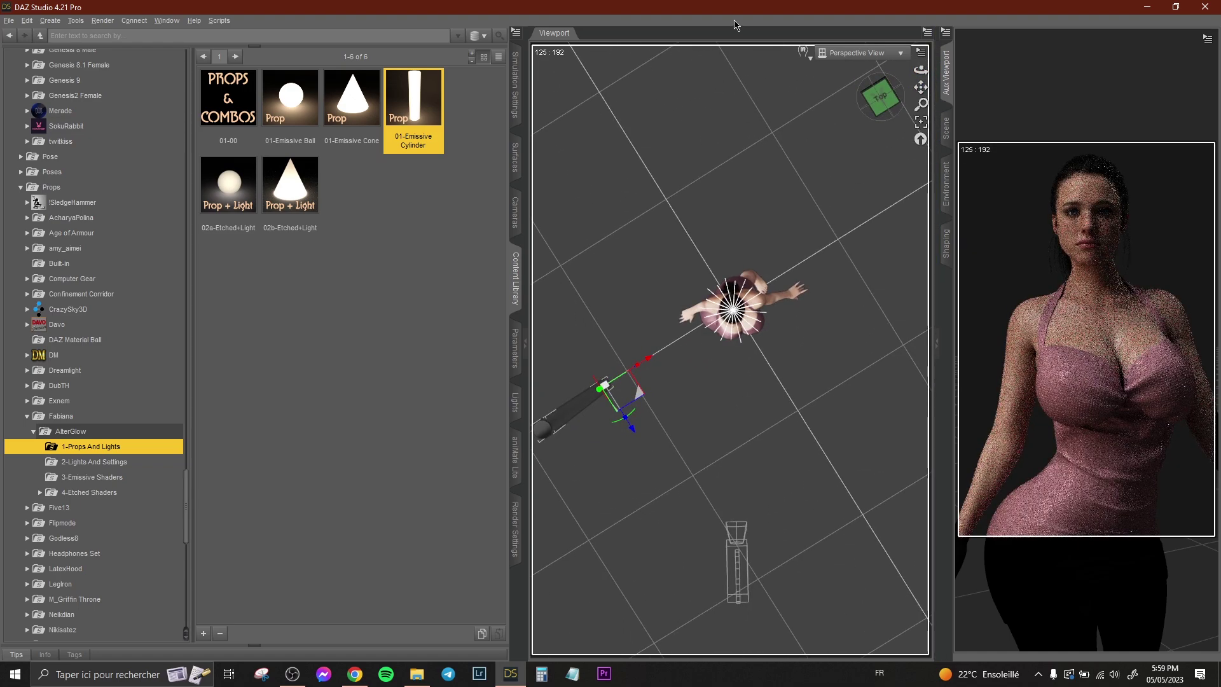
- Set the emission temperature of the glowing cylinder's default surface to about 7247 K
left_click(515, 155)
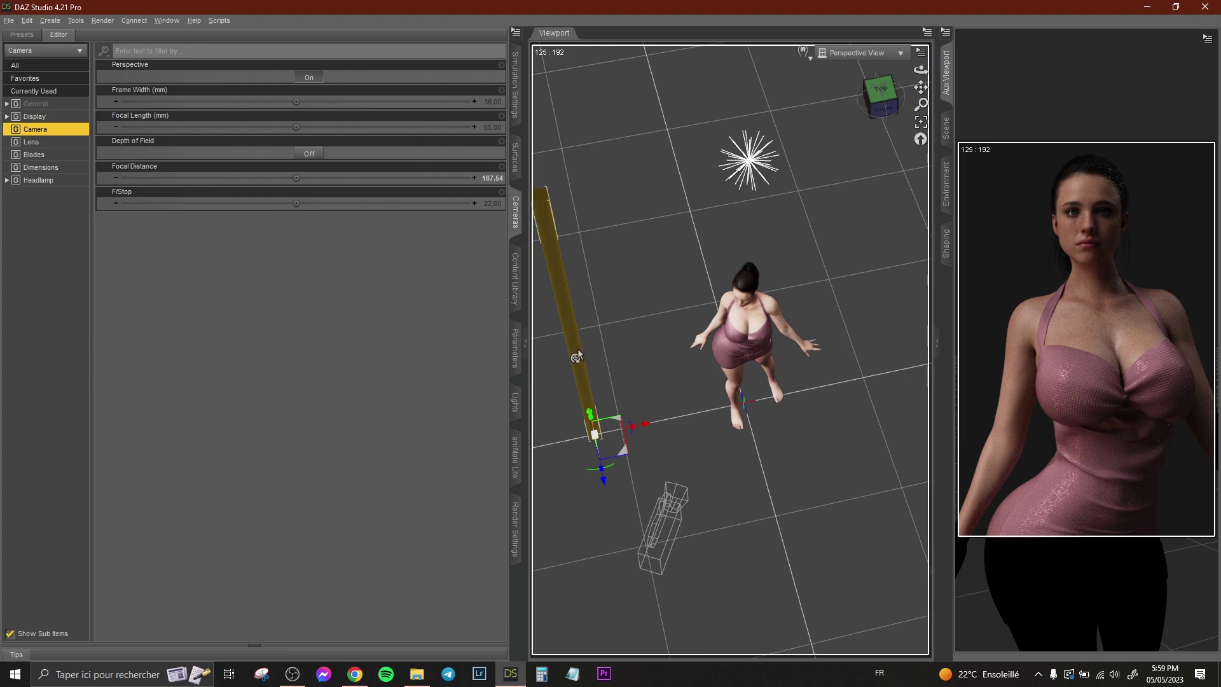
left_click(57, 101)
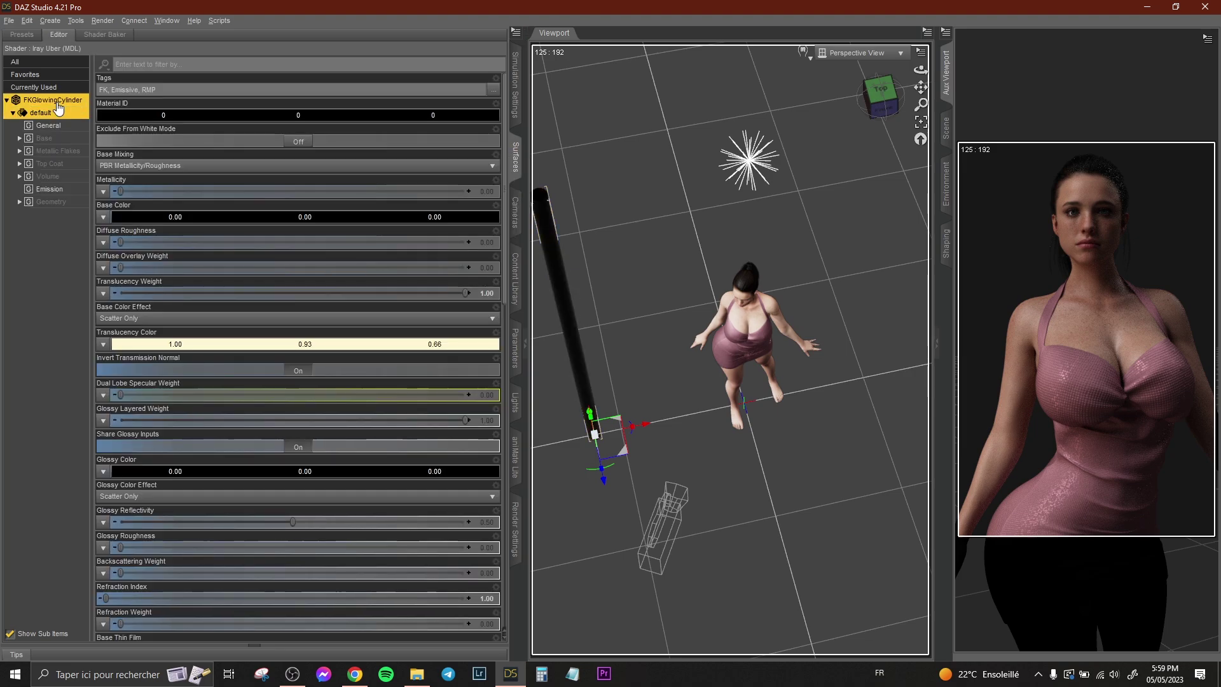
left_click(48, 189)
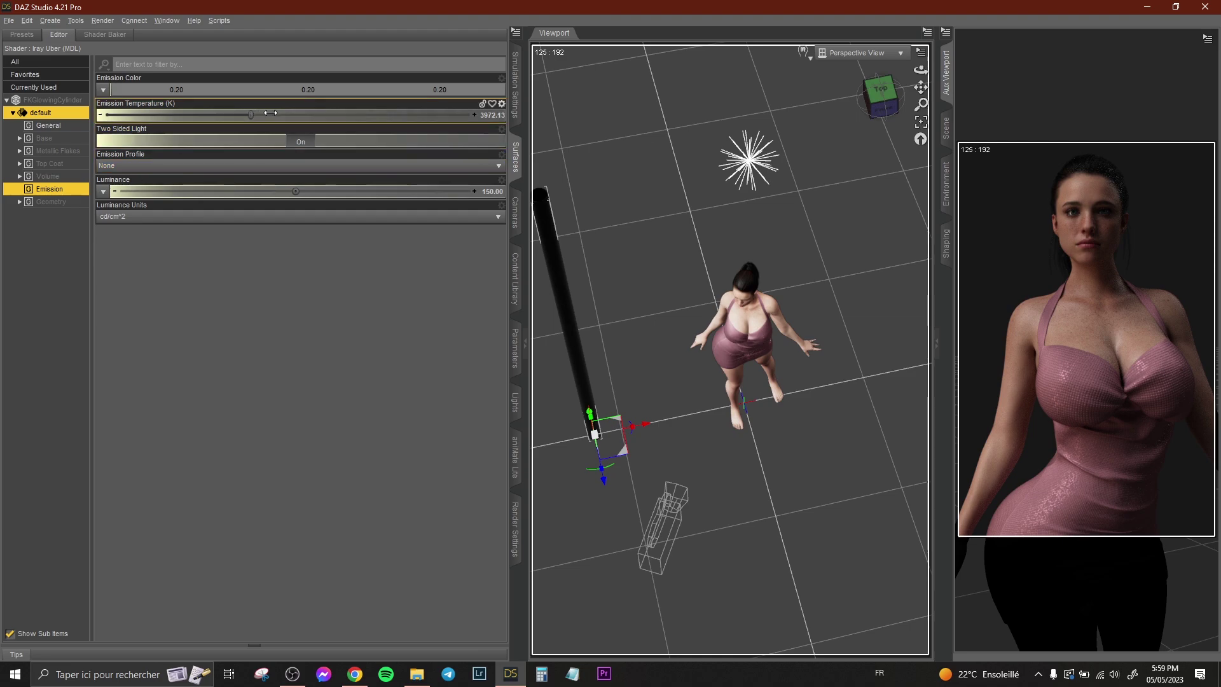
left_click_drag(270, 113, 370, 112)
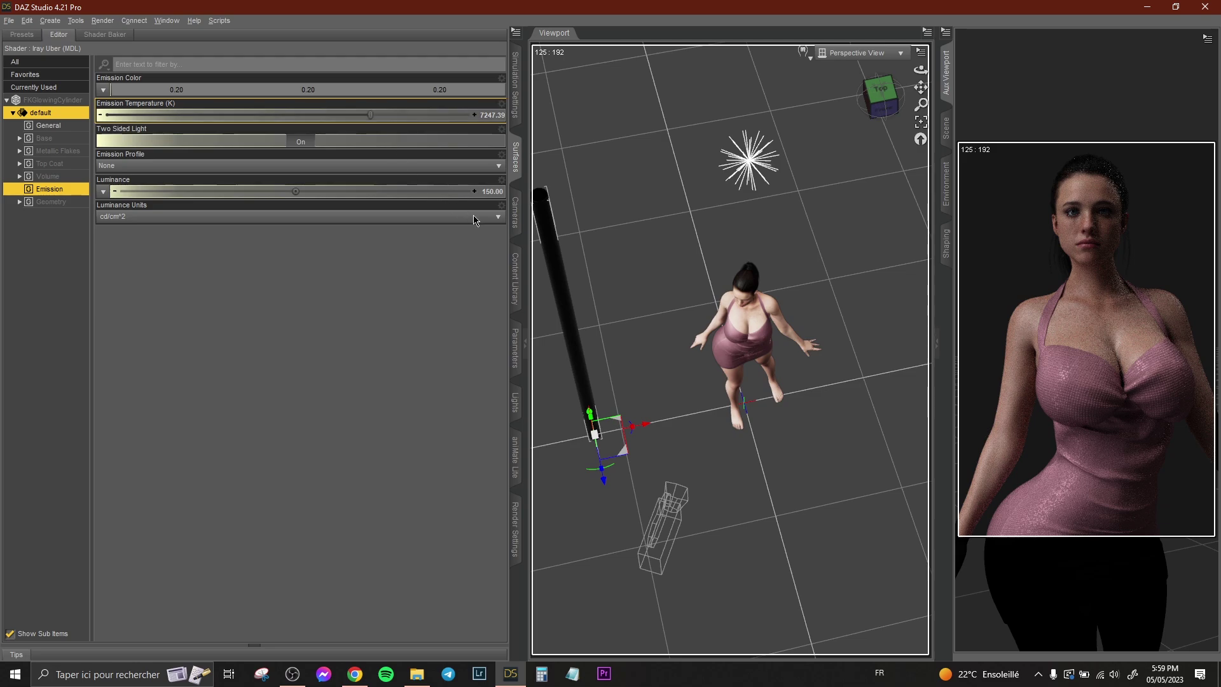
- Reposition the emissive cylinder on the ground plane, to the figure's side and clear of the camera
left_click_drag(677, 213, 663, 275, "alt")
left_click_drag(928, 84, 903, 121)
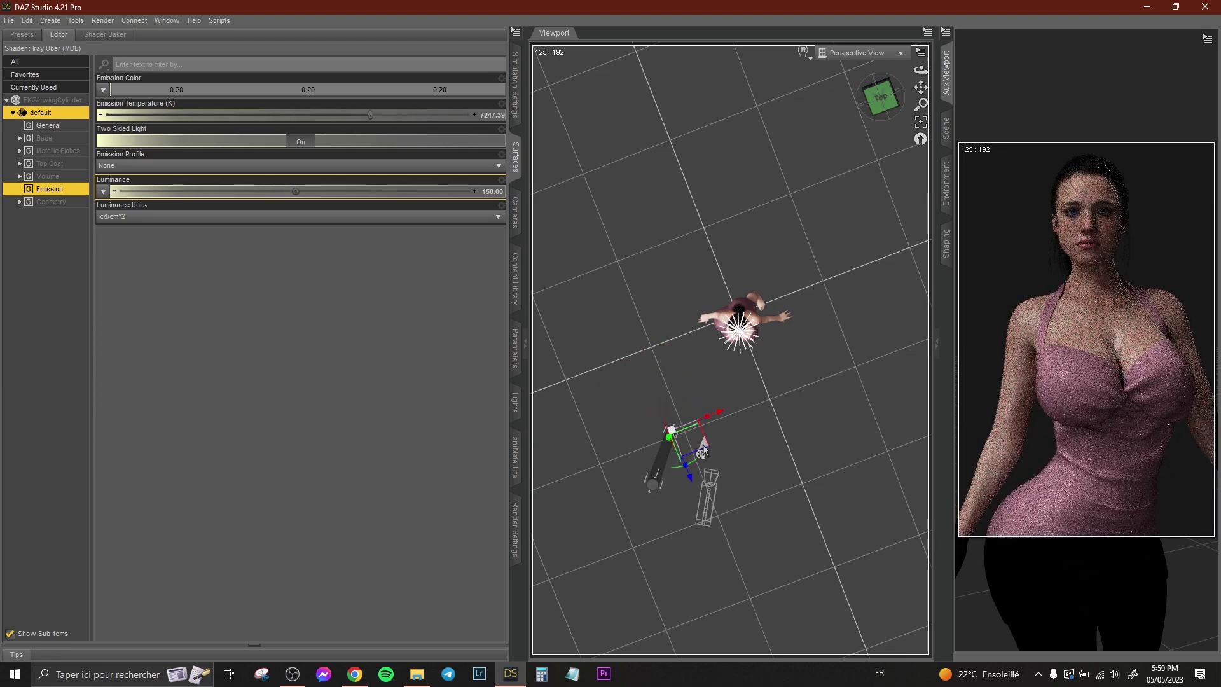
left_click_drag(702, 453, 623, 435)
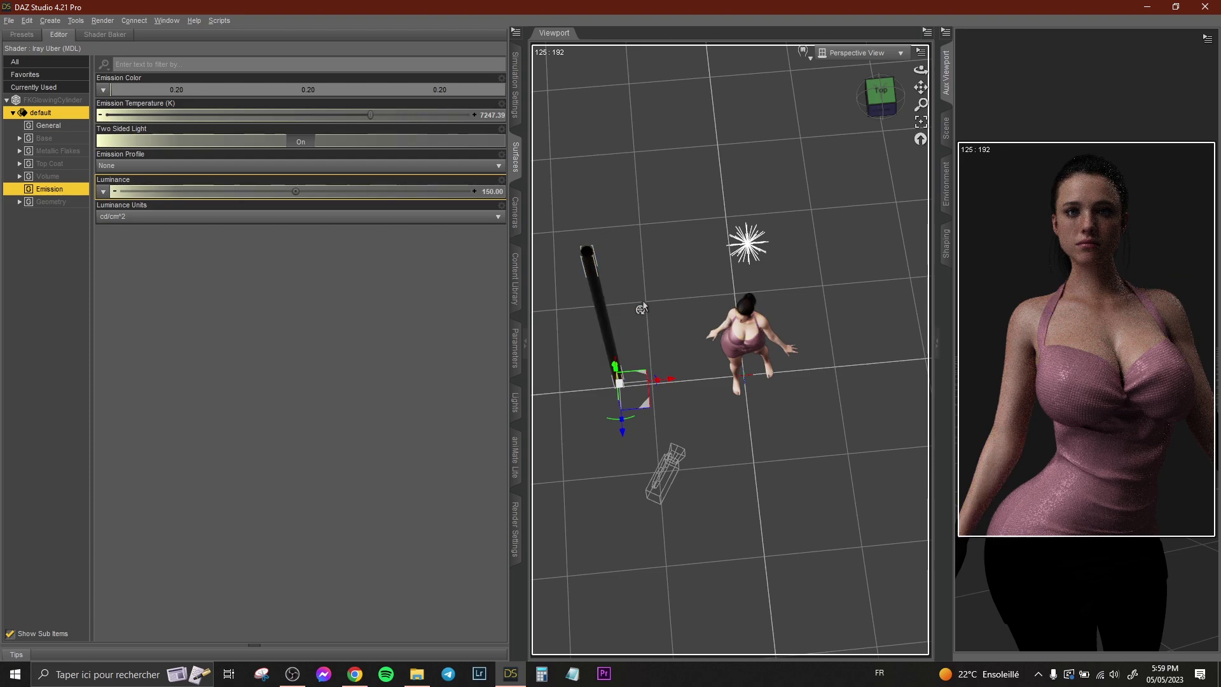
left_click_drag(643, 413, 646, 412)
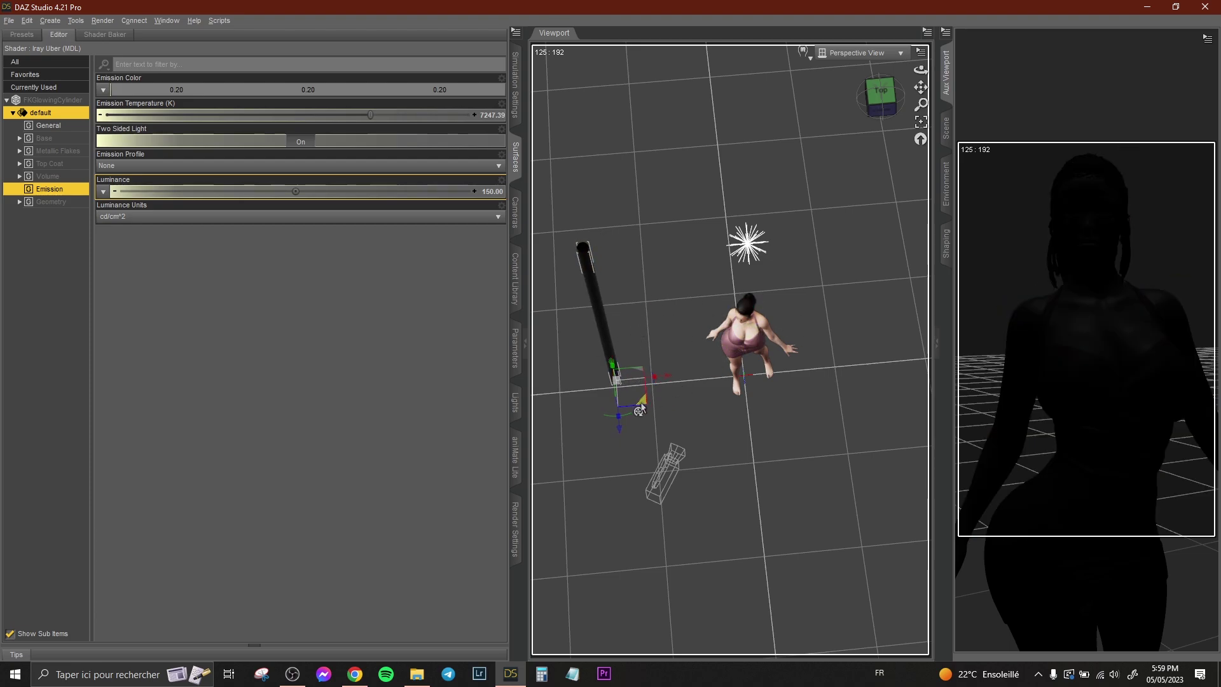
- Select the Genesis 8 Female figure and look through the scene's Camera with the auxiliary render preview shown
left_click(744, 327)
left_click(946, 127)
left_click(517, 264)
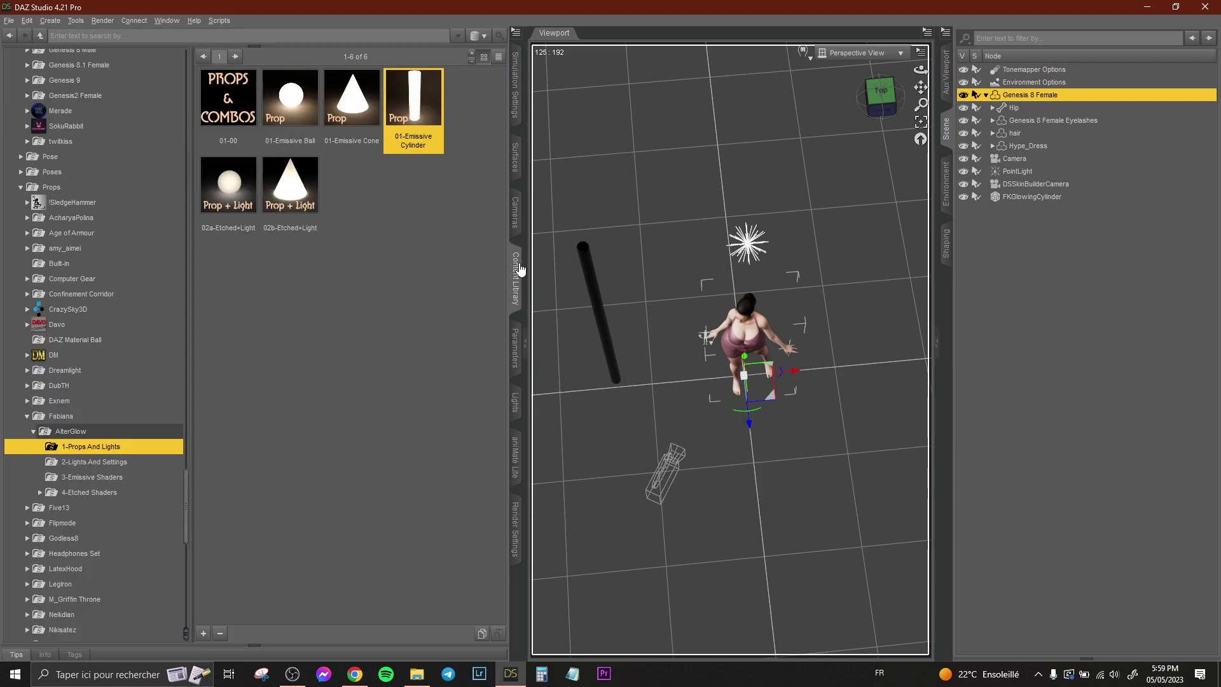
left_click(833, 53)
left_click(814, 164)
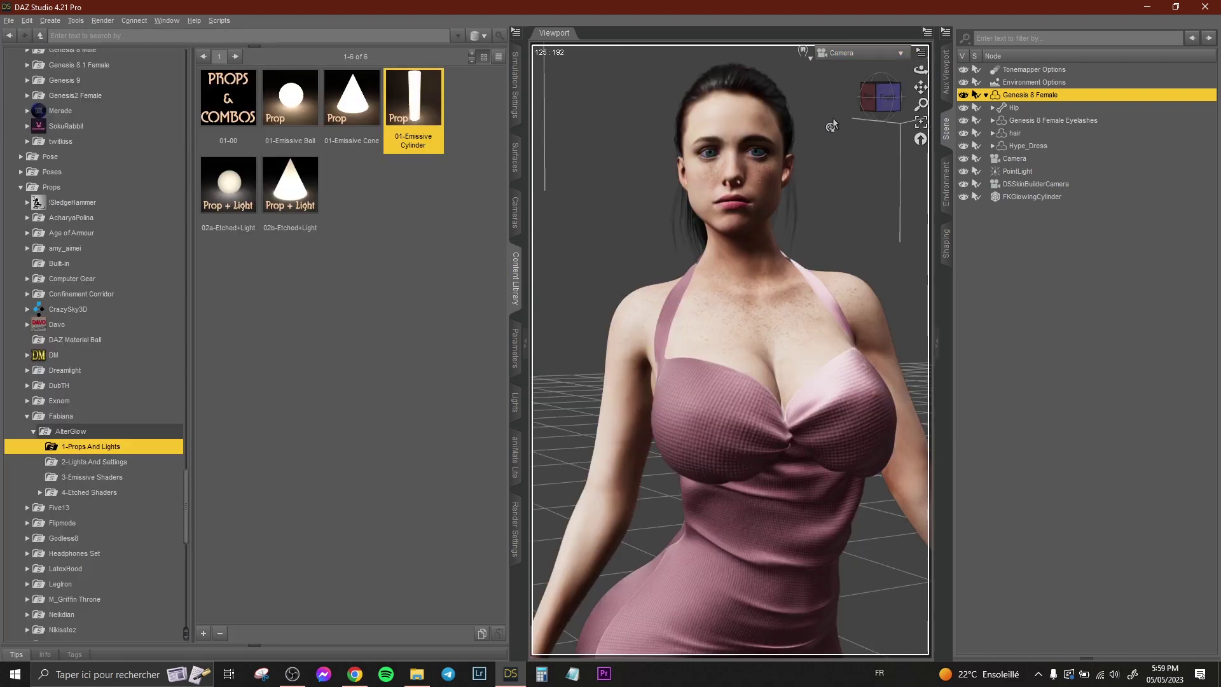
left_click(946, 74)
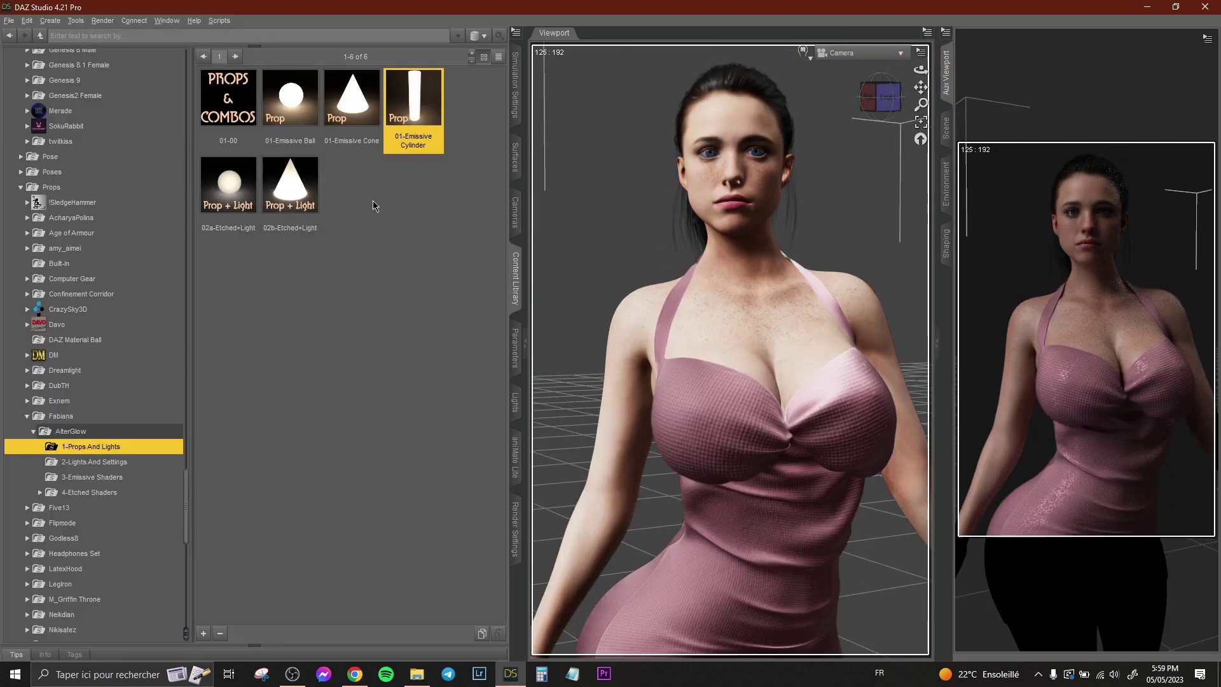
- Open the Oily skin Look folder under People, Genesis 8 Female, A in the content library
scroll(128, 287, "down", 10)
scroll(129, 288, "up", 15)
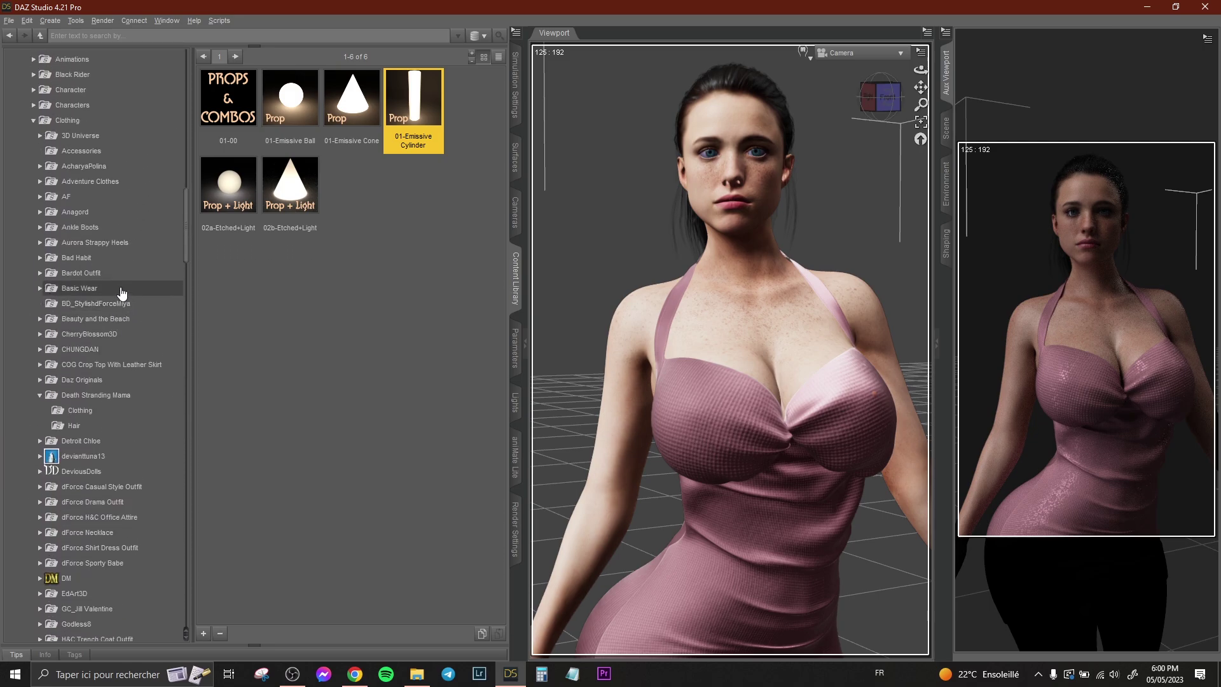
scroll(129, 290, "up", 11)
scroll(148, 292, "up", 4)
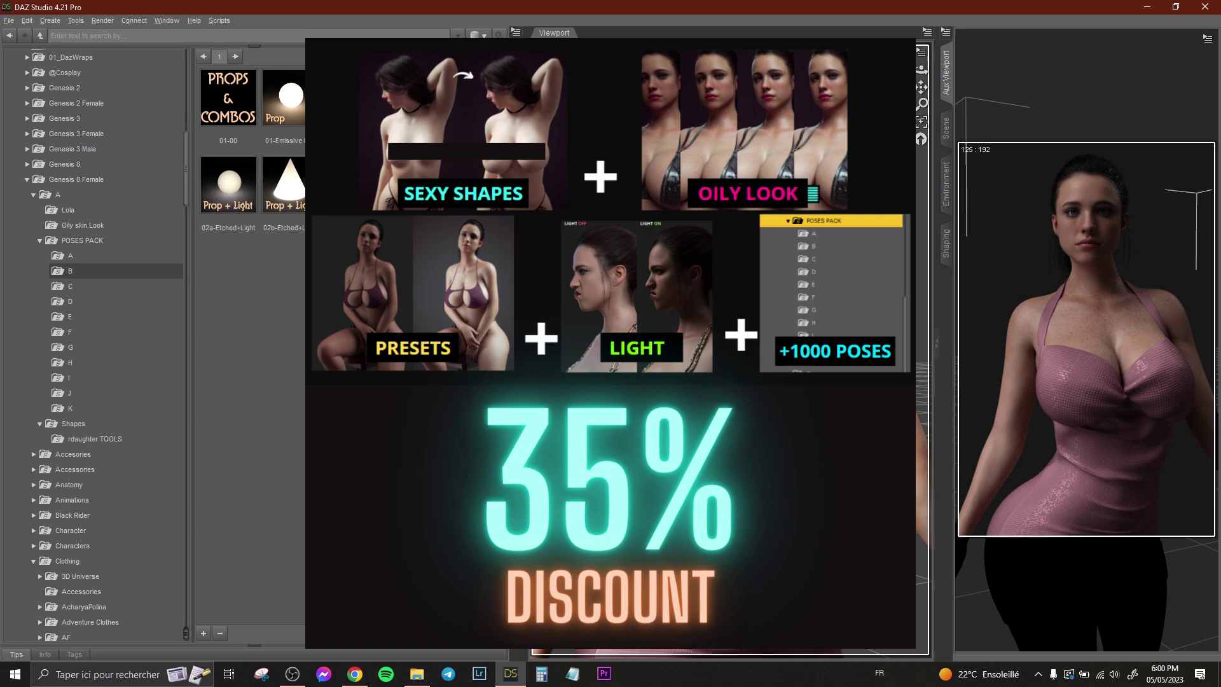
double_click(125, 402)
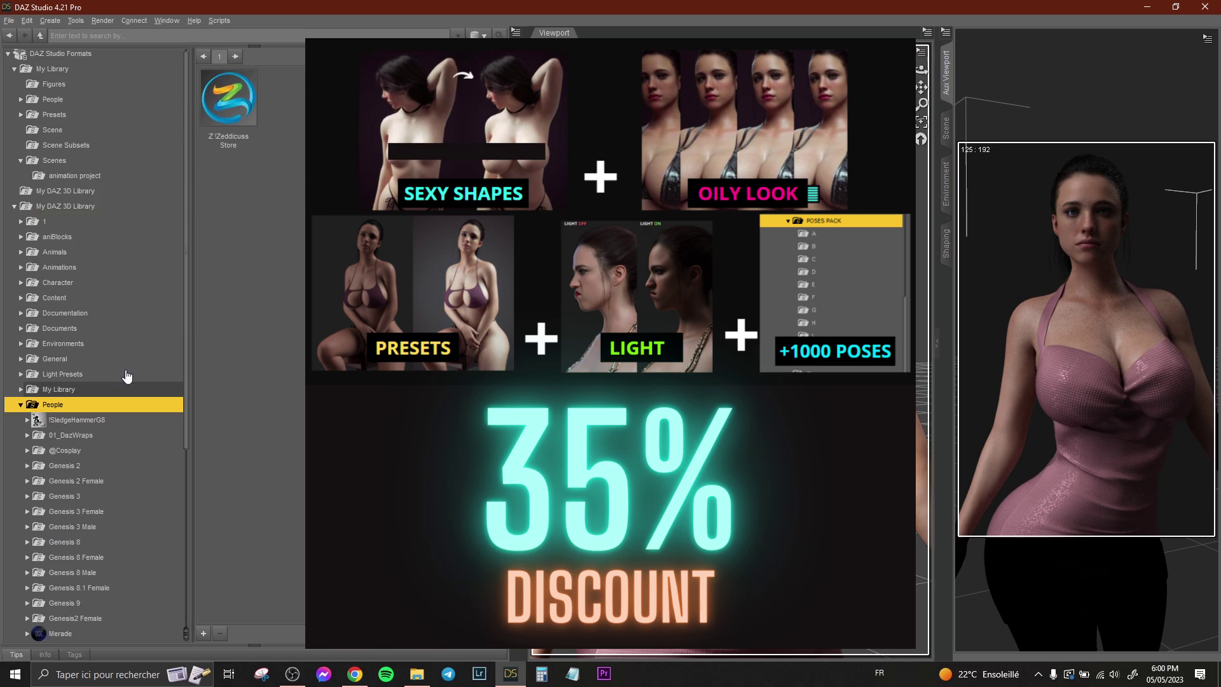
scroll(127, 374, "down", 6)
double_click(128, 303)
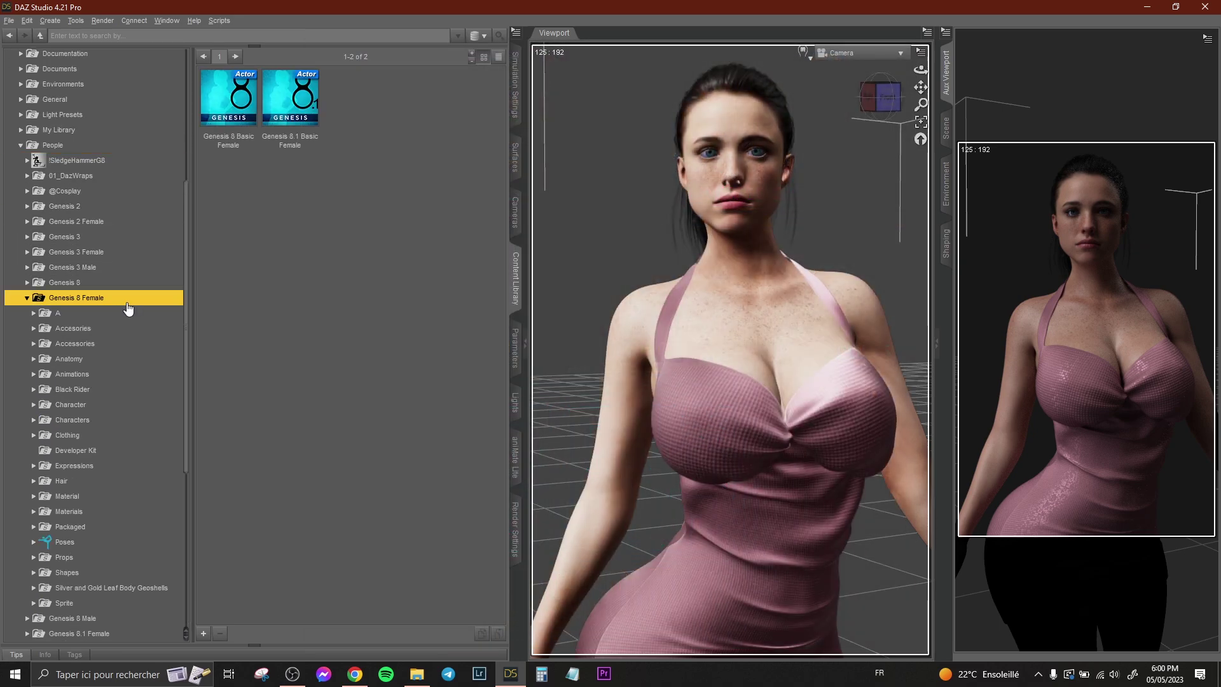
double_click(117, 314)
left_click(103, 345)
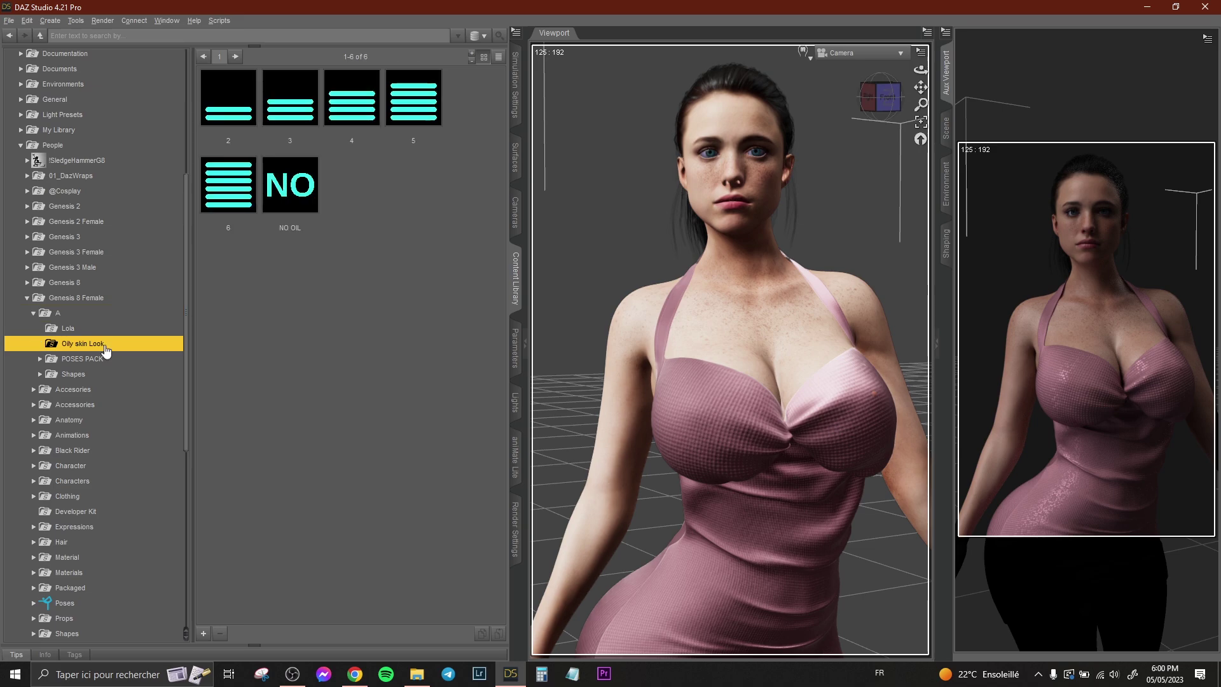
- Try oily skin preset 3 against preset 4 on the Genesis 8 Female figure and apply preset 4
left_click(947, 131)
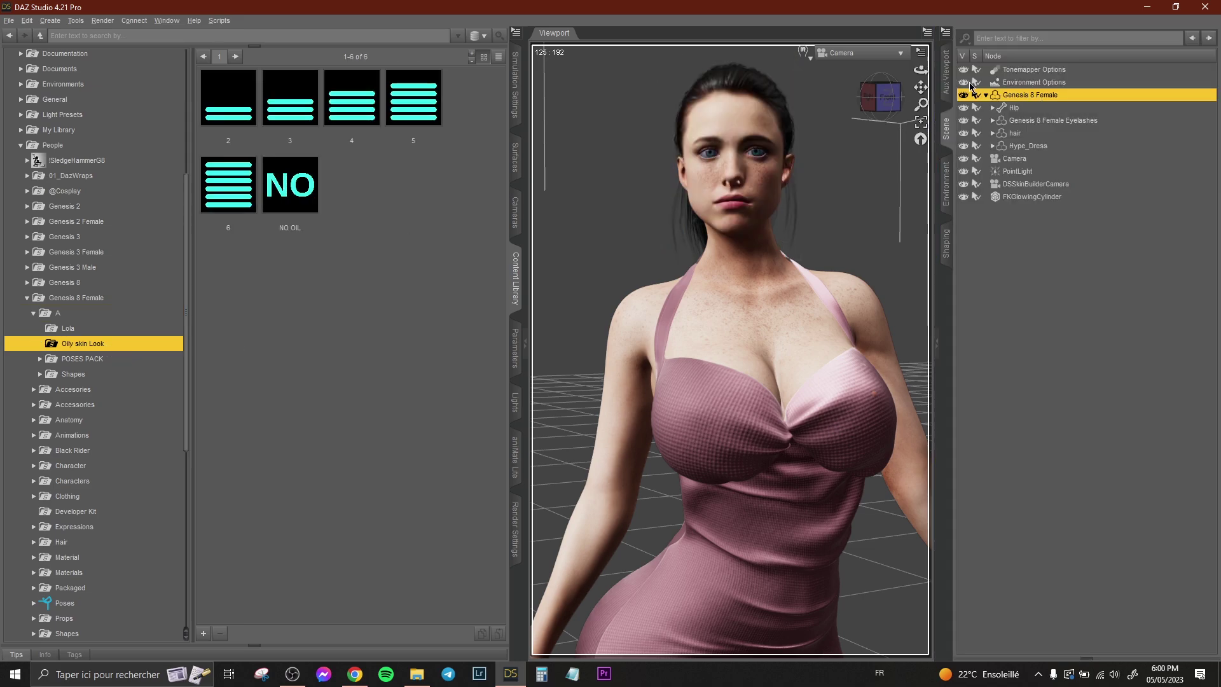
left_click(946, 76)
double_click(352, 99)
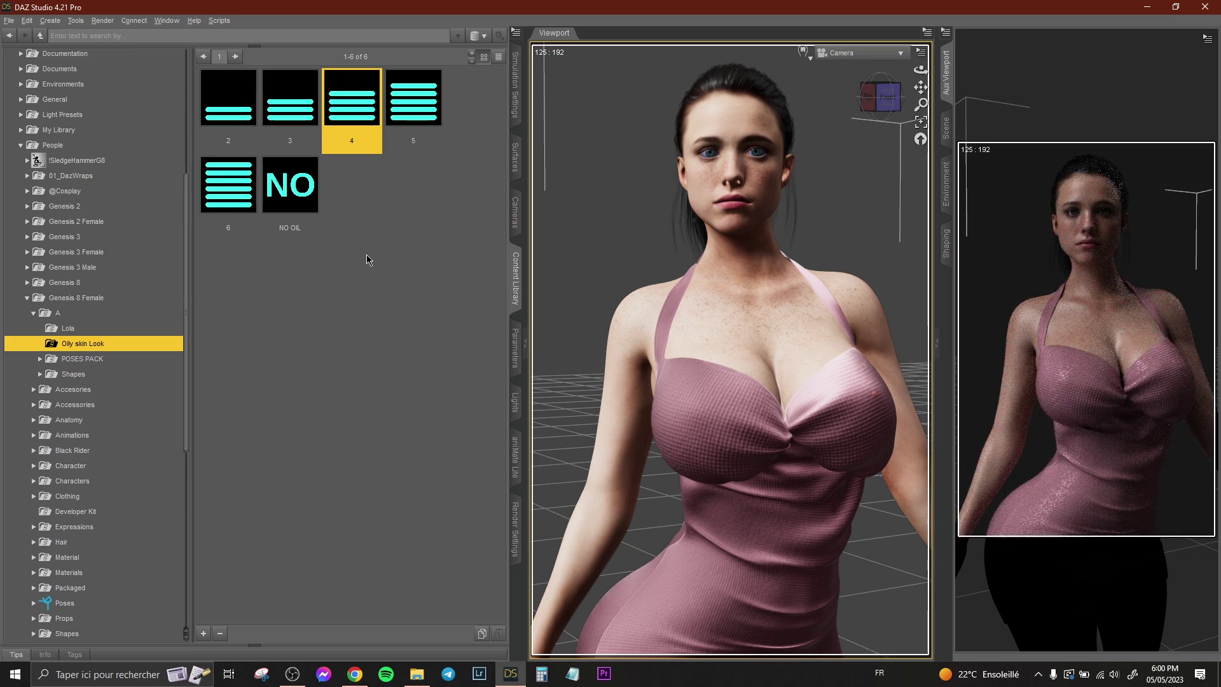
double_click(284, 111)
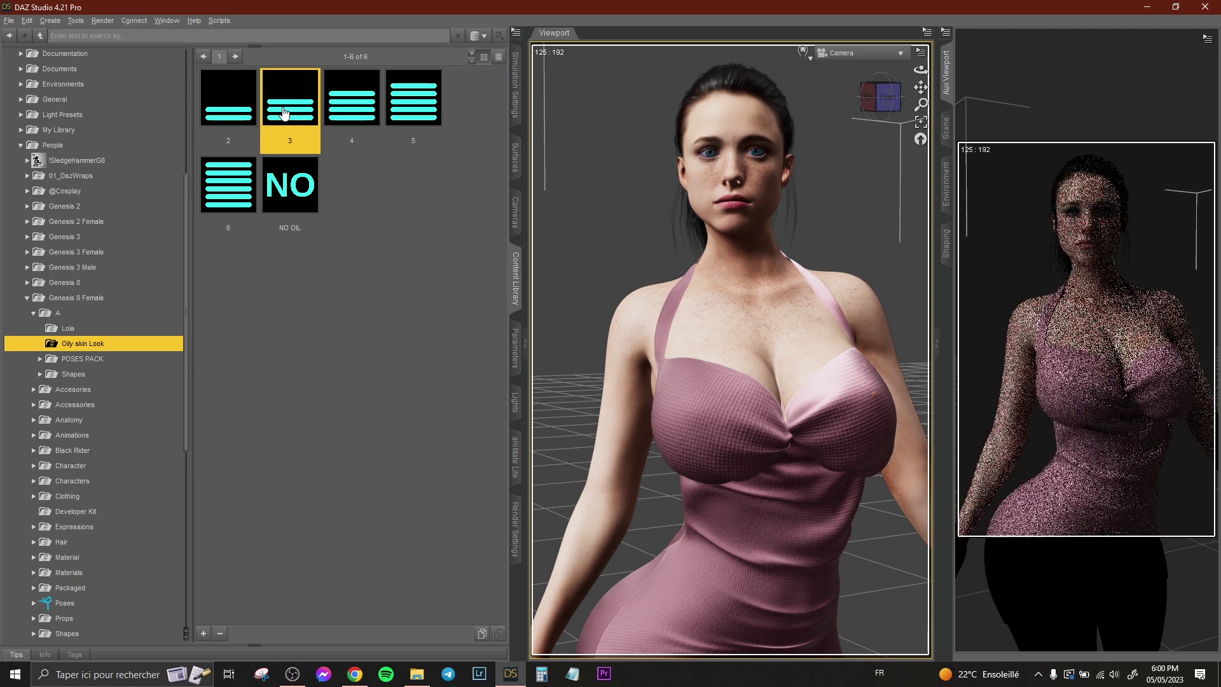
double_click(344, 115)
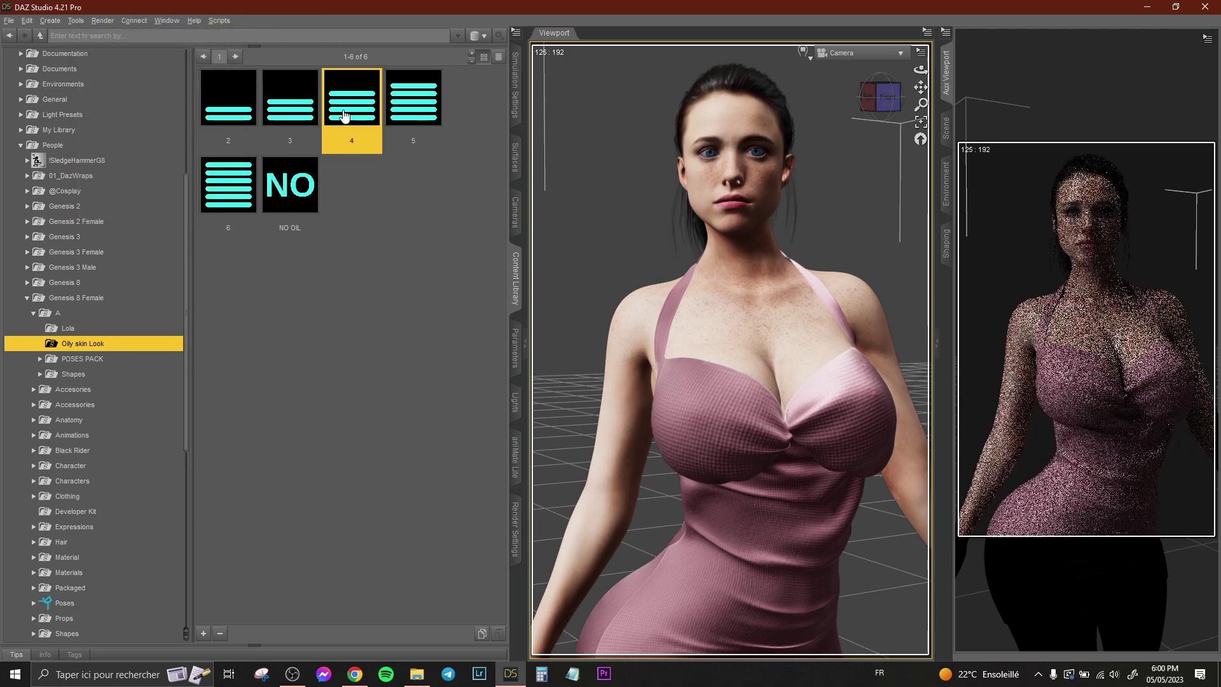
left_click(404, 288)
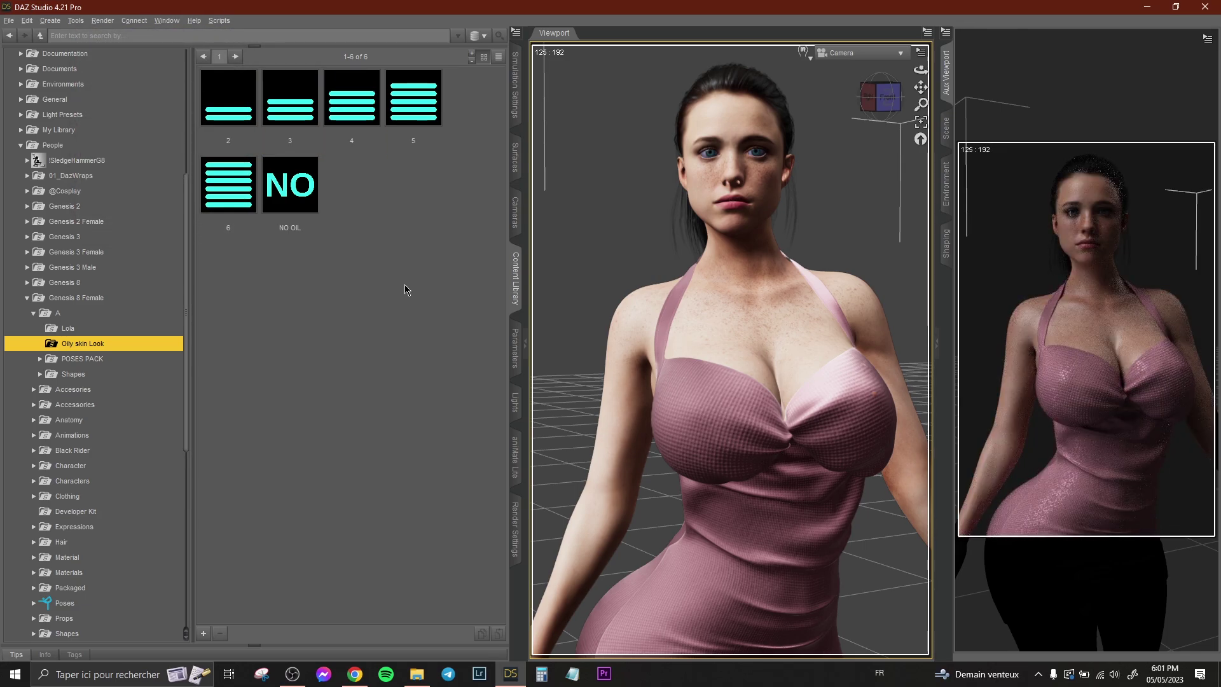
- Switch to Perspective View and frame the figure's head in a frontal close-up
left_click(947, 128)
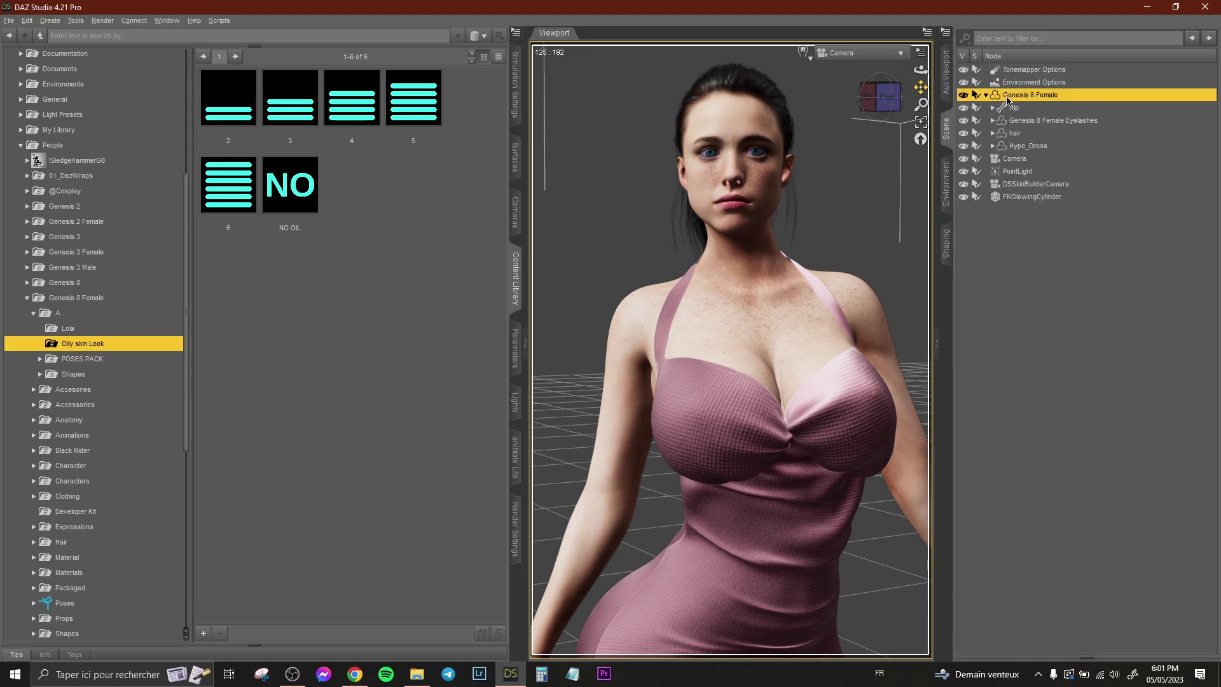
left_click(947, 76)
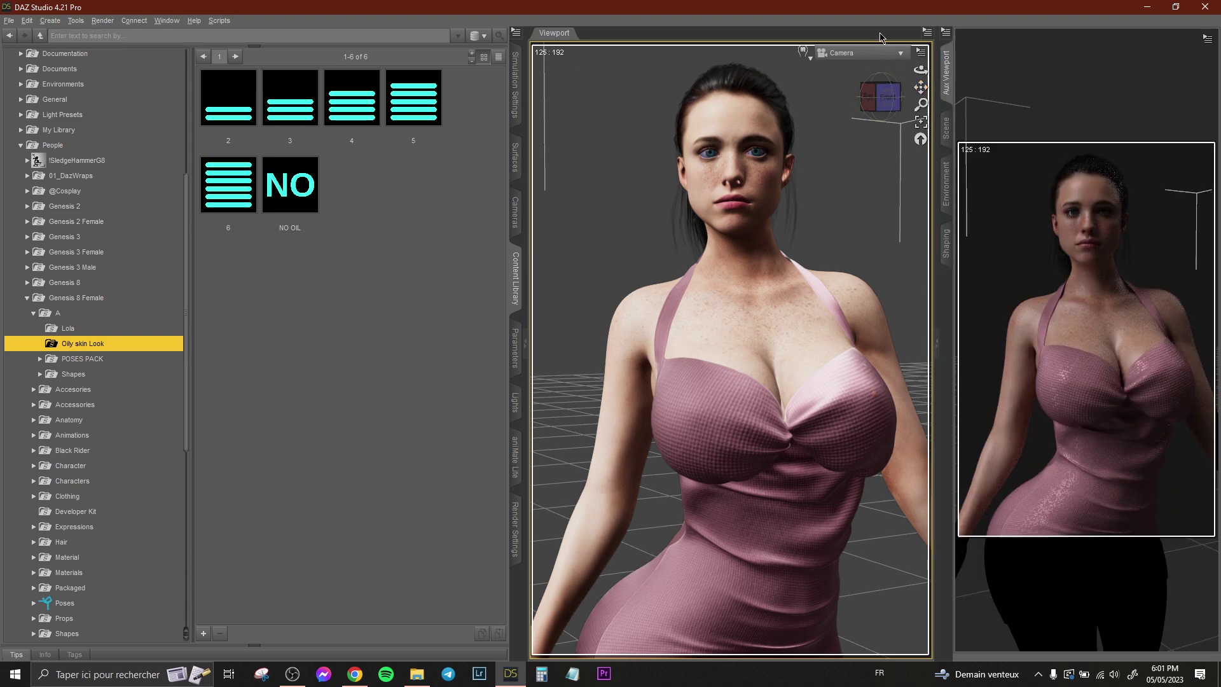
left_click(865, 53)
left_click(869, 64)
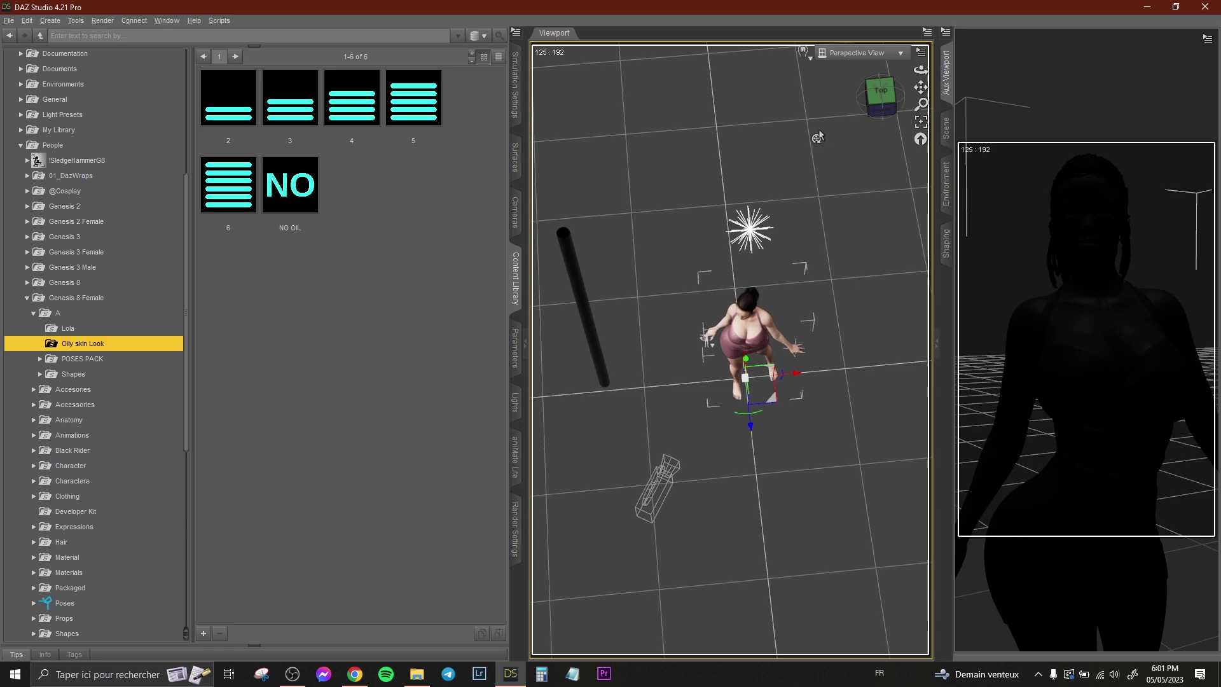
left_click(749, 297)
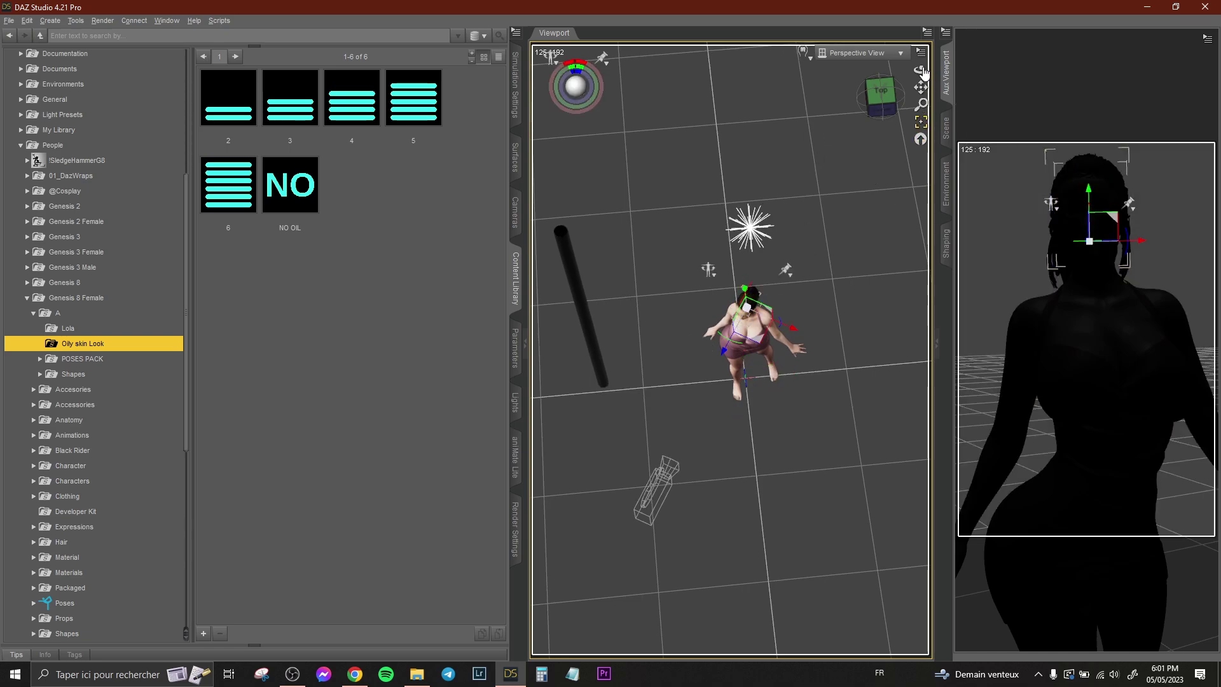
key("f")
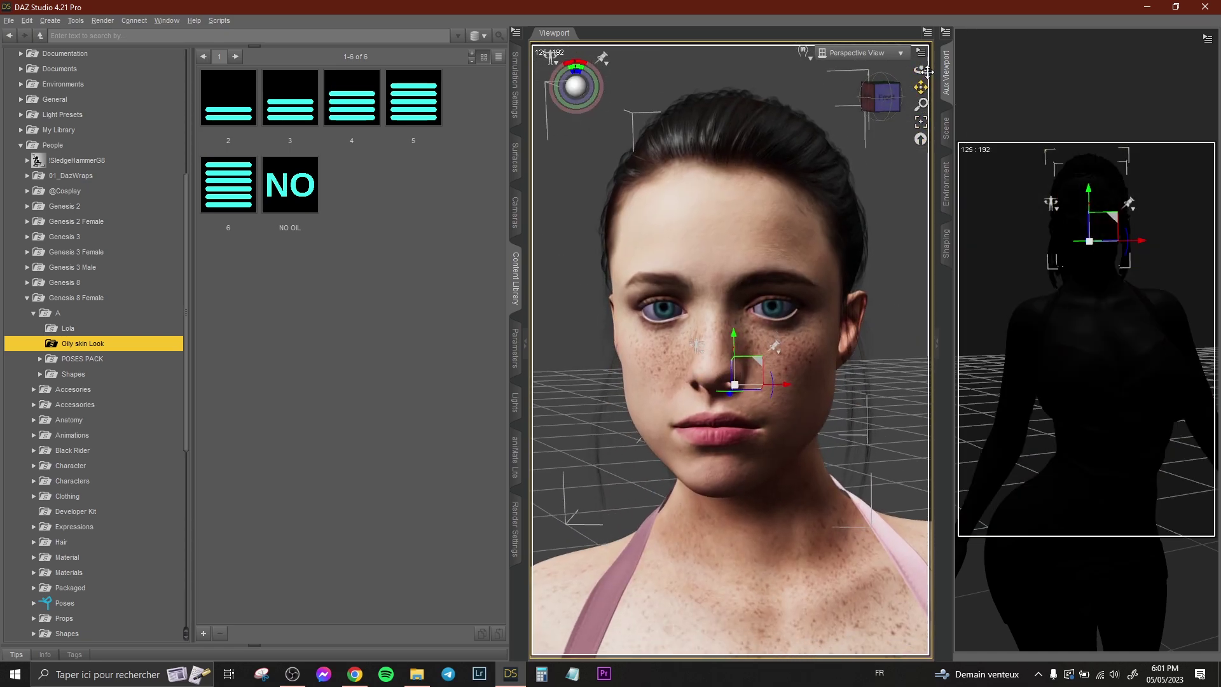
- Open the Characters folder of the Genesis 8 Female content
scroll(127, 312, "up", 4)
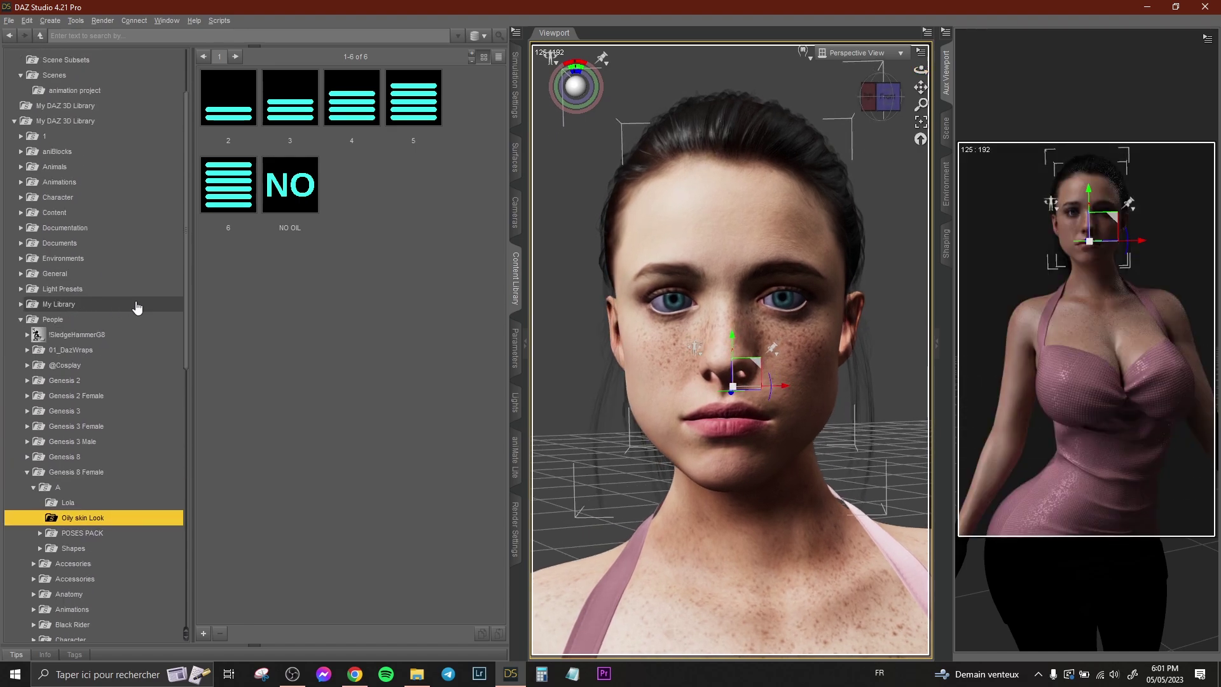
scroll(89, 296, "down", 12)
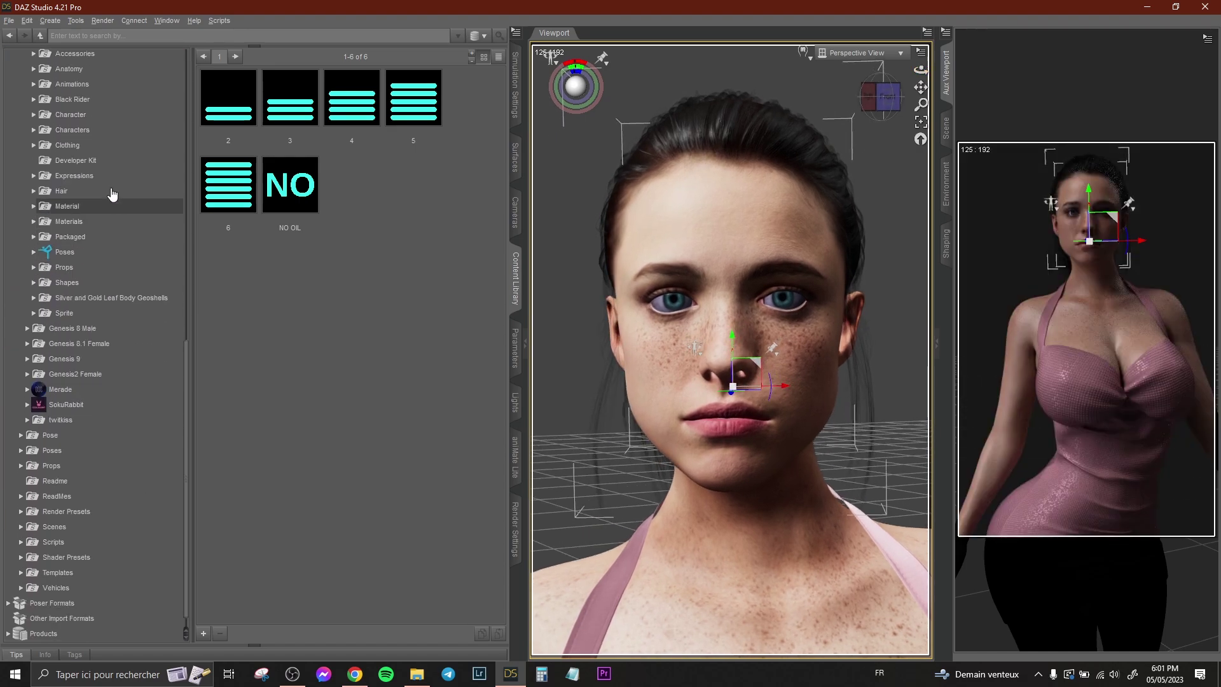
left_click(117, 130)
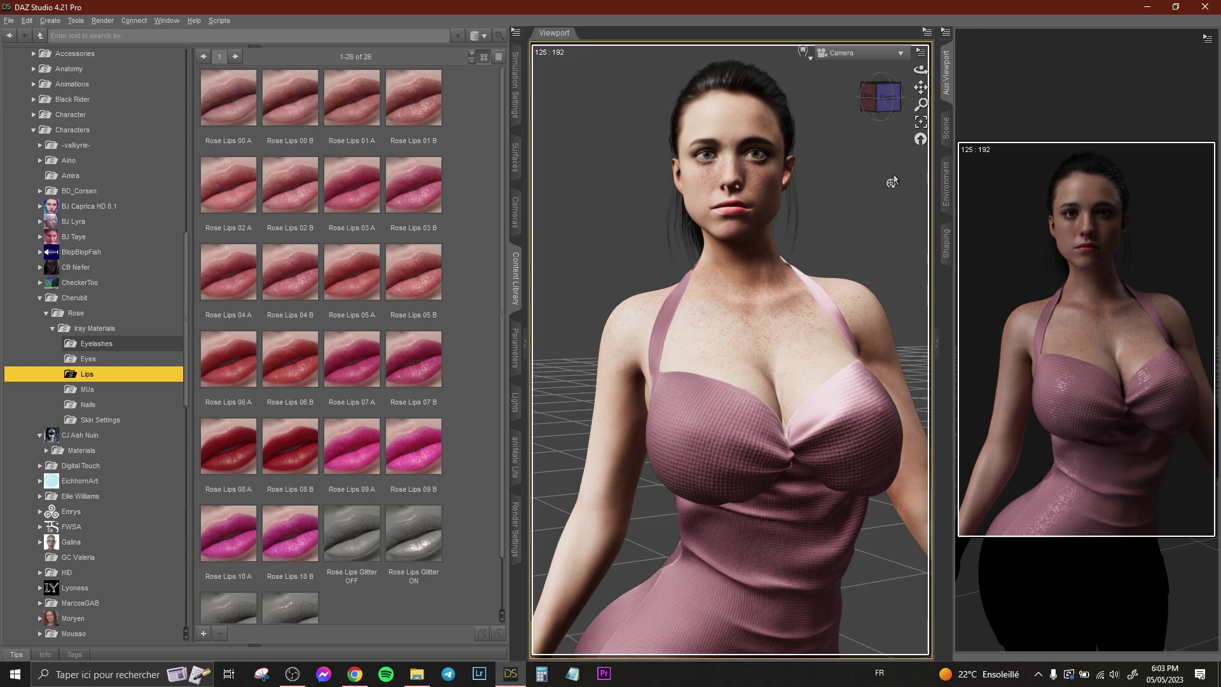
- Create a new camera named Camera 2 with default settings
left_click(855, 54)
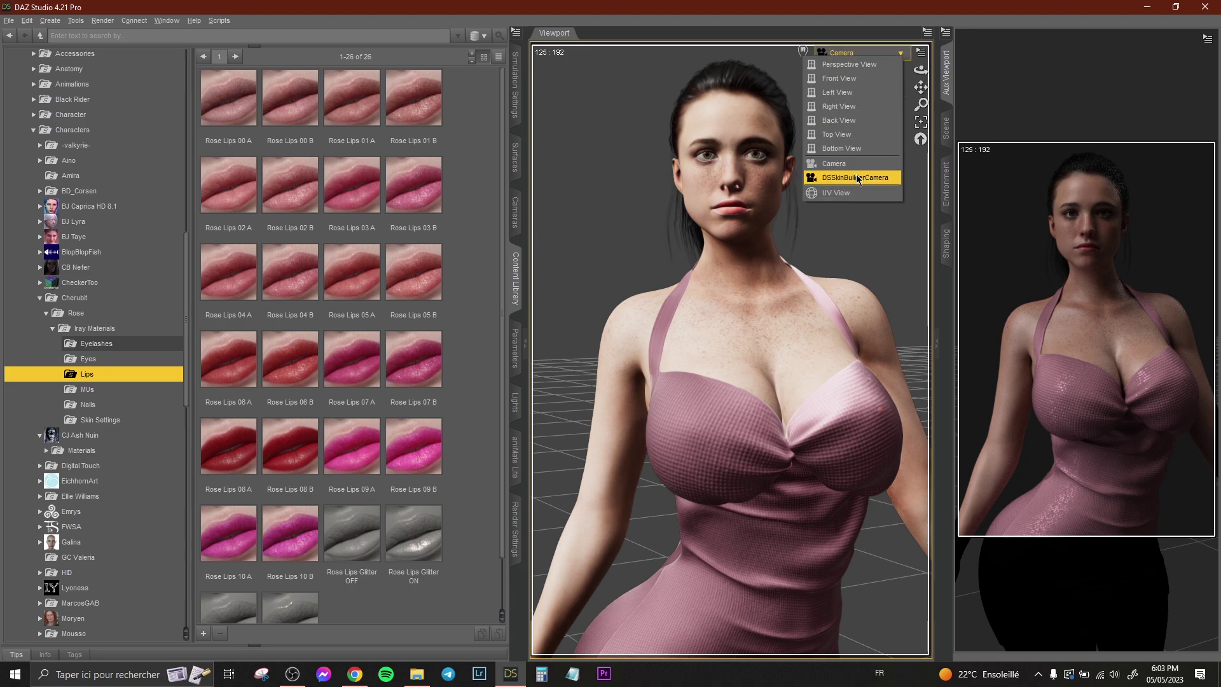
left_click(808, 10)
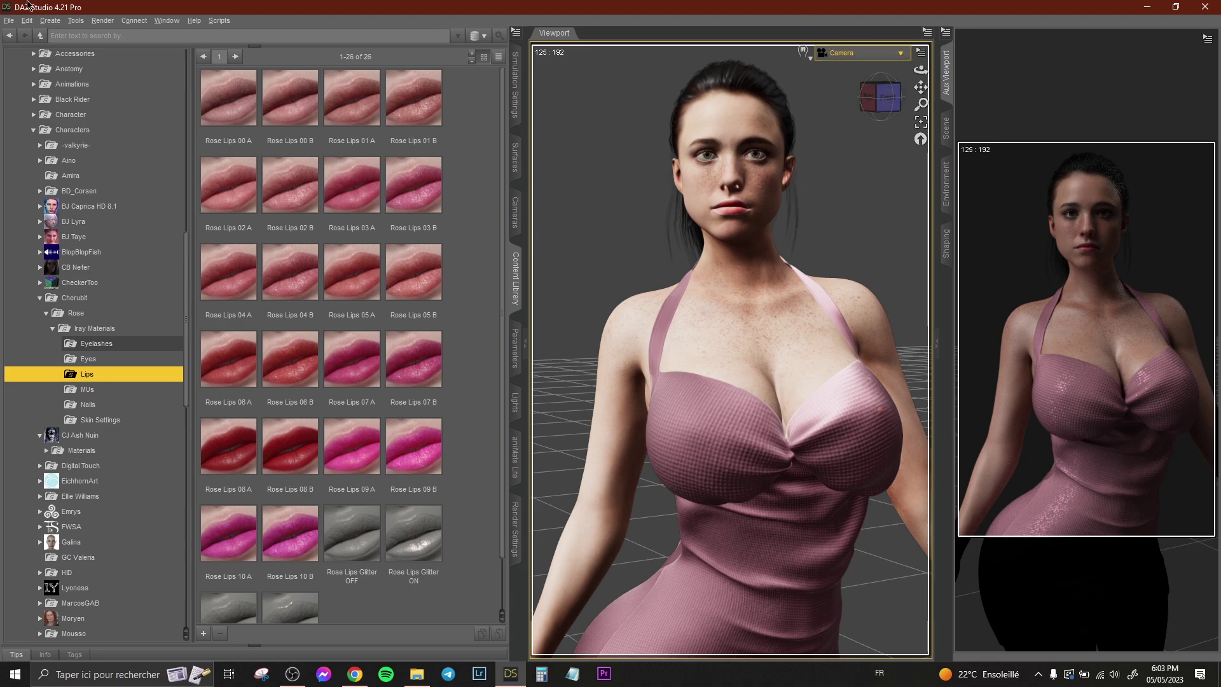
left_click(50, 20)
left_click(73, 36)
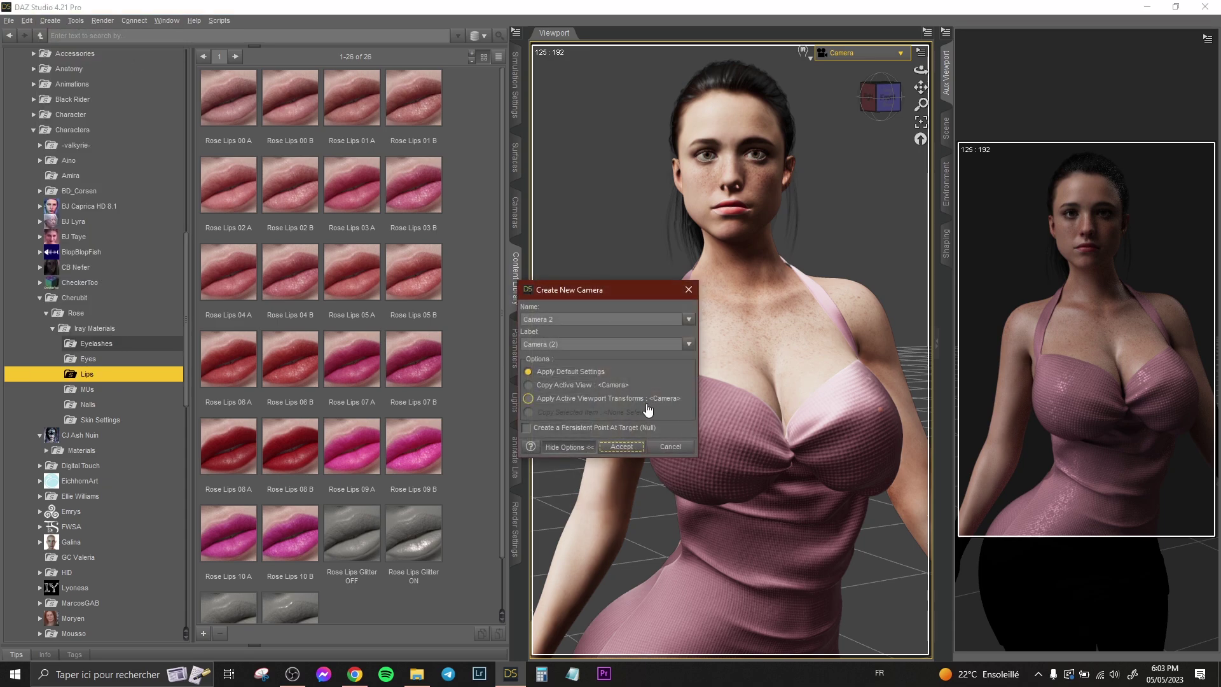
left_click(630, 449)
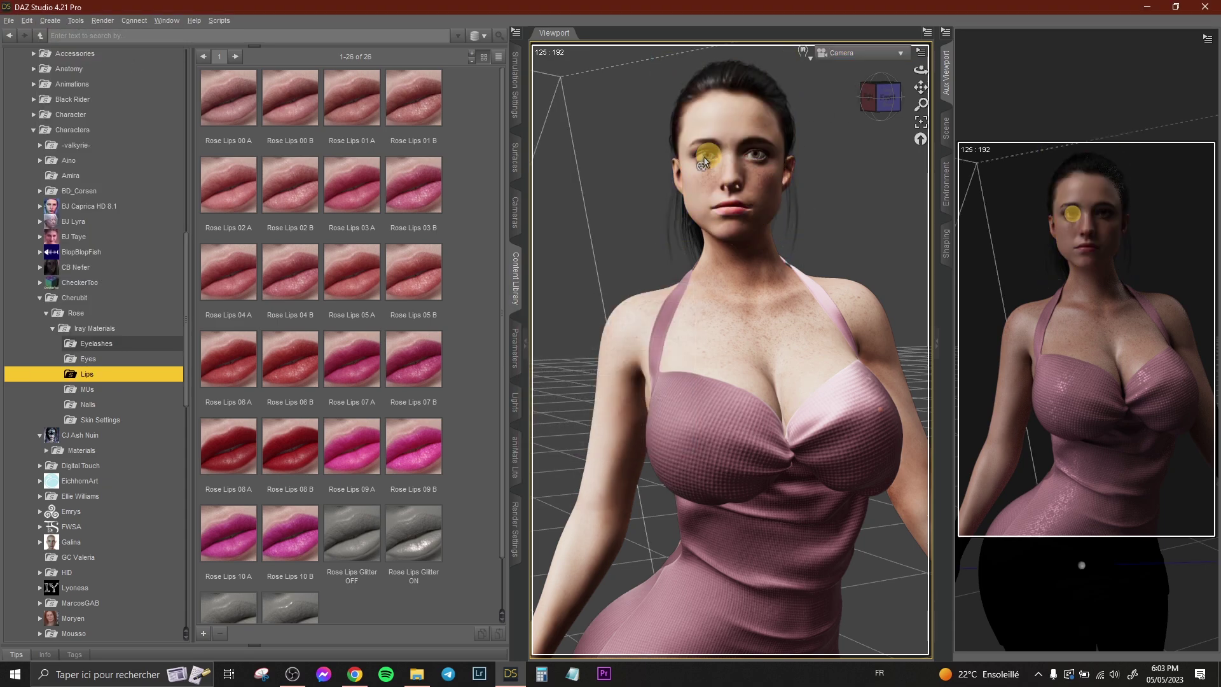
- Set the figure's right eye to point at Camera (2)
left_click(515, 347)
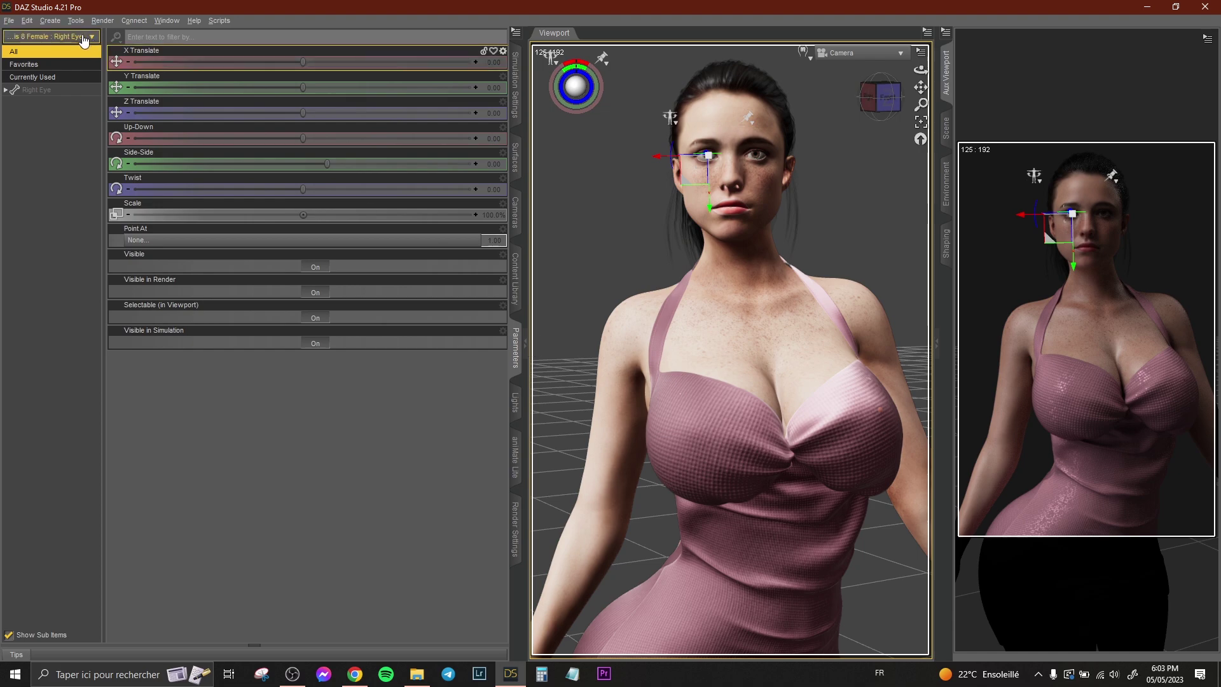
left_click(191, 240)
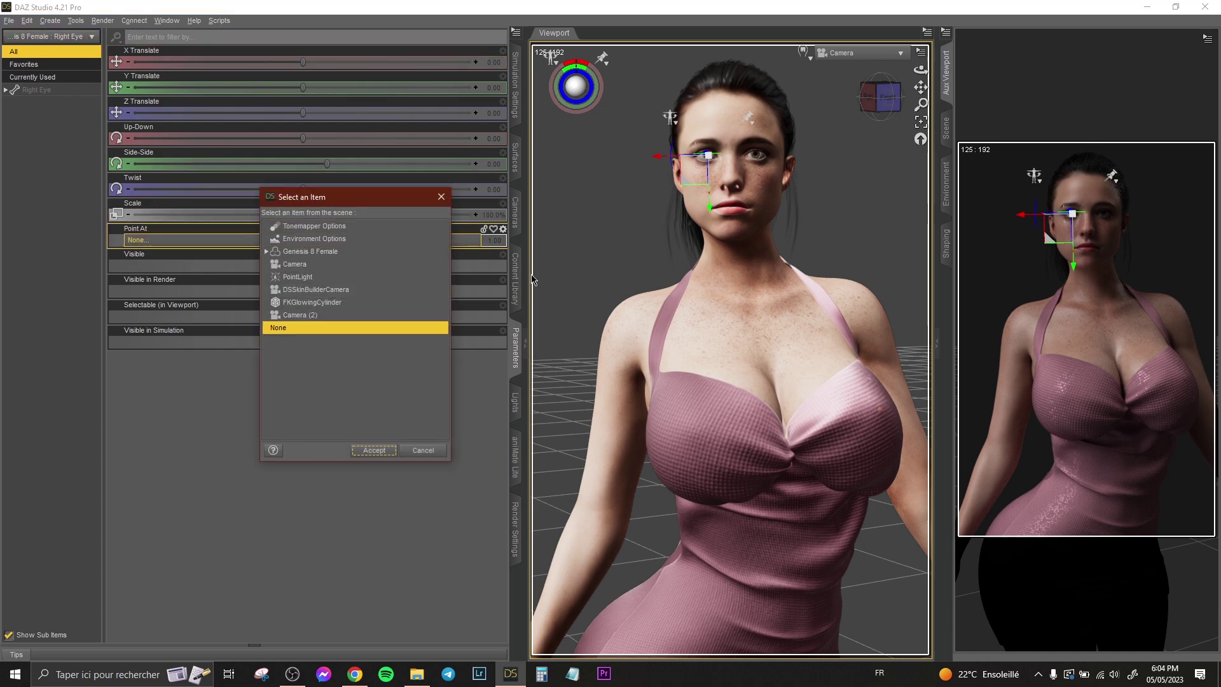
left_click(323, 315)
left_click(376, 450)
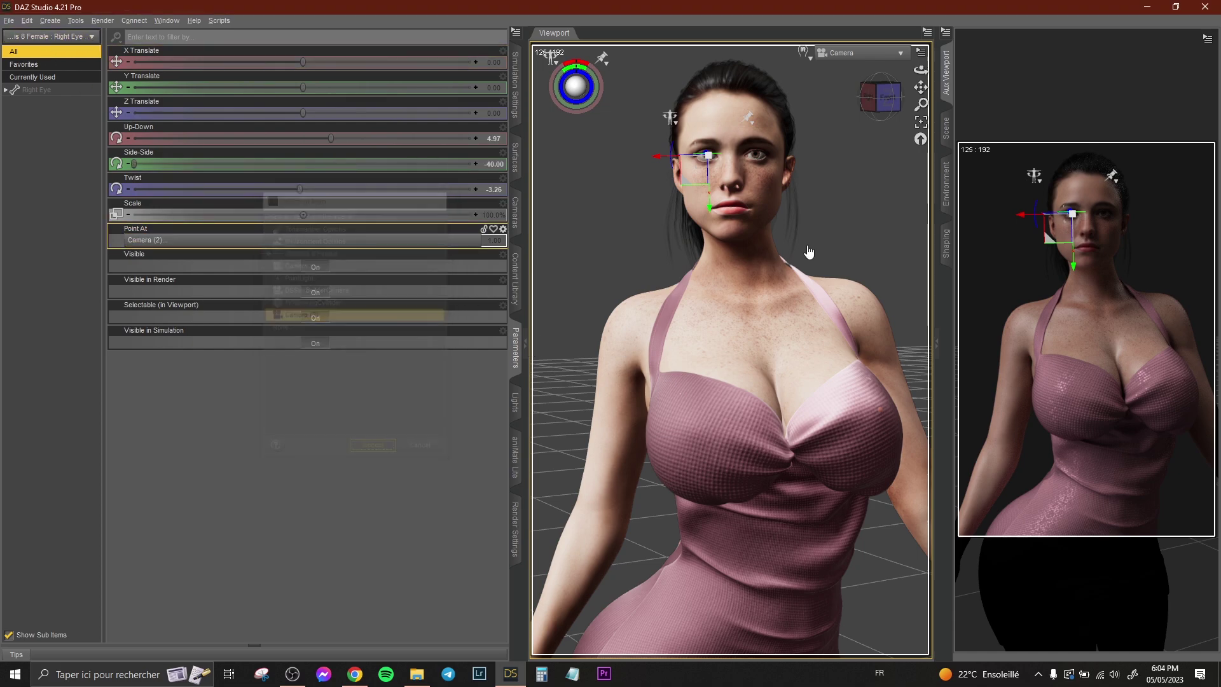
- Set the figure's left eye to point at Camera (2)
left_click(838, 150)
left_click(756, 159)
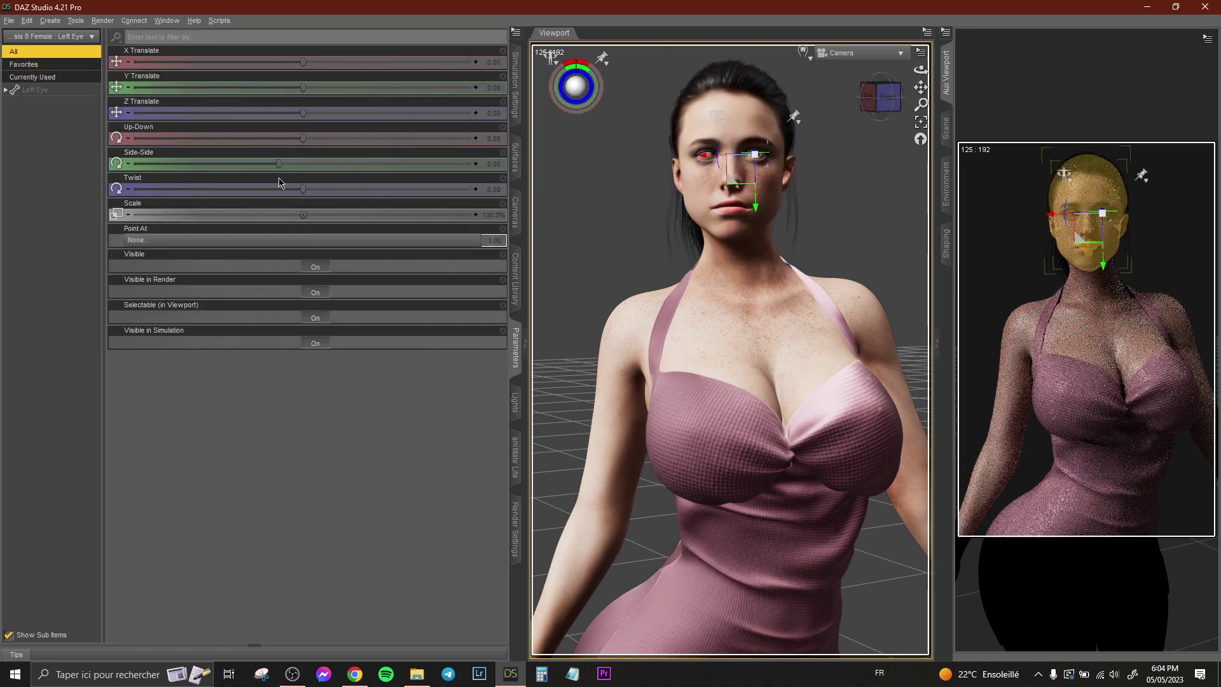
left_click(173, 239)
left_click(299, 315)
left_click(382, 451)
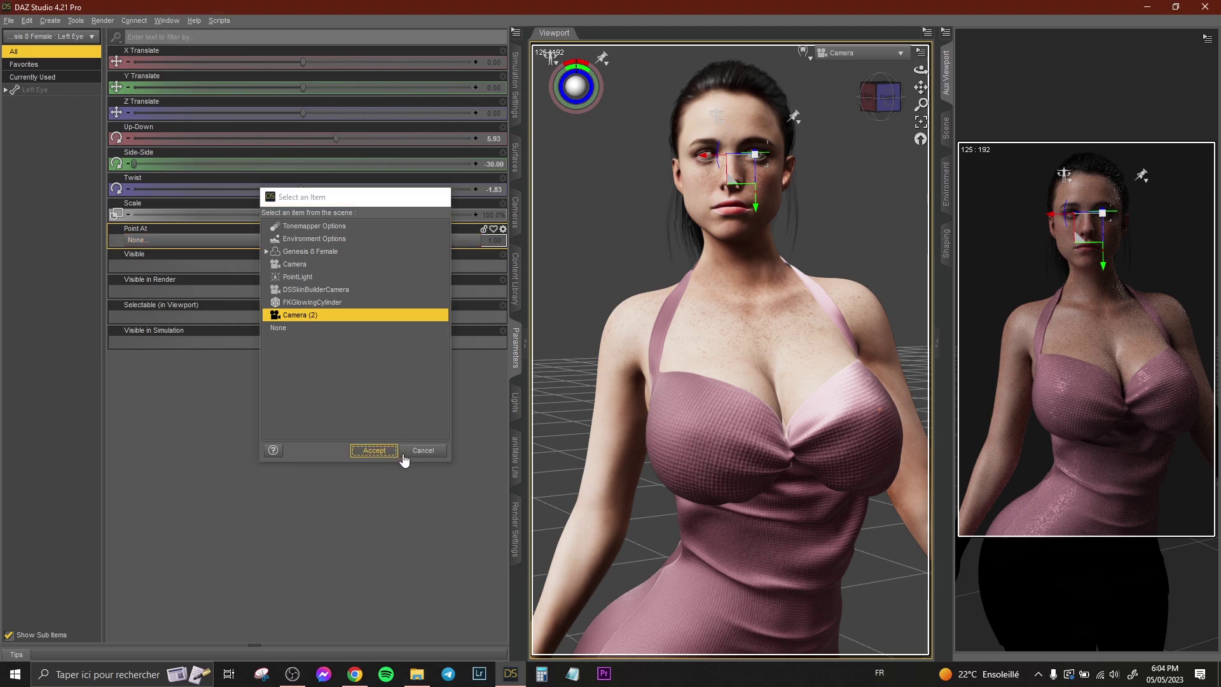
- Look through Camera (2) and orbit it around the figure to adjust the direction of her gaze
left_click(884, 61)
left_click(884, 54)
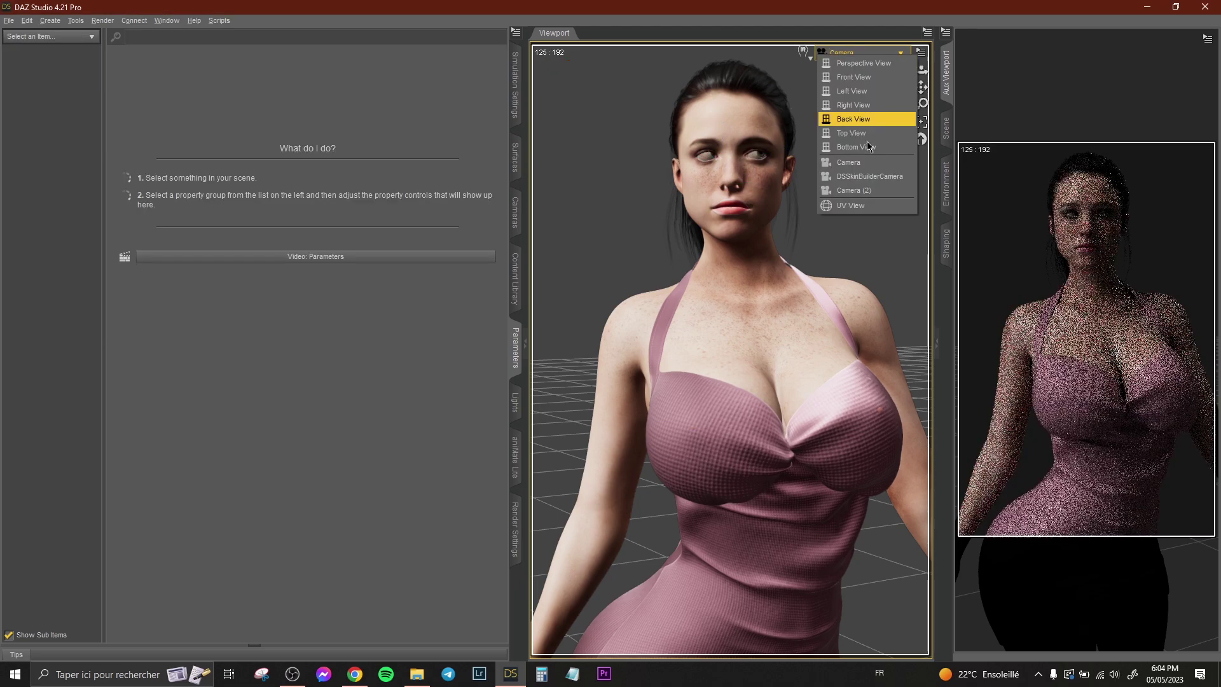
left_click(849, 186)
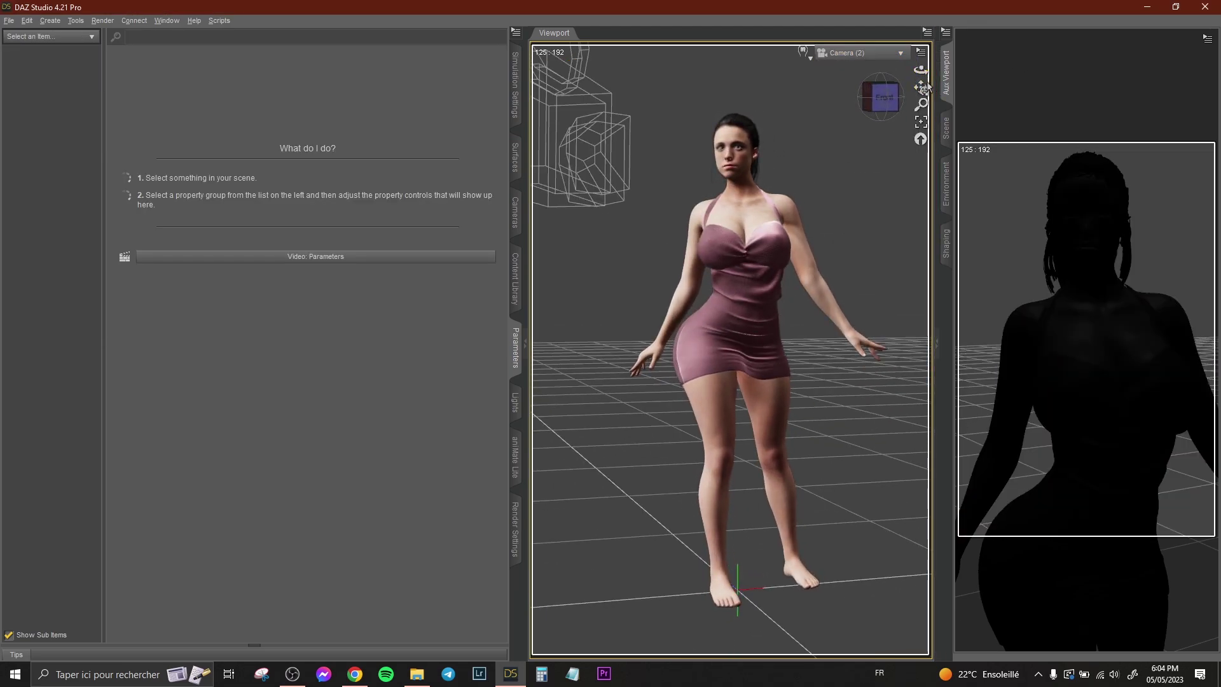
left_click_drag(920, 70, 924, 69)
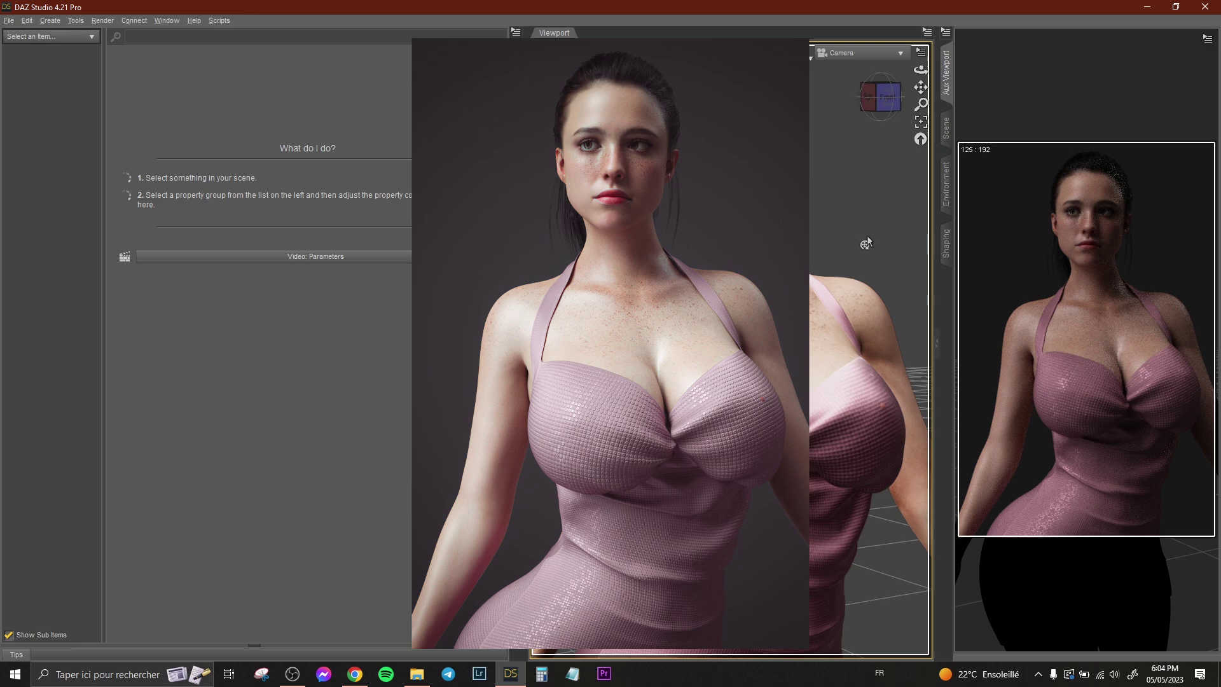
- Switch to Perspective View and orbit around the scene to inspect the setup
left_click(846, 53)
left_click(830, 208)
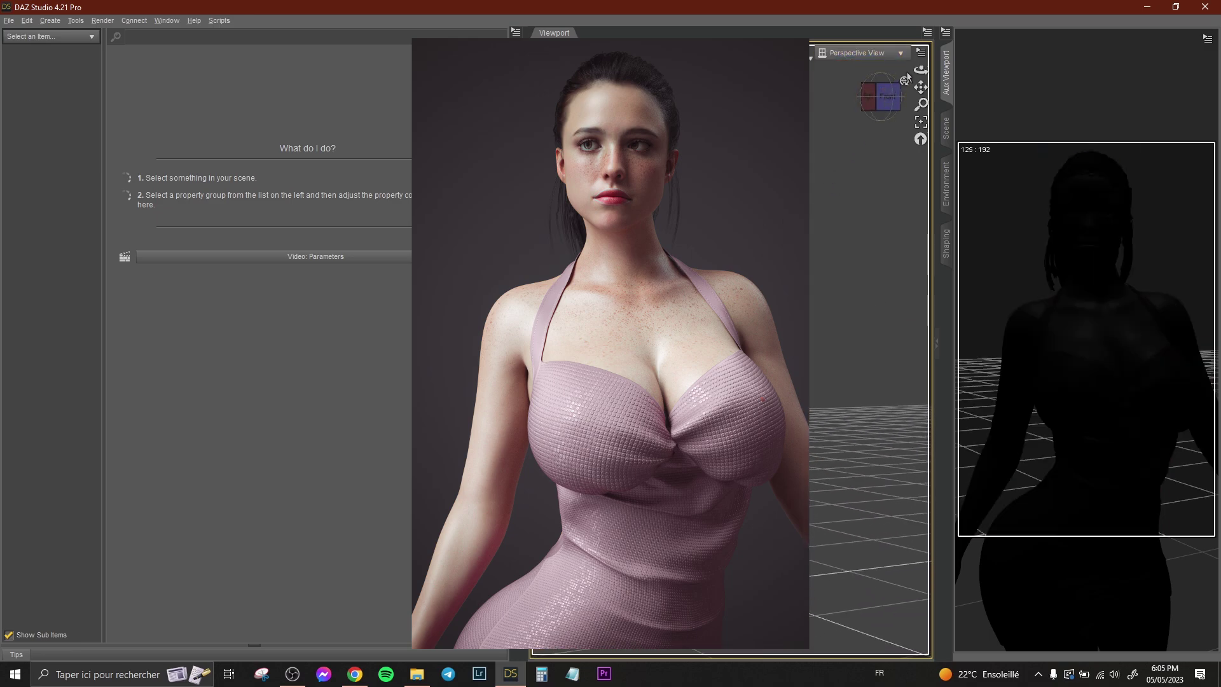
left_click_drag(922, 70, 921, 92)
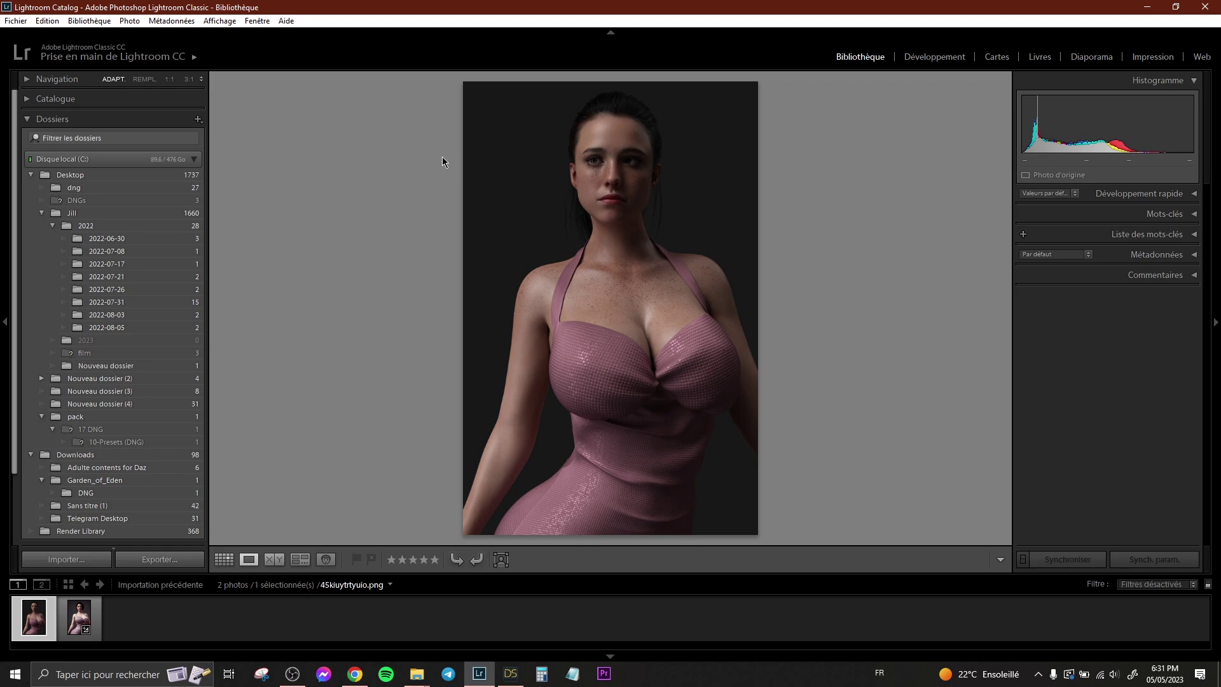
- Open the selected portrait render in the Develop module and paste the copied preset settings onto it
left_click(932, 56)
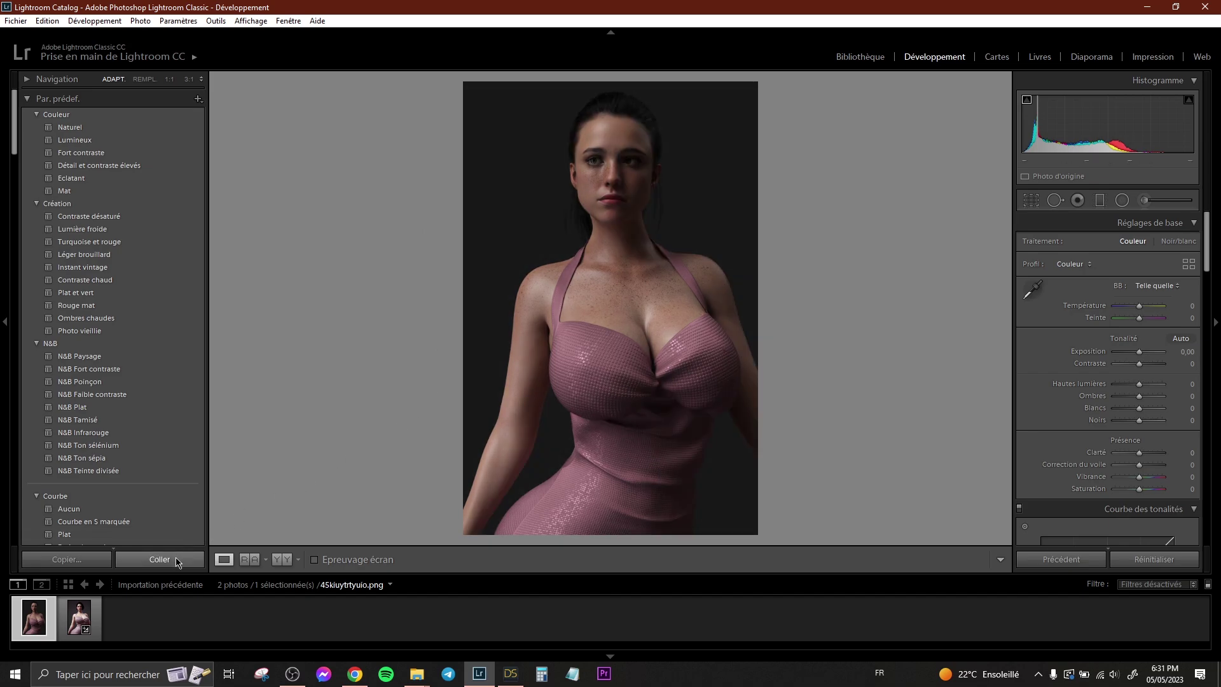
left_click(159, 559)
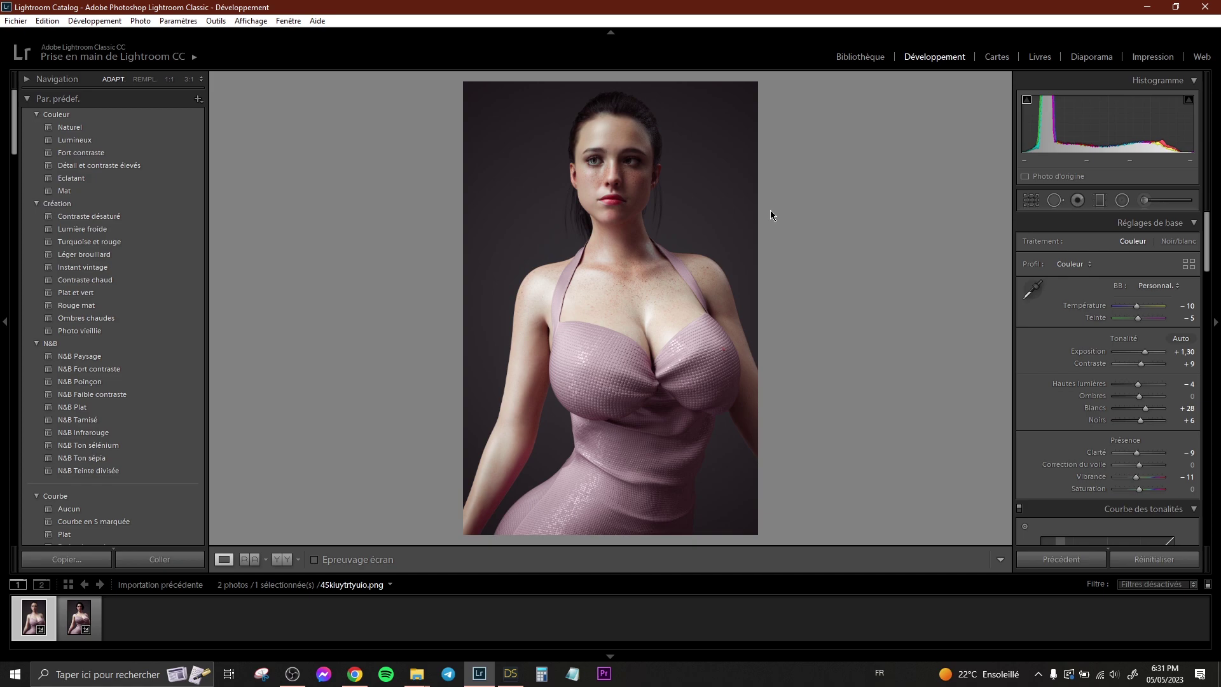
- Switch to Chrome and open the 28 LUXERY PRESETS product page through the bundle in the ArtStation store
left_click(355, 674)
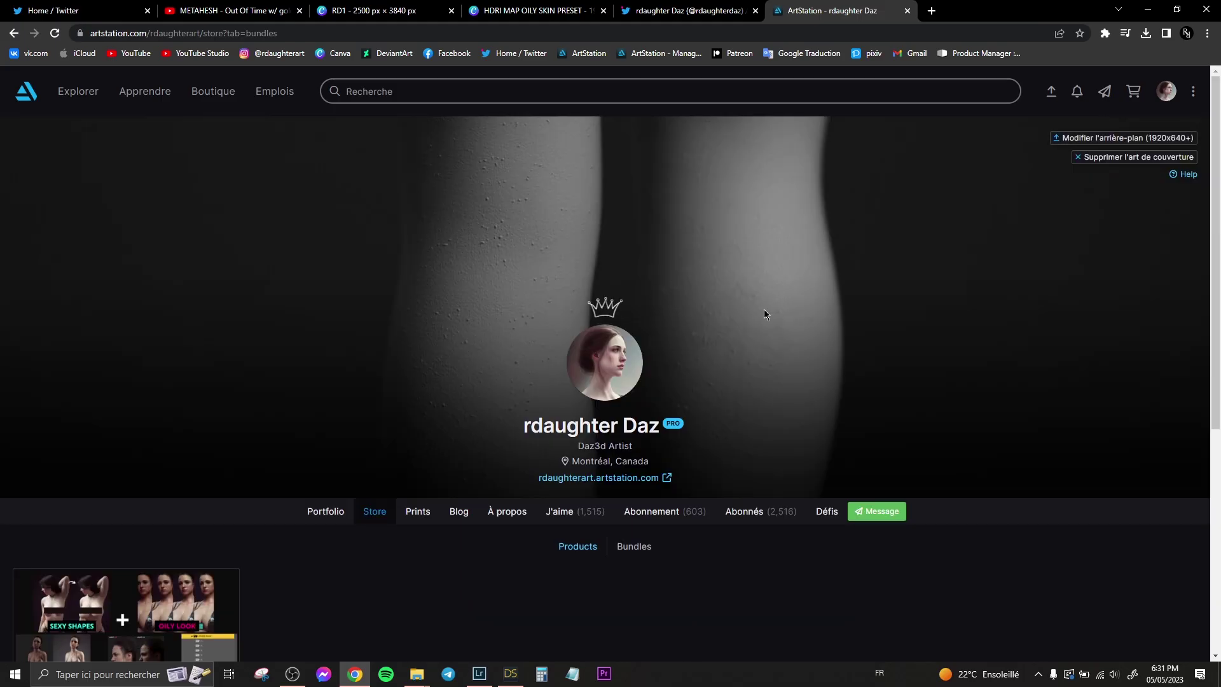
scroll(764, 312, "down", 5)
left_click(98, 364)
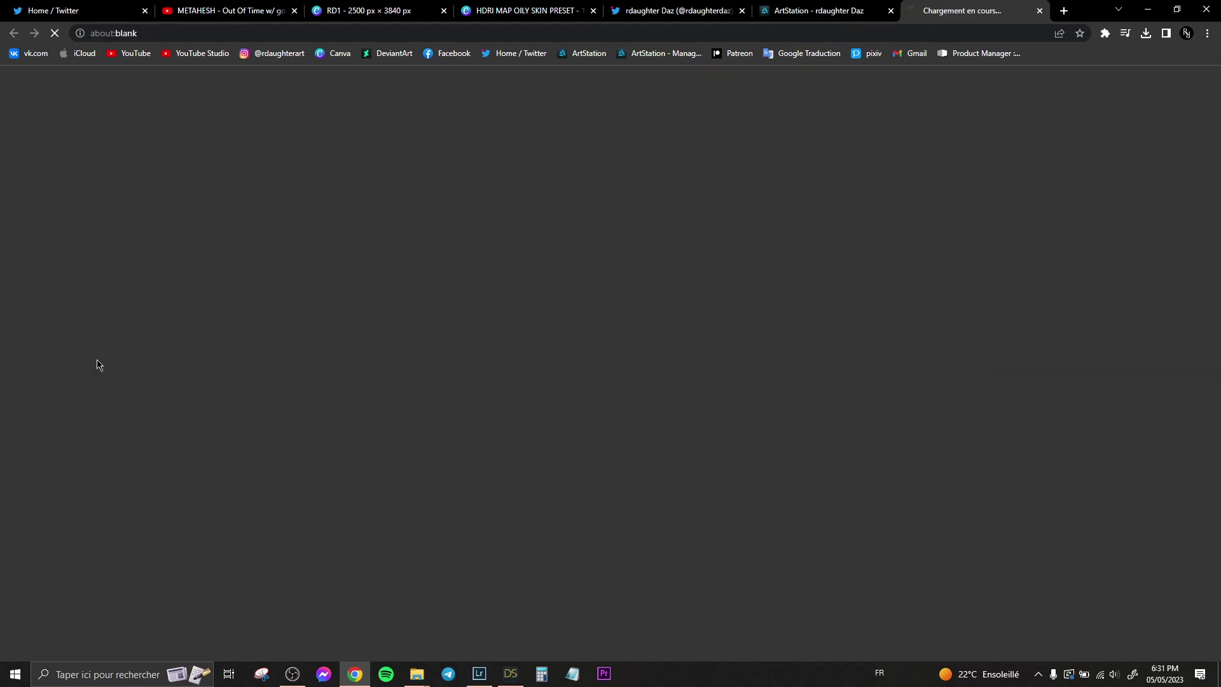
scroll(504, 308, "down", 1)
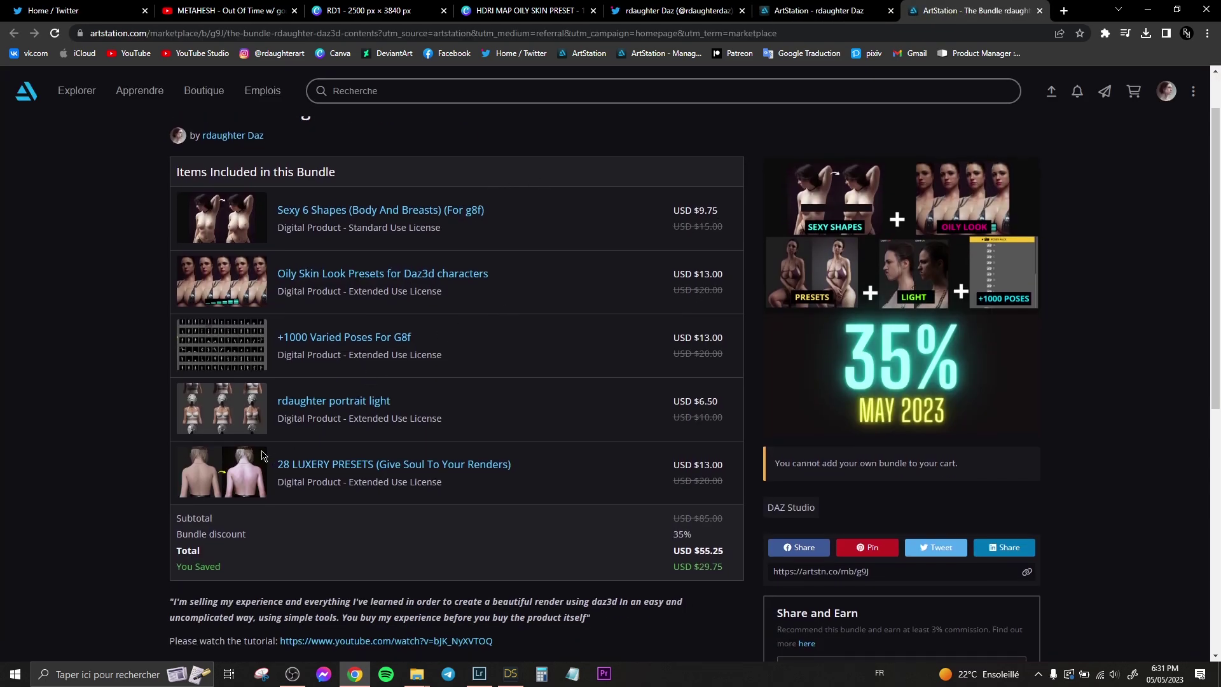
left_click(304, 466)
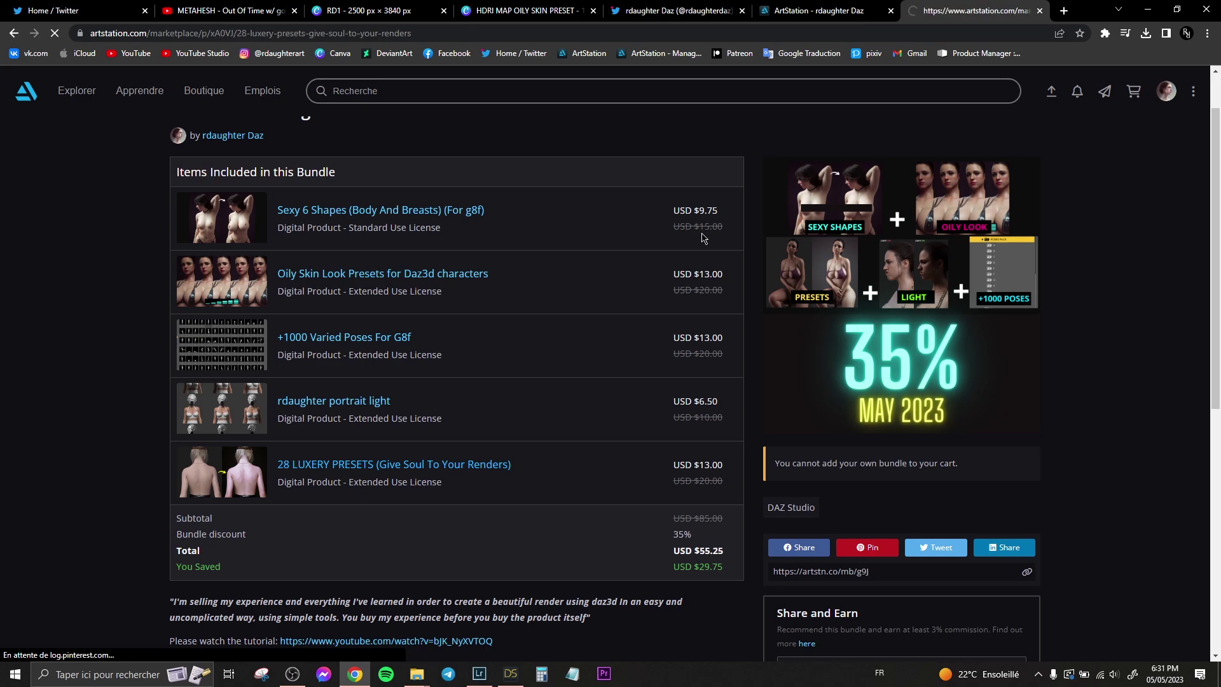
- Examine the preset product's file list and highlight the name of the dsm1(my best one).dng file
left_click(795, 282)
scroll(856, 276, "down", 3)
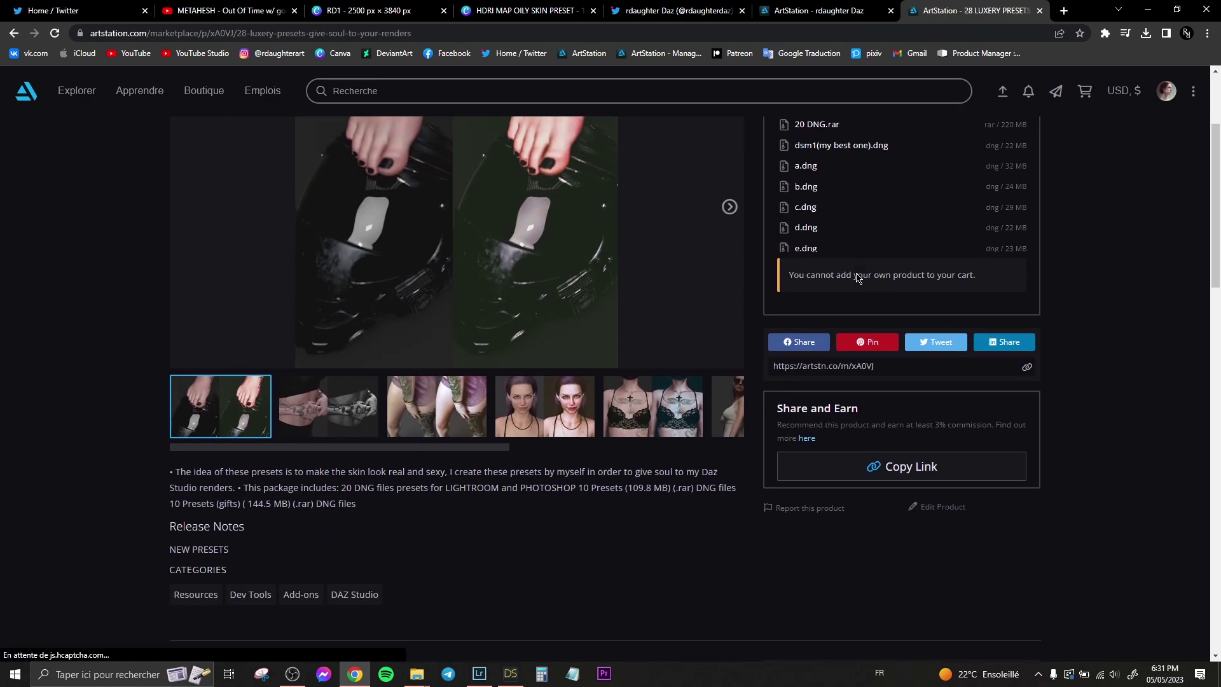
scroll(806, 210, "up", 1)
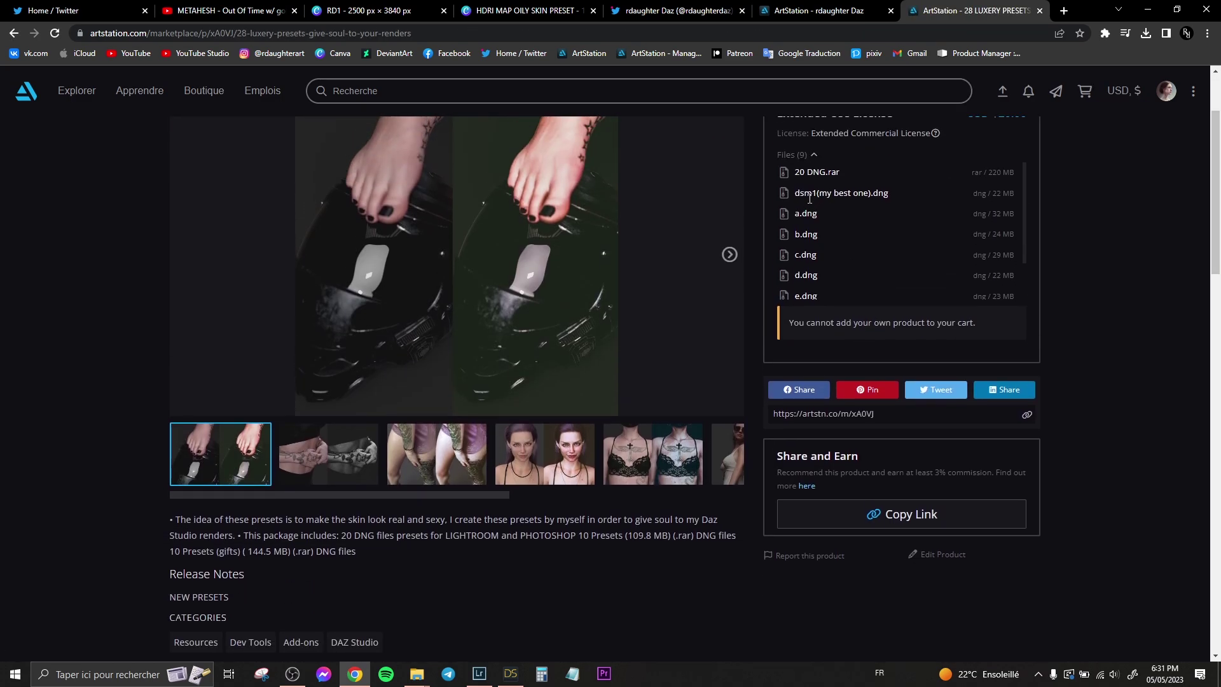
left_click_drag(818, 198, 869, 199)
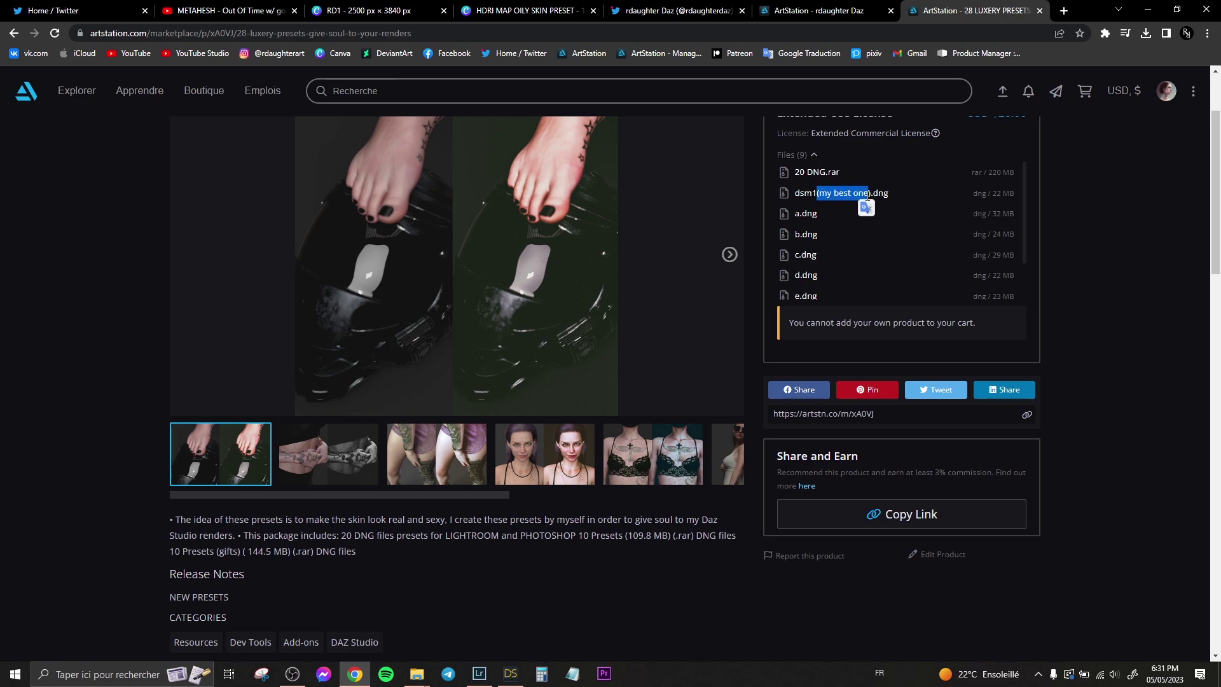
right_click(882, 209)
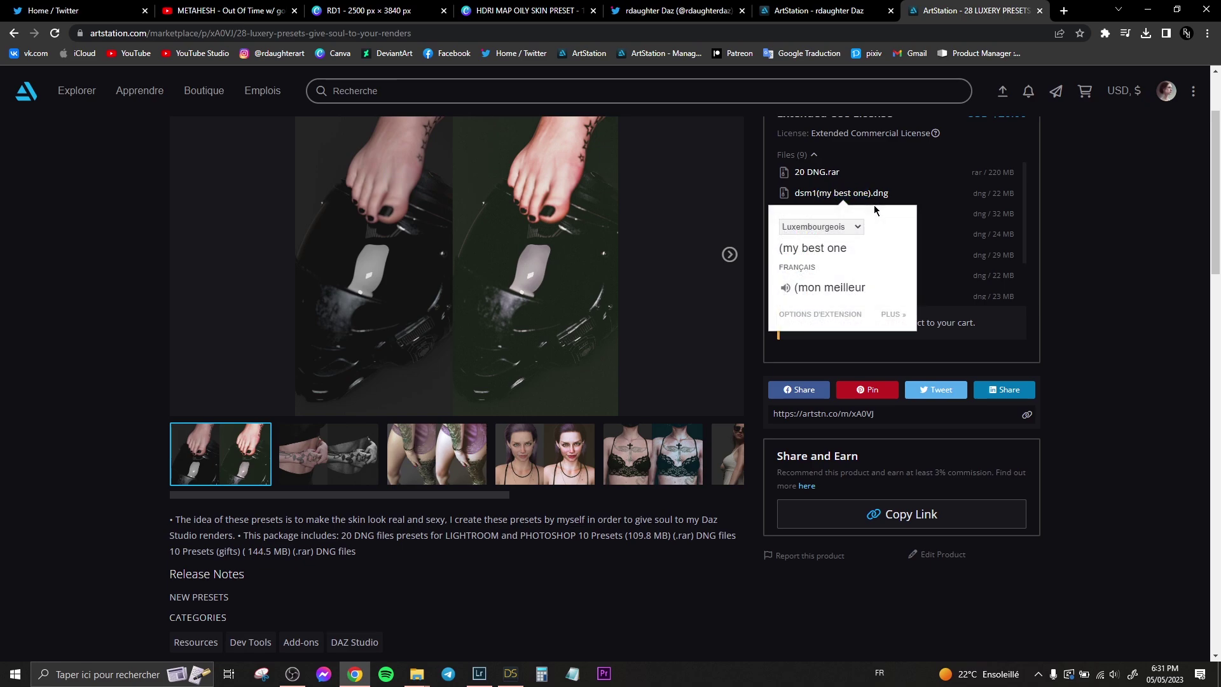
left_click(911, 216)
left_click_drag(809, 194, 858, 197)
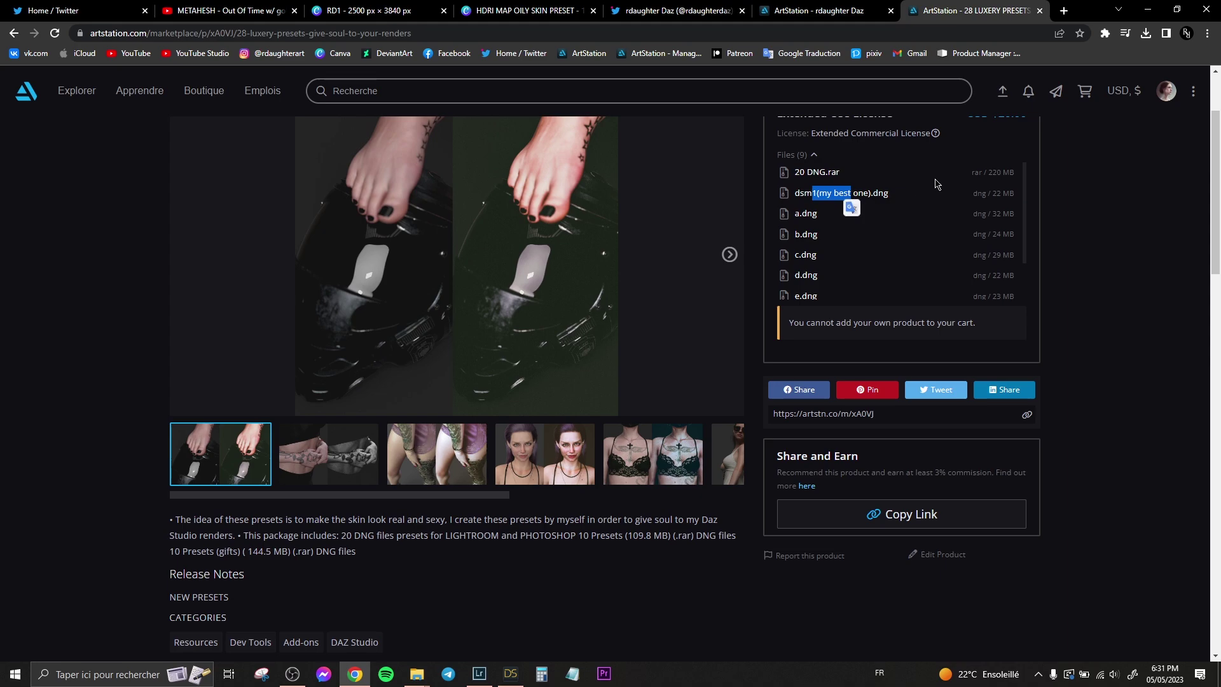
left_click(895, 237)
- Return to Lightroom and repeatedly reset and re-paste the develop settings on the render to compare it before and after editing
left_click(478, 674)
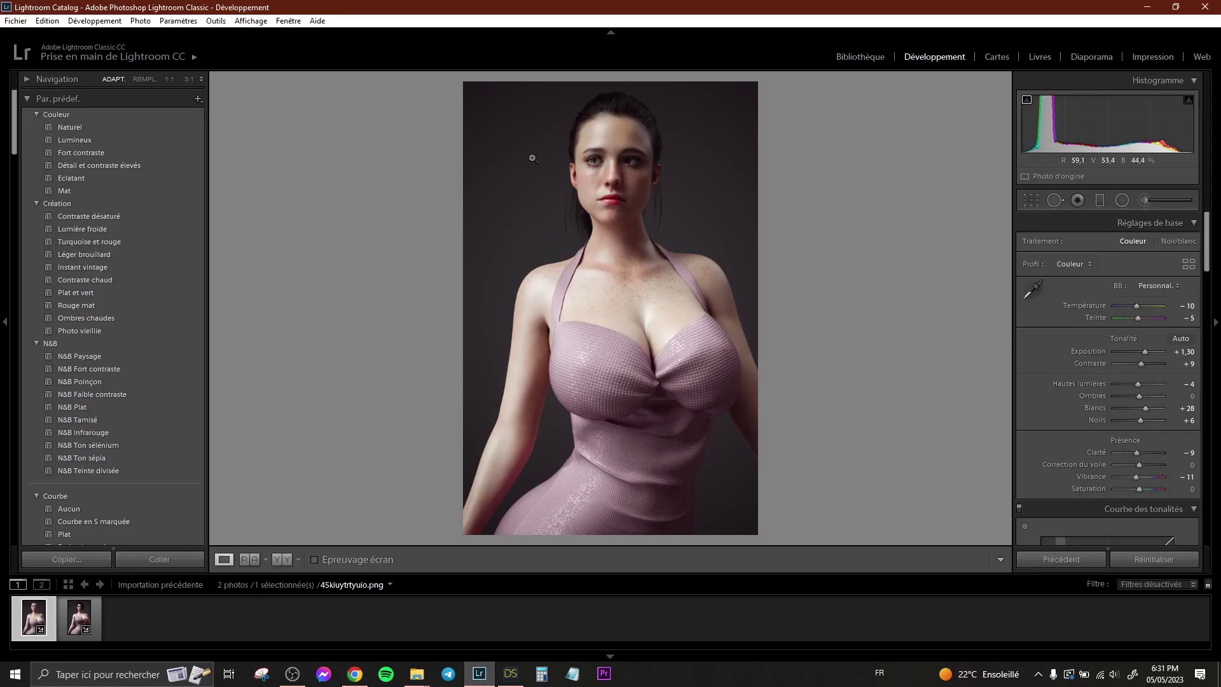
left_click(1188, 562)
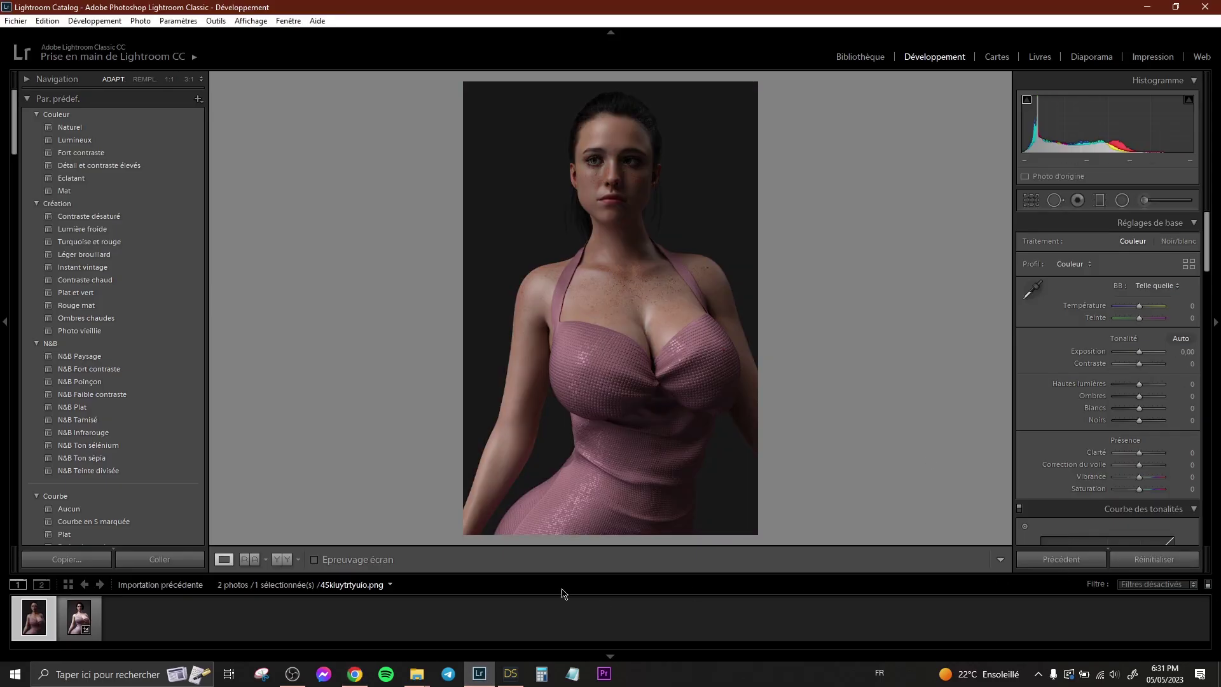
left_click(201, 563)
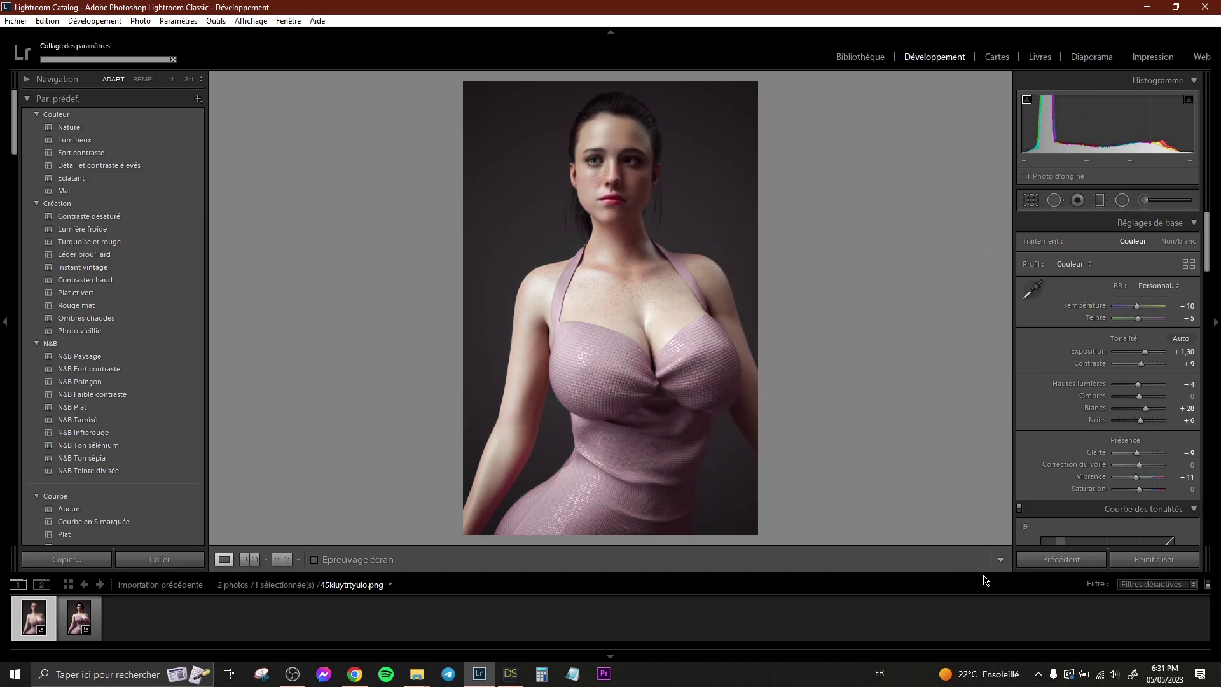
left_click(1154, 559)
left_click(160, 560)
left_click(1126, 562)
left_click(160, 560)
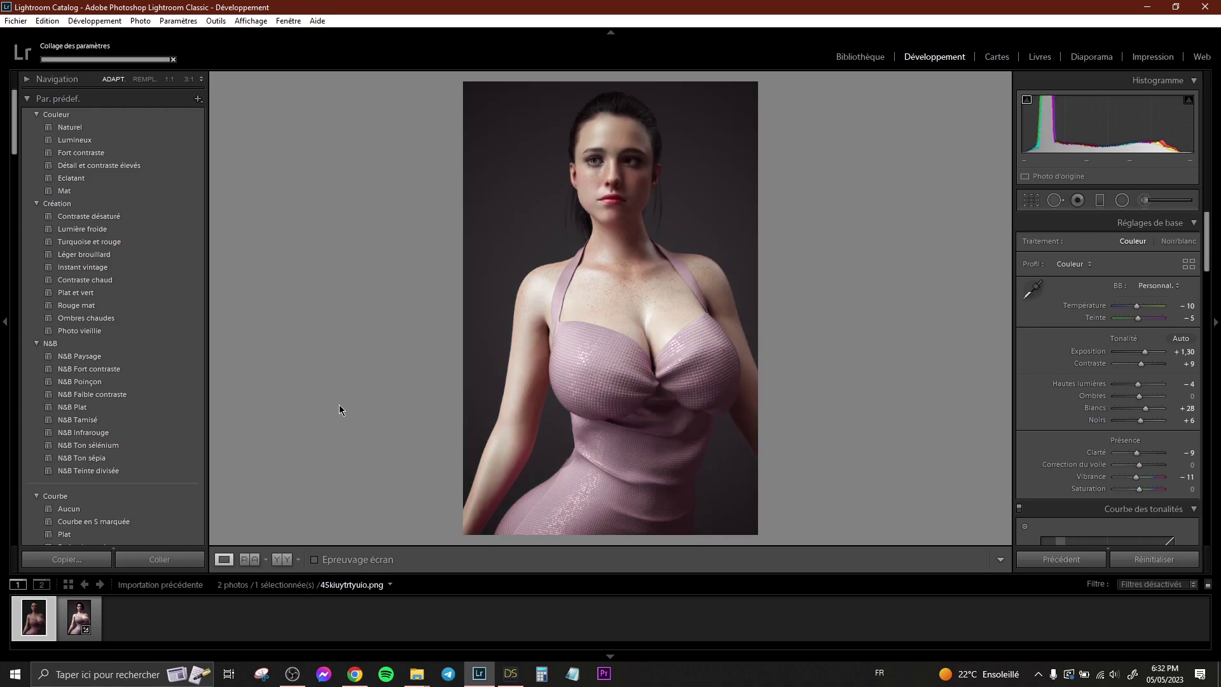